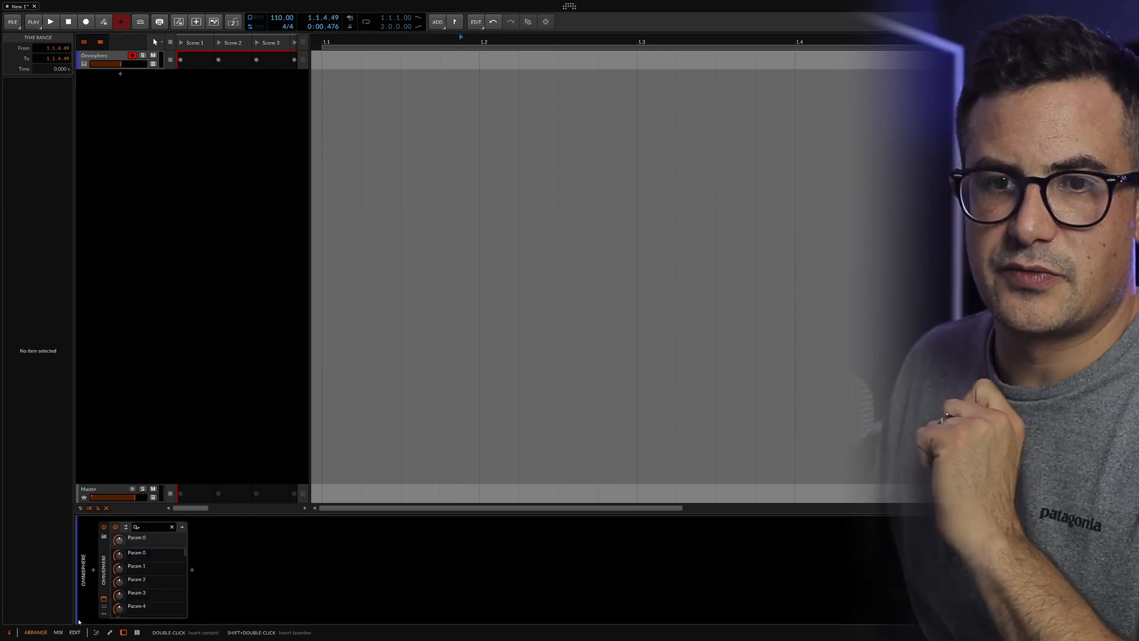
# - Open the Omnisphere plugin window, search its patch browser and load the Luminosonic Lightbulbs patch
pyautogui.click(104, 601)
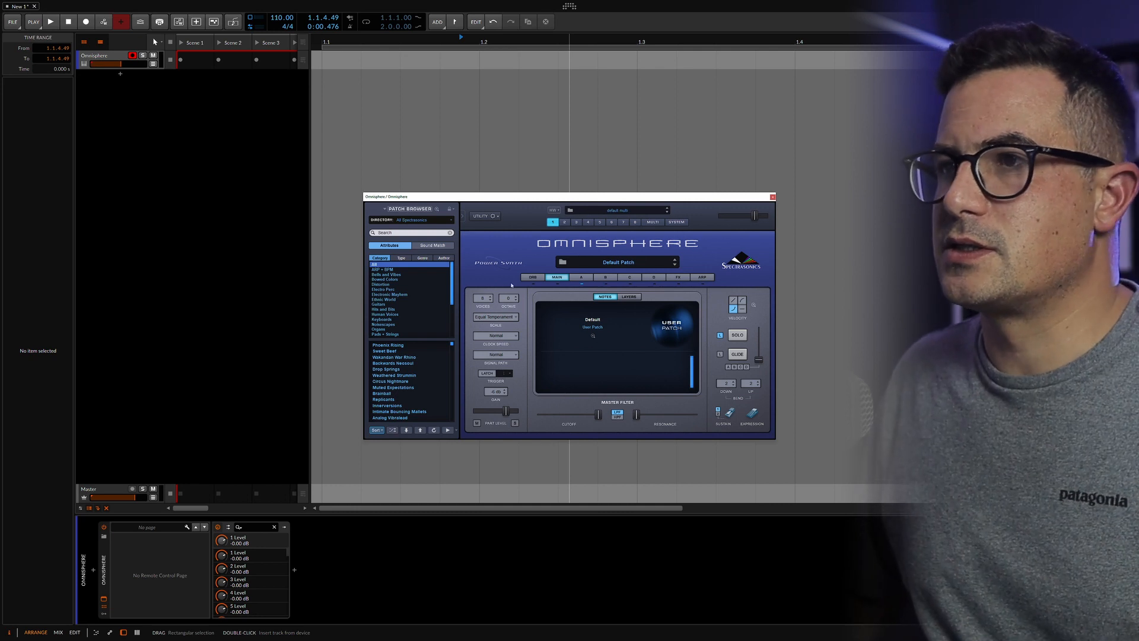
pyautogui.click(388, 233)
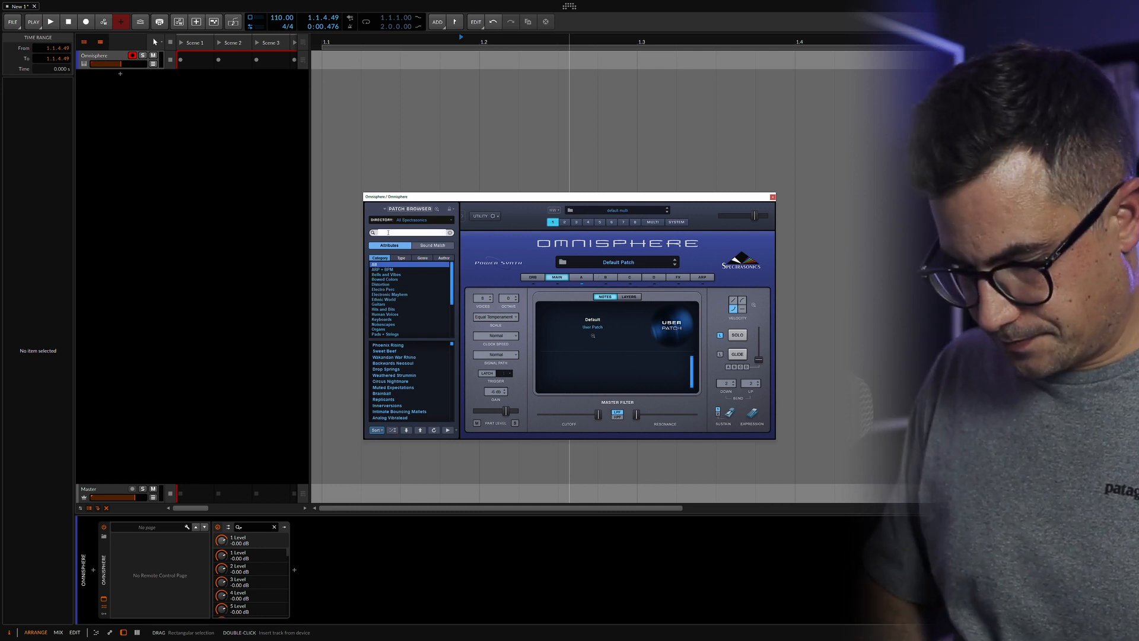
pyautogui.press('Return')
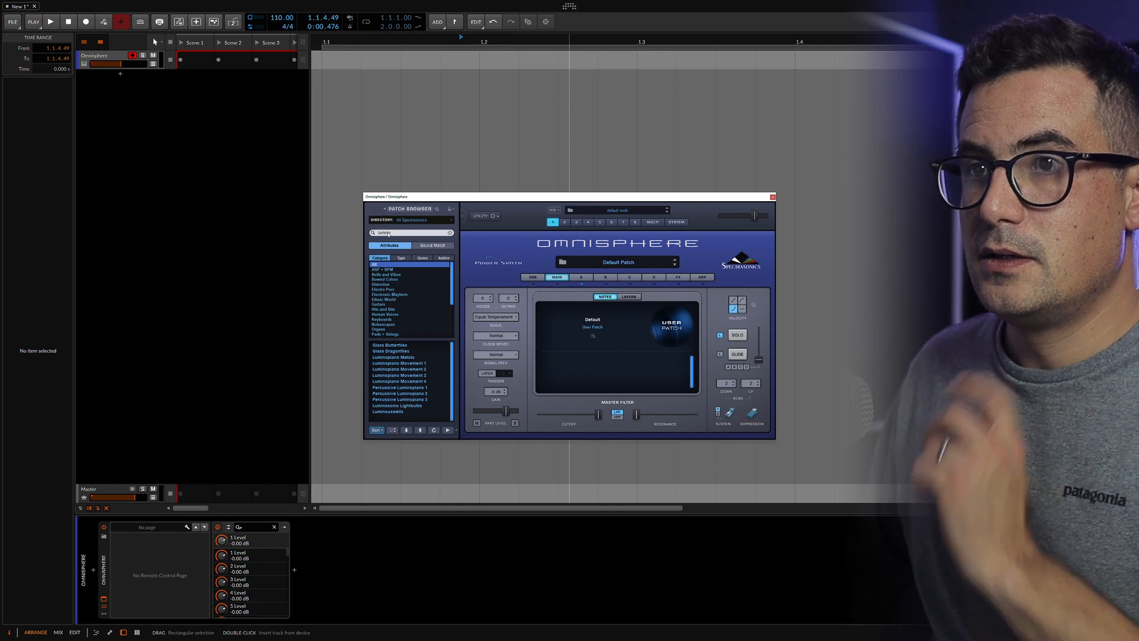
pyautogui.click(391, 407)
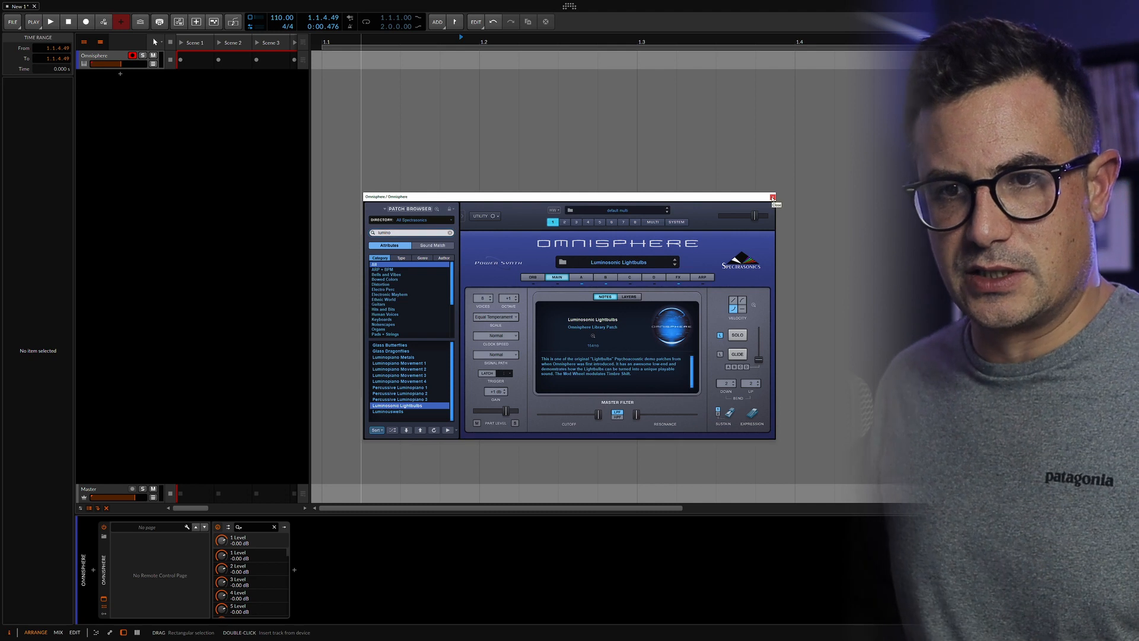
# - Insert a Note Repeats device before Omnisphere and set its pattern type to Euclid
pyautogui.click(473, 570)
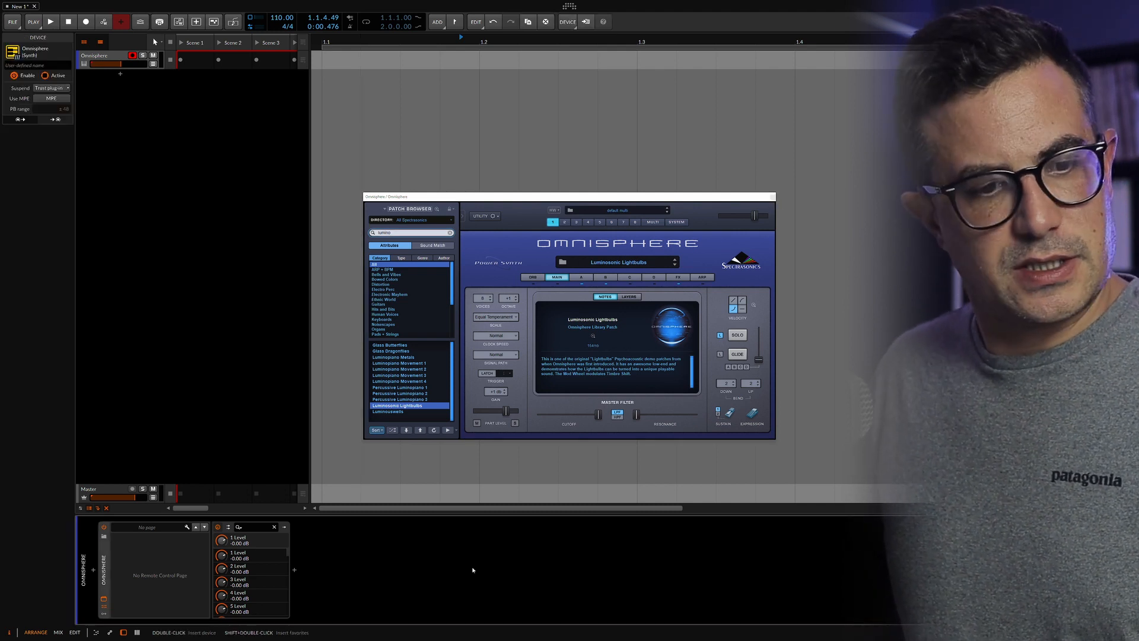
pyautogui.click(93, 570)
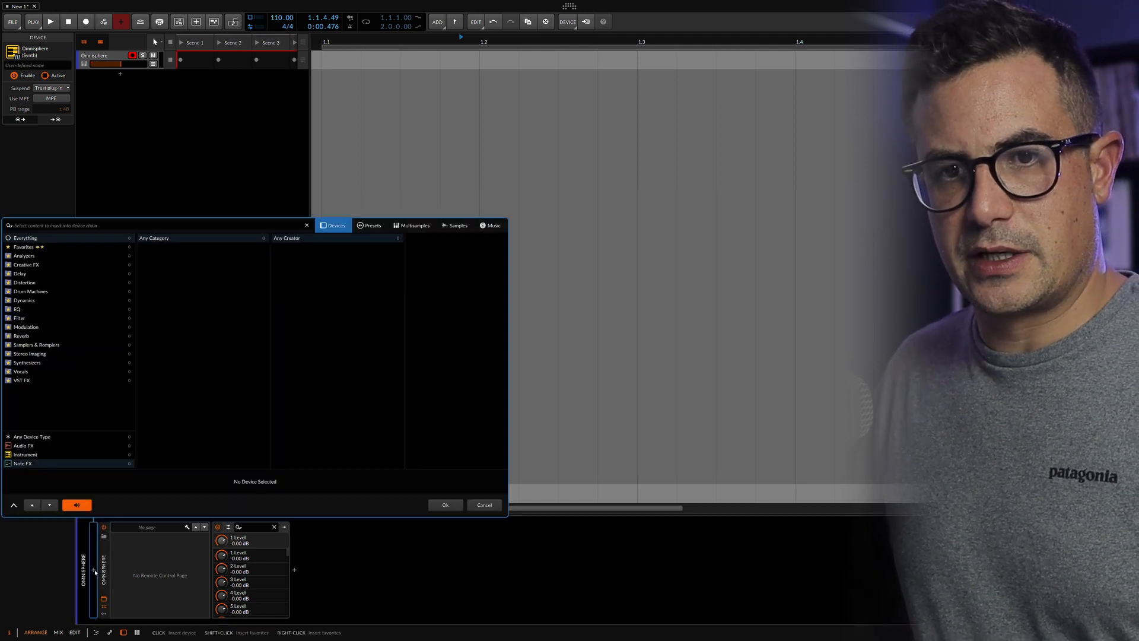
pyautogui.write('note')
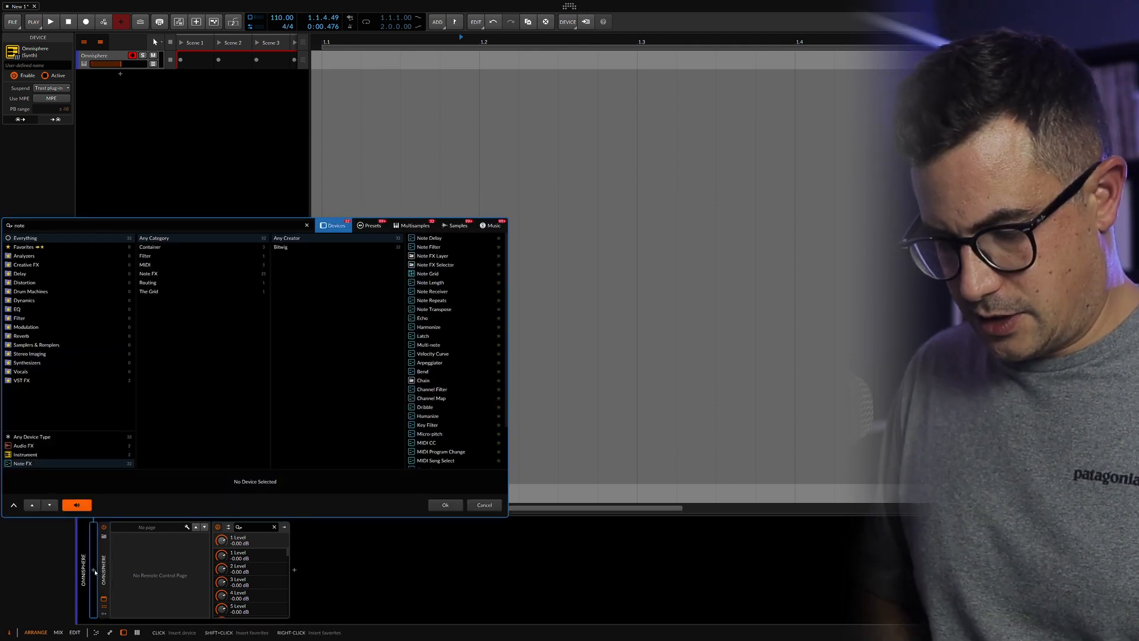
pyautogui.write(' rep')
pyautogui.press('Down')
pyautogui.press('Return')
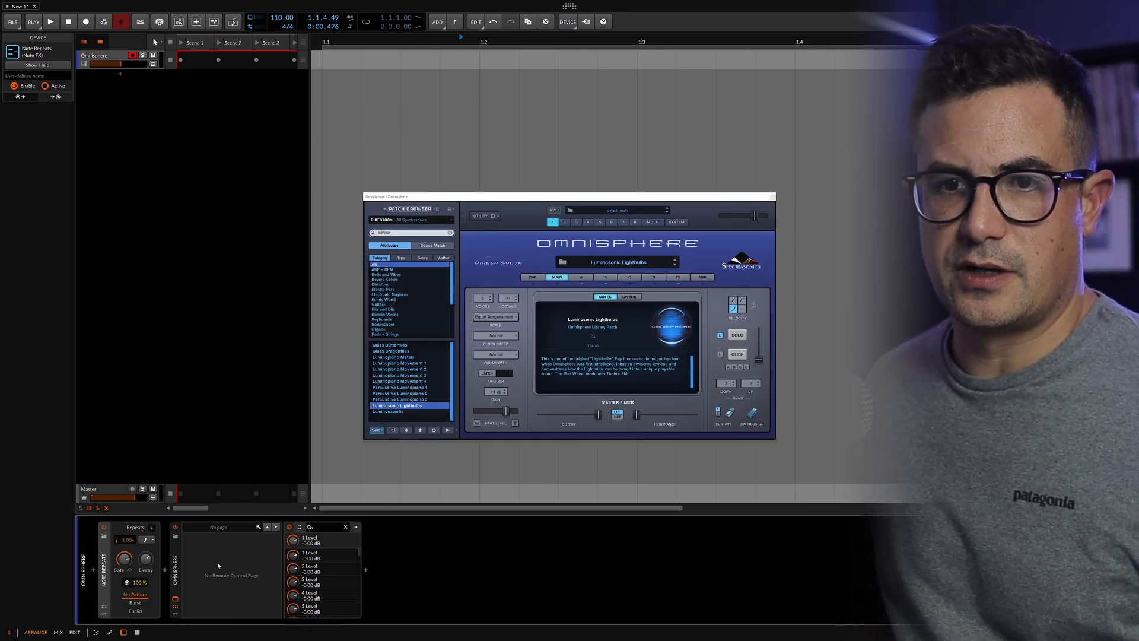
pyautogui.click(135, 610)
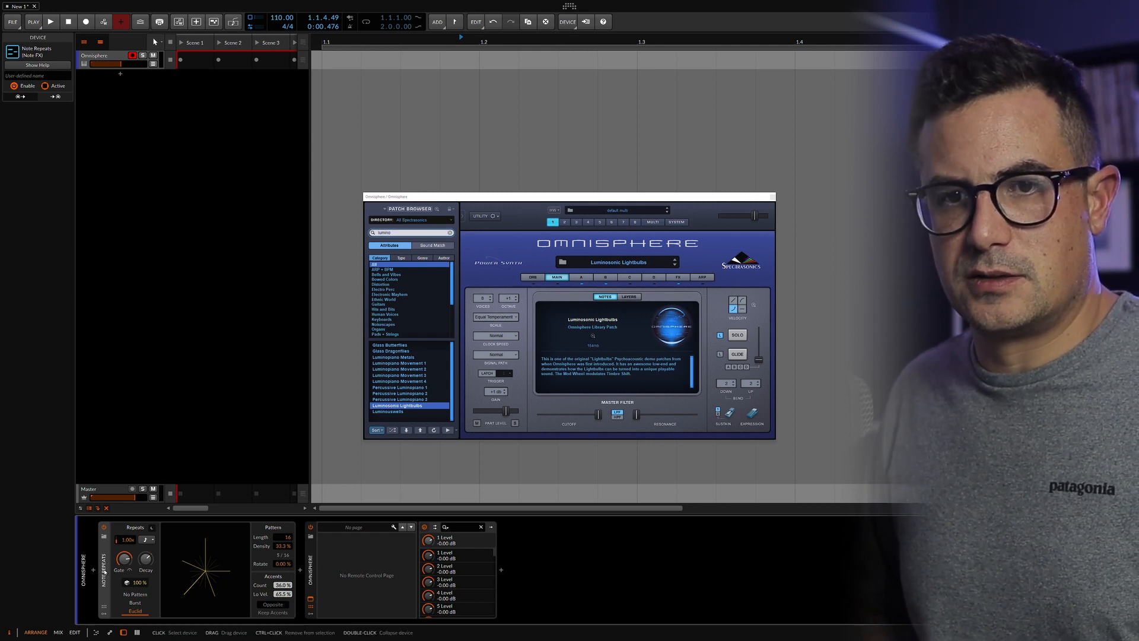
# - Group the Note Repeats device into a Note FX Layer and convert that container to a Note FX Selector
pyautogui.hotkey('ctrl', 'g')
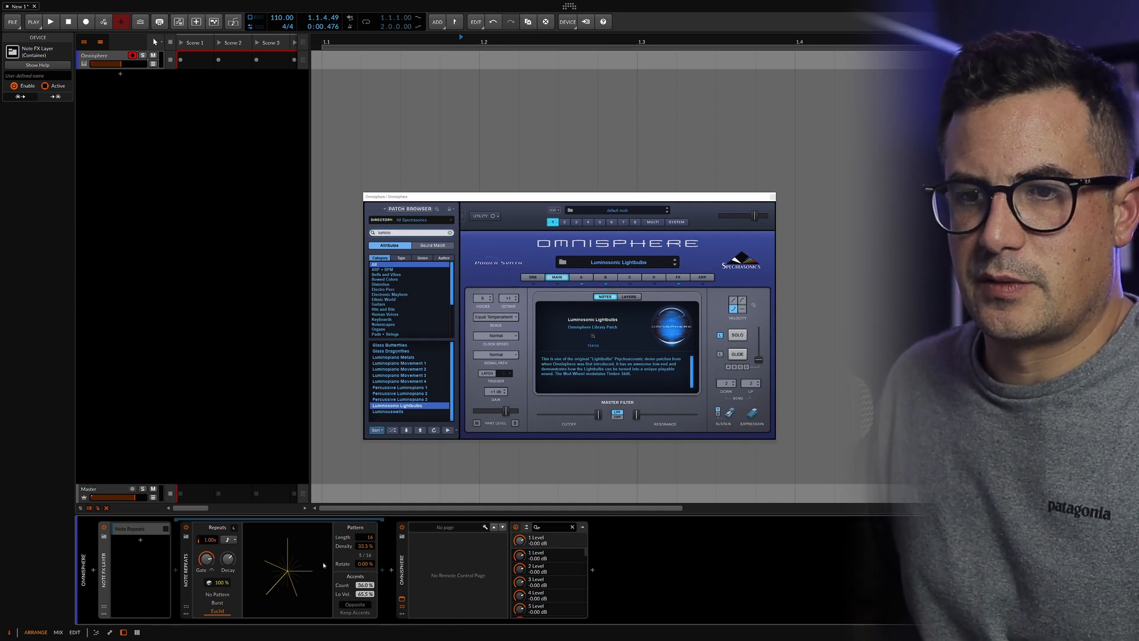
pyautogui.rightClick(103, 568)
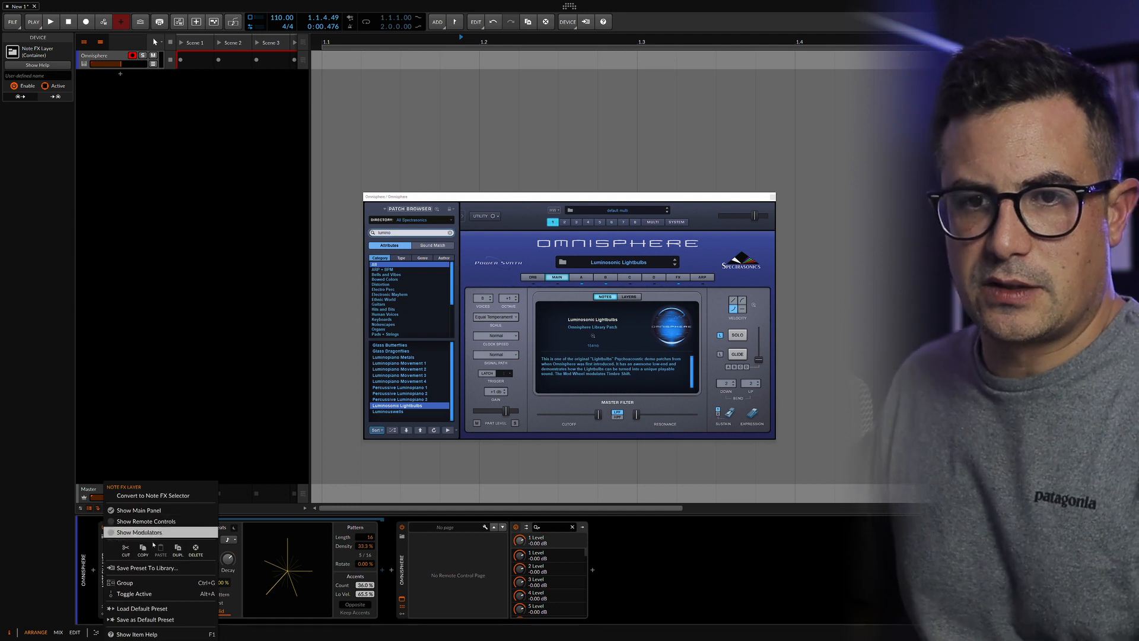
pyautogui.click(153, 495)
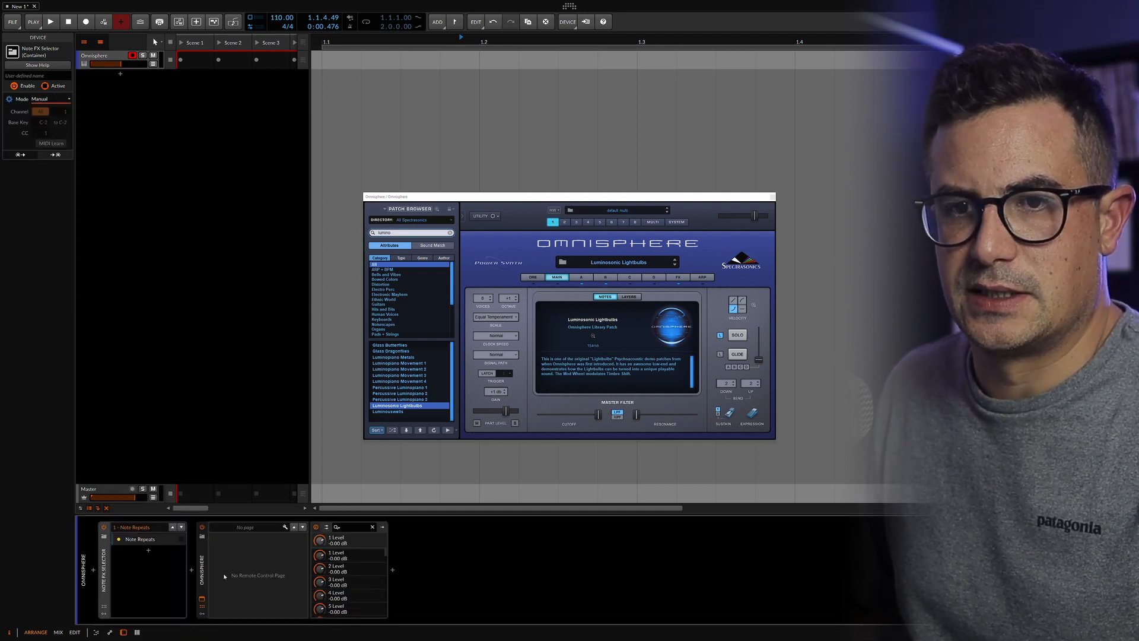
# - Duplicate the Note Repeats layer and give the copy a density of 7 of 16 steps with 6.00% rotation
pyautogui.click(155, 541)
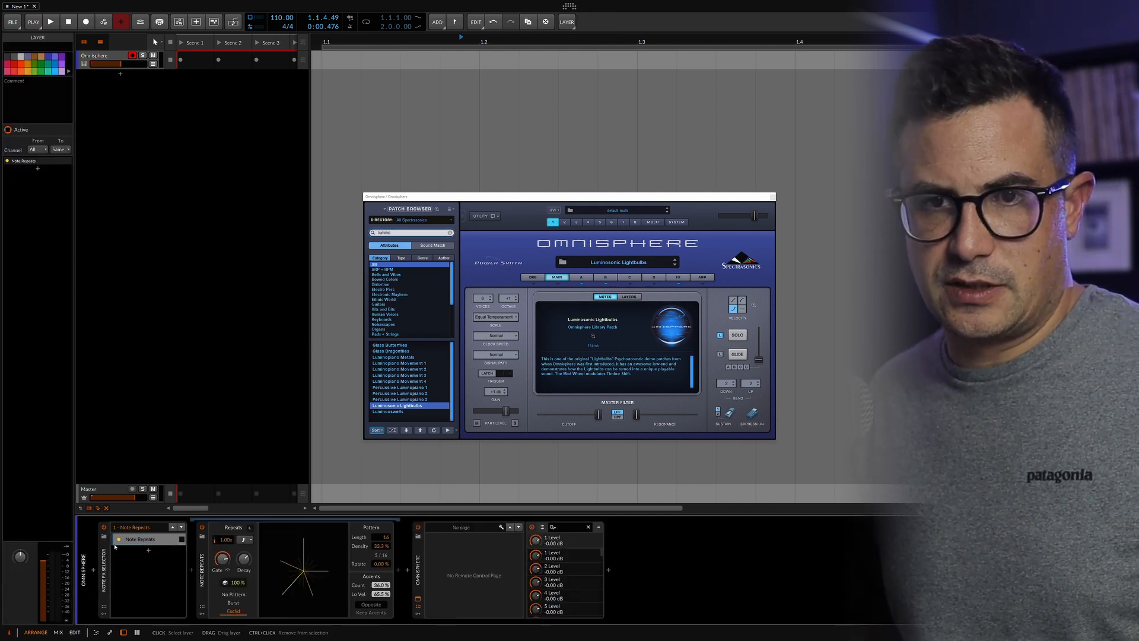
pyautogui.hotkey('ctrl', 'd')
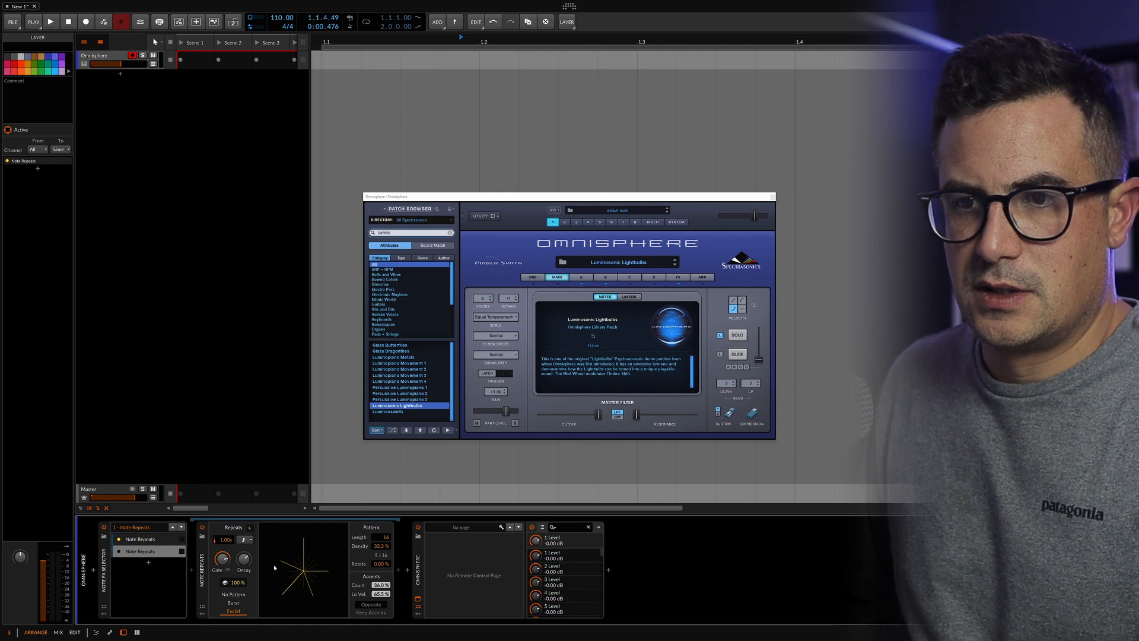
pyautogui.moveTo(381, 546)
pyautogui.mouseDown()
pyautogui.moveTo(381, 535)
pyautogui.moveTo(384, 565)
pyautogui.mouseUp()
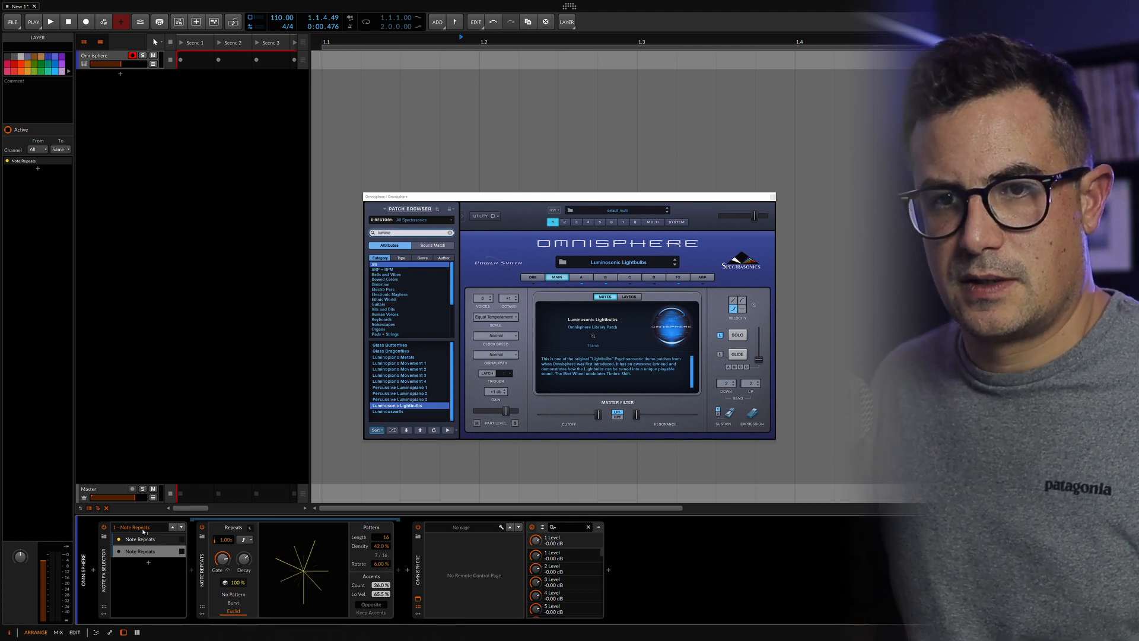
# - Duplicate the second layer into a third with pattern length 24, a density of 5 of 24 steps and 14.7% rotation
pyautogui.click(159, 552)
pyautogui.hotkey('ctrl', 'd')
pyautogui.click(170, 565)
pyautogui.moveTo(382, 547)
pyautogui.mouseDown()
pyautogui.moveTo(382, 561)
pyautogui.moveTo(387, 517)
pyautogui.moveTo(381, 555)
pyautogui.mouseUp()
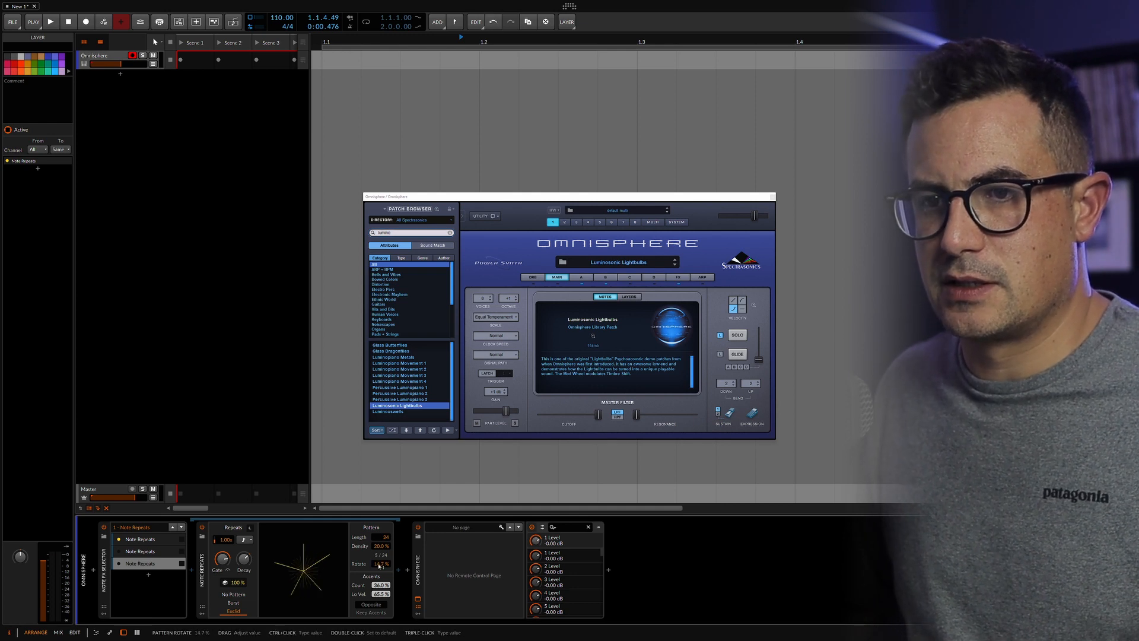
# - Duplicate the third layer into a fourth, raise its density to 11 of 24 steps and lower its rotation
pyautogui.moveTo(153, 564); pyautogui.dragTo(153, 580)
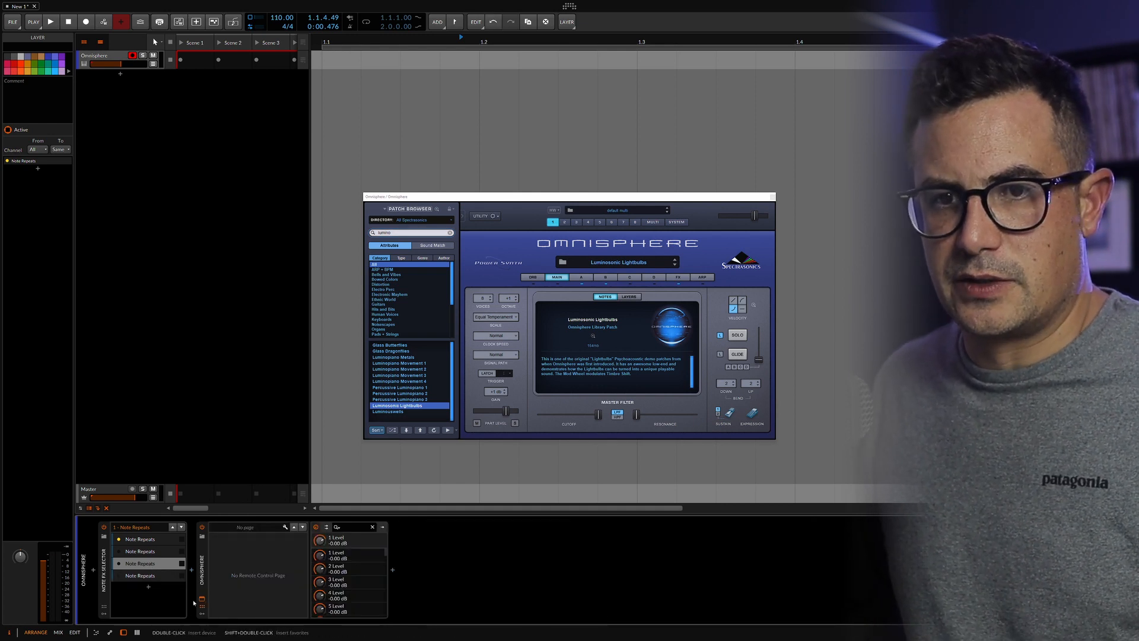
pyautogui.click(176, 578)
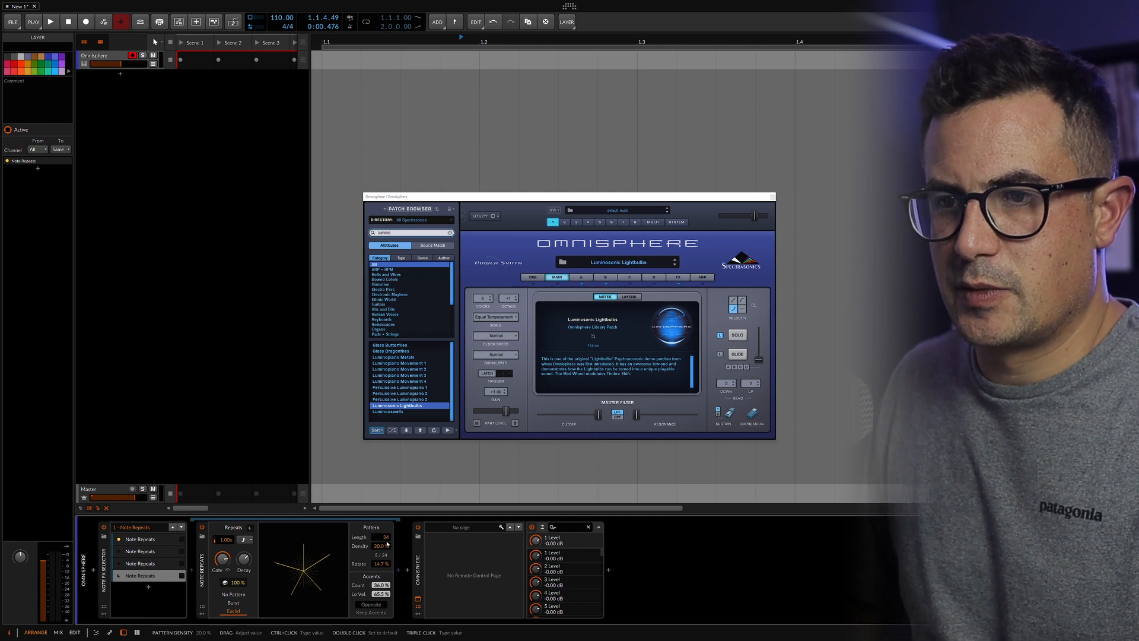
pyautogui.moveTo(382, 545)
pyautogui.mouseDown()
pyautogui.moveTo(381, 530)
pyautogui.moveTo(388, 541)
pyautogui.mouseUp()
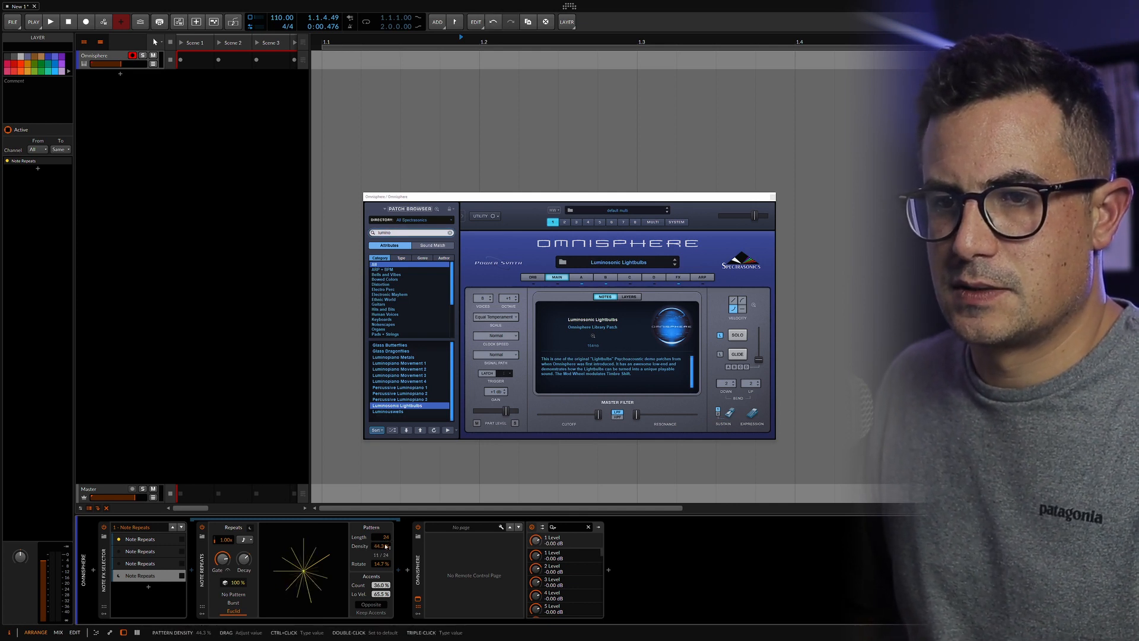
pyautogui.moveTo(381, 546); pyautogui.dragTo(385, 574)
# - Duplicate the fourth layer into a fifth with pattern length 32, 18.0% density and 19.3% rotation
pyautogui.doubleClick(142, 605)
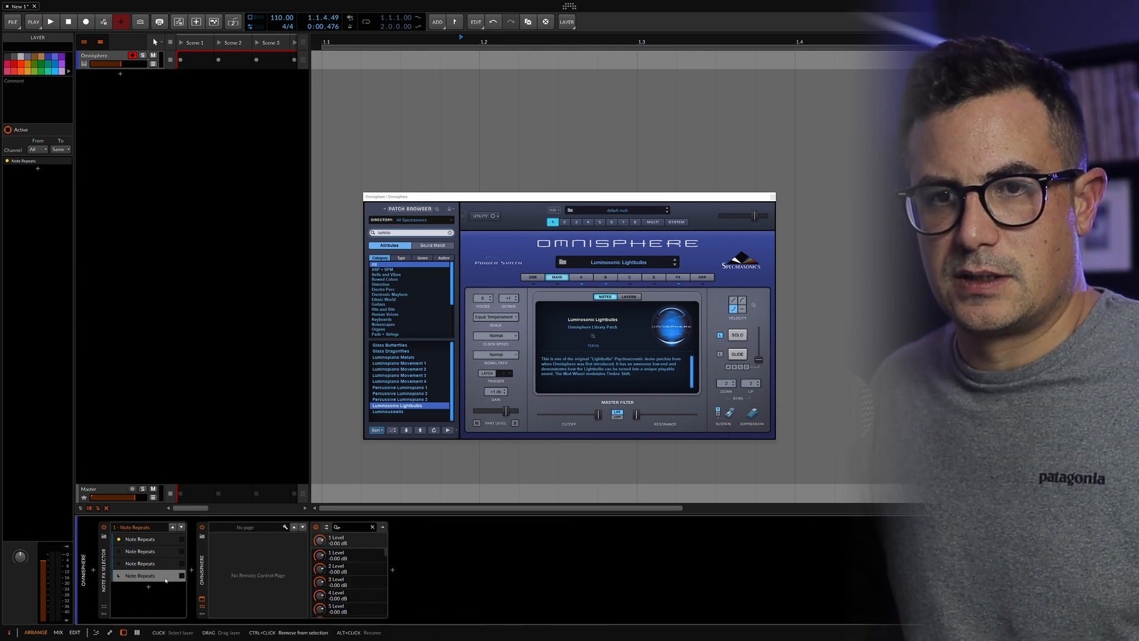
pyautogui.click(164, 590)
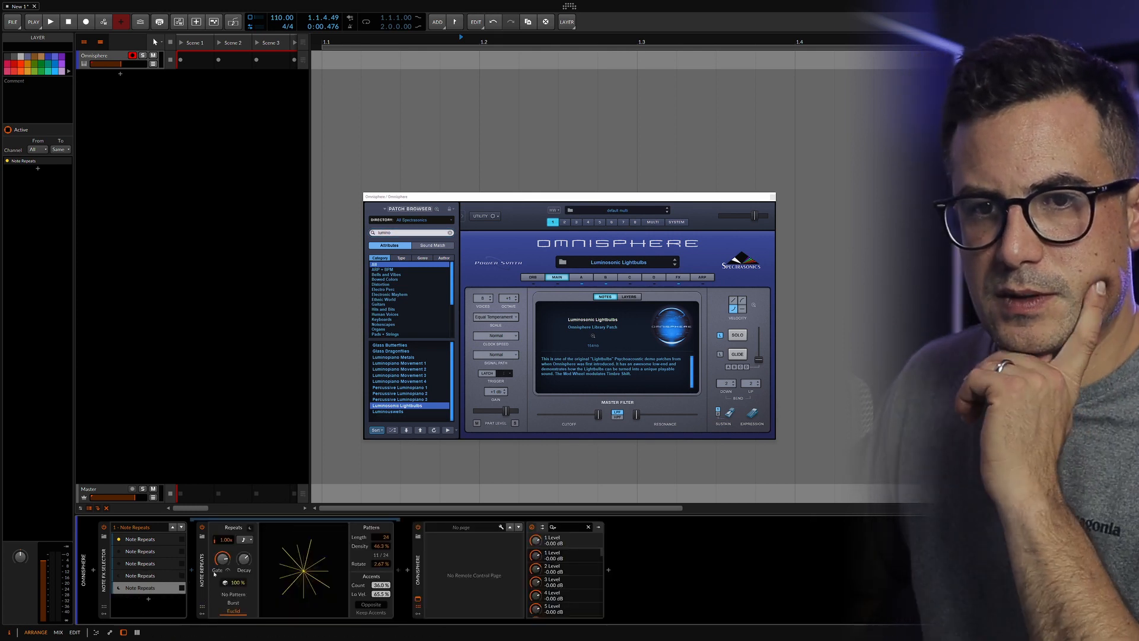
pyautogui.moveTo(318, 574); pyautogui.dragTo(383, 551)
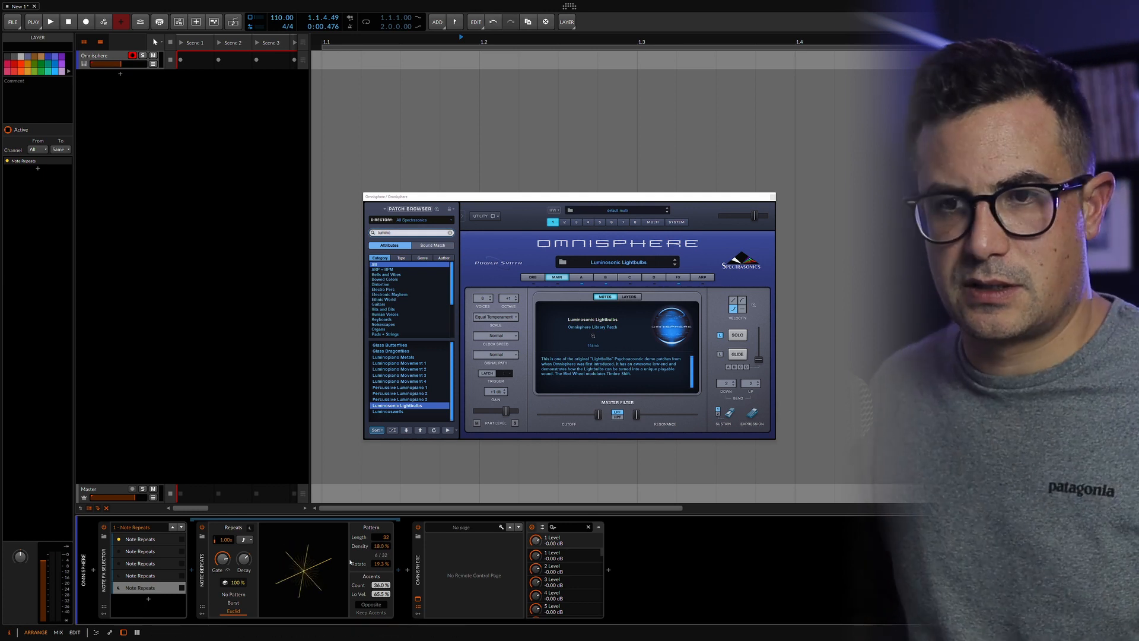
# - Duplicate the fifth layer into a sixth and set its density to 33.6% and rotation to 11.3%
pyautogui.click(148, 599)
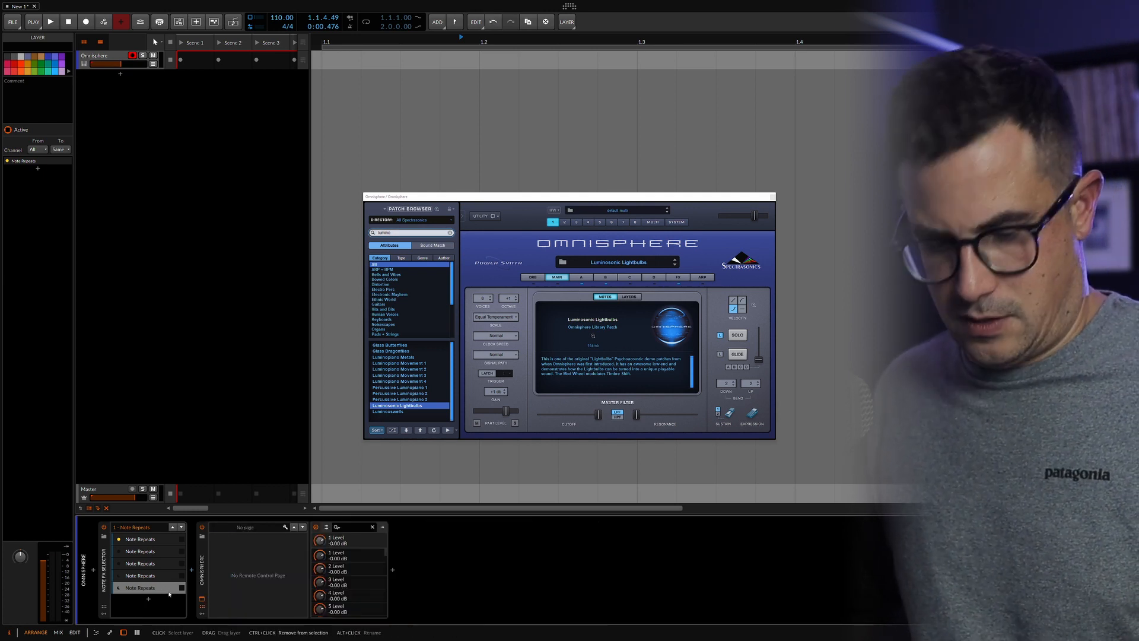
pyautogui.click(156, 600)
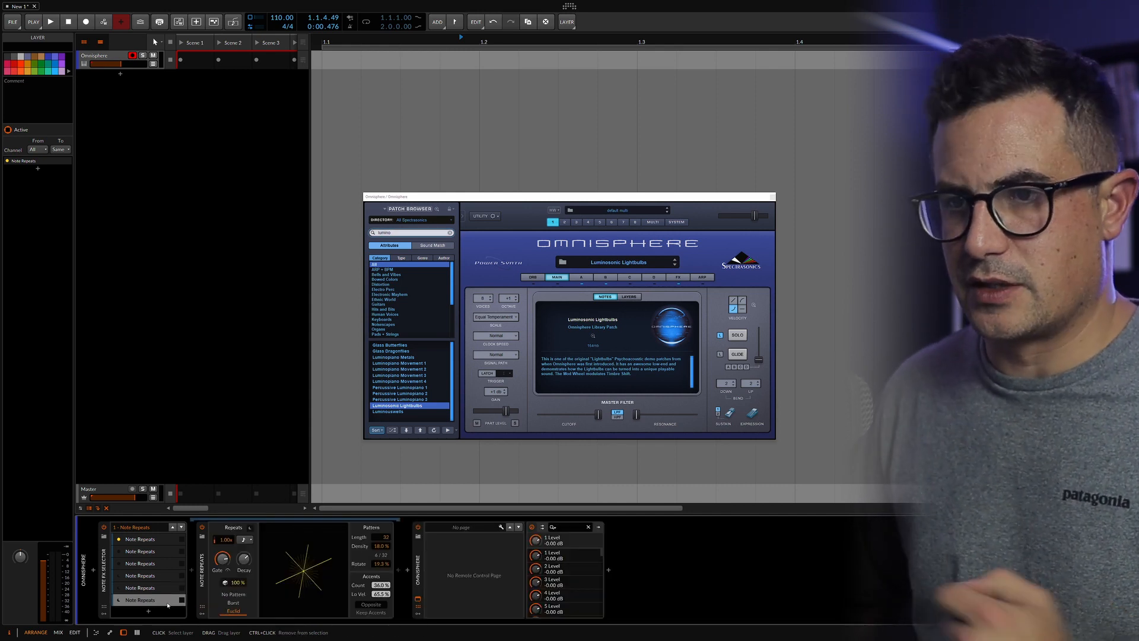
pyautogui.moveTo(390, 545); pyautogui.dragTo(390, 522)
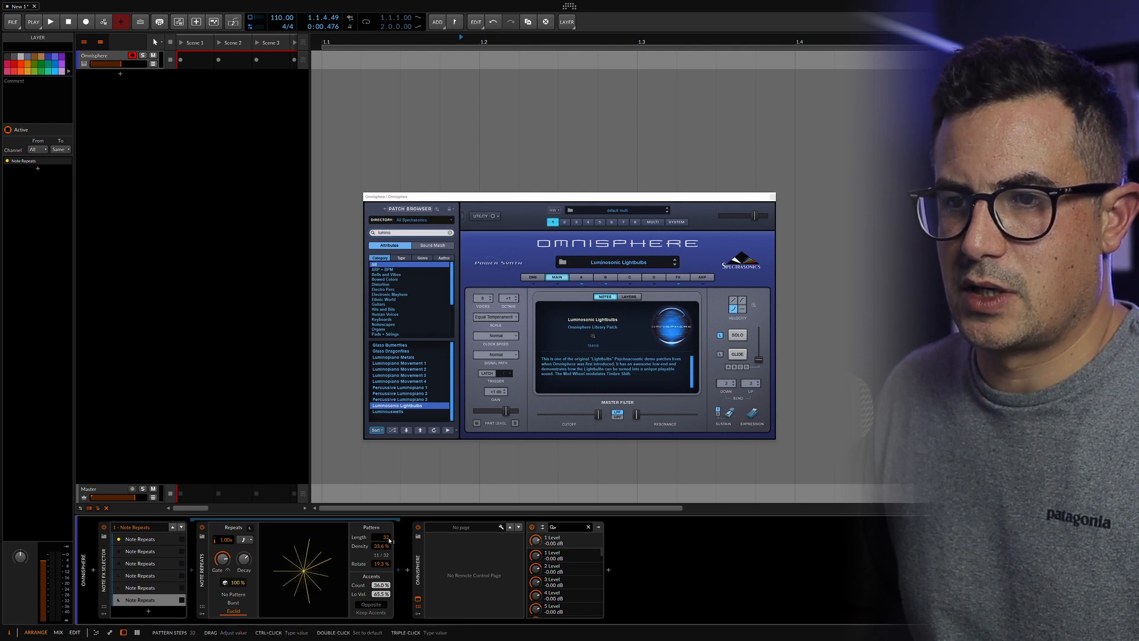
pyautogui.moveTo(384, 565); pyautogui.dragTo(385, 577)
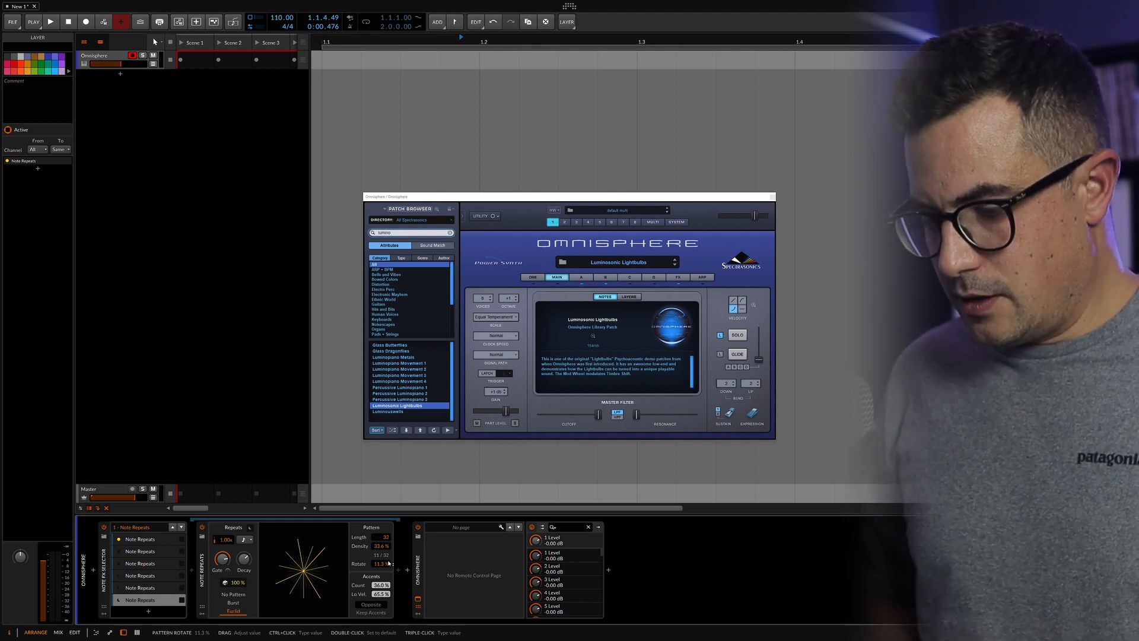
# - Audition the second, fourth and fifth Note Repeats layers by making each the active layer in turn
pyautogui.click(110, 564)
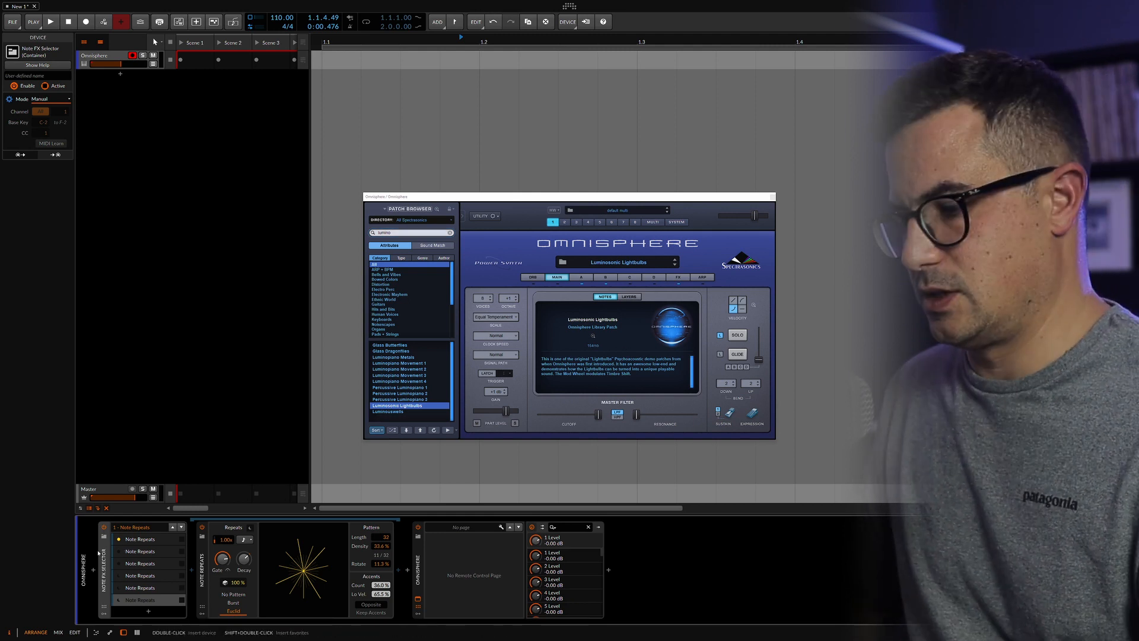
pyautogui.click(120, 552)
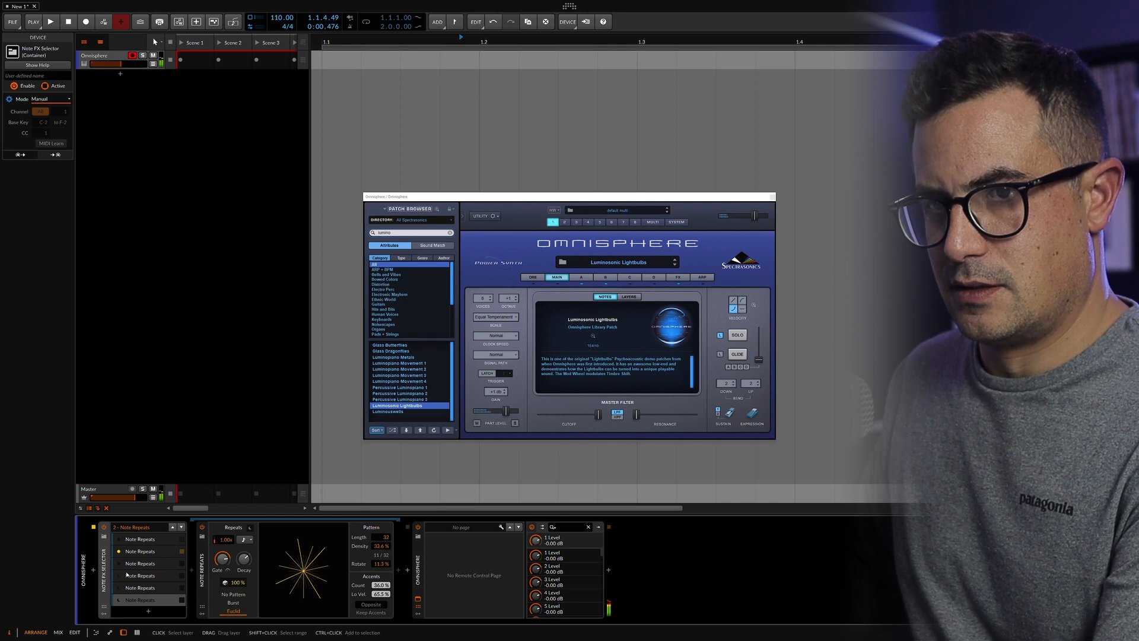
pyautogui.click(119, 576)
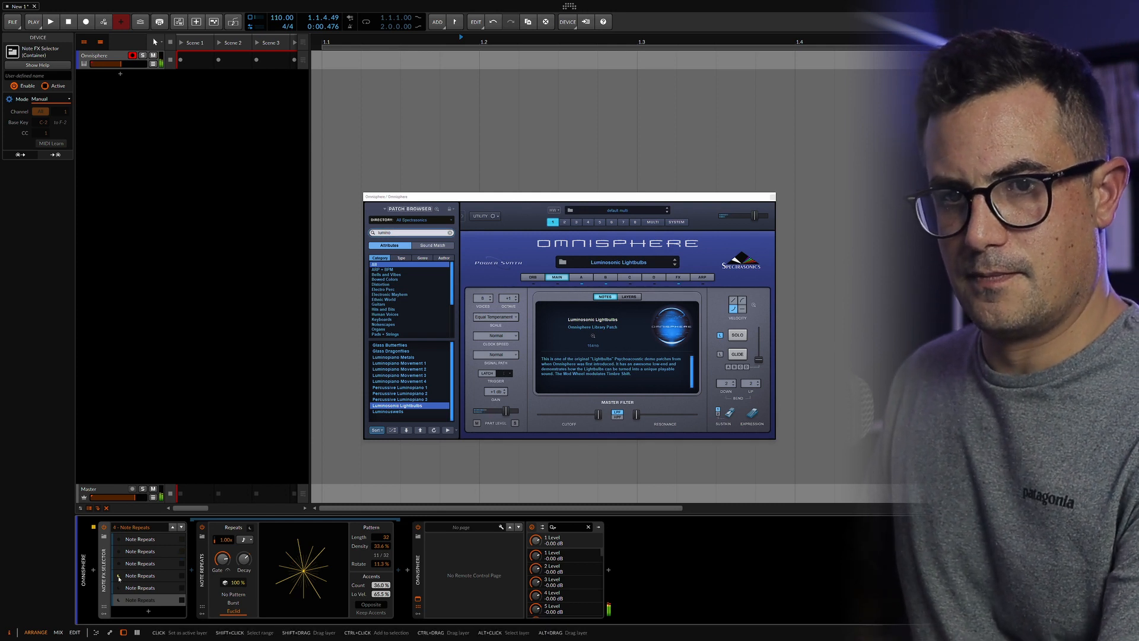
pyautogui.click(120, 588)
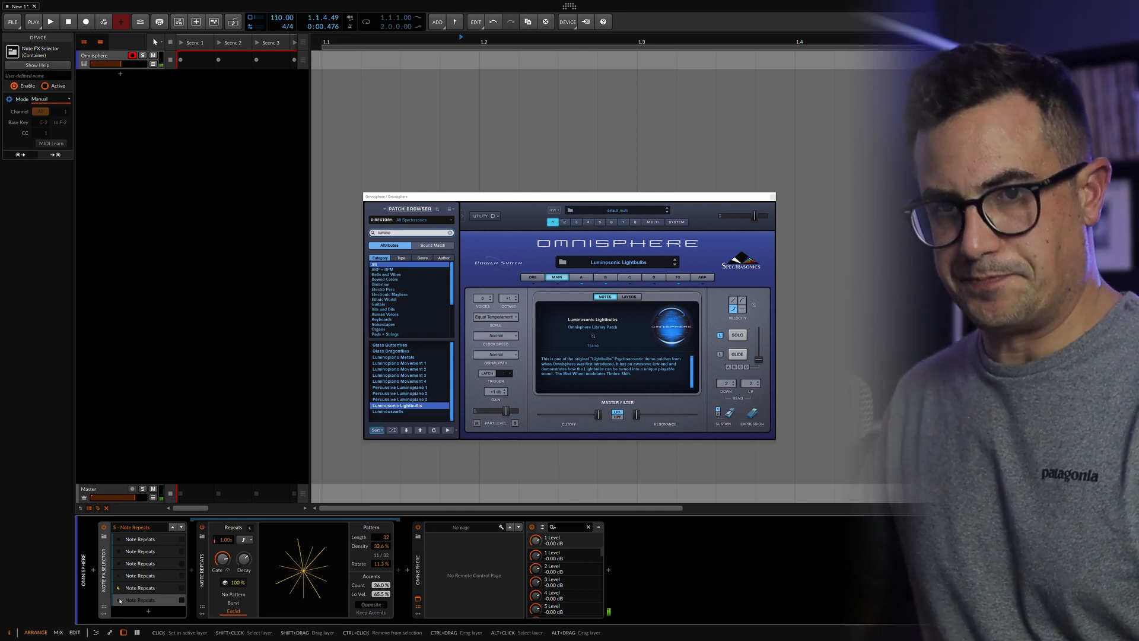
# - Show the first layer's pattern and set the Note FX Selector's mode to Free-robin
pyautogui.click(145, 540)
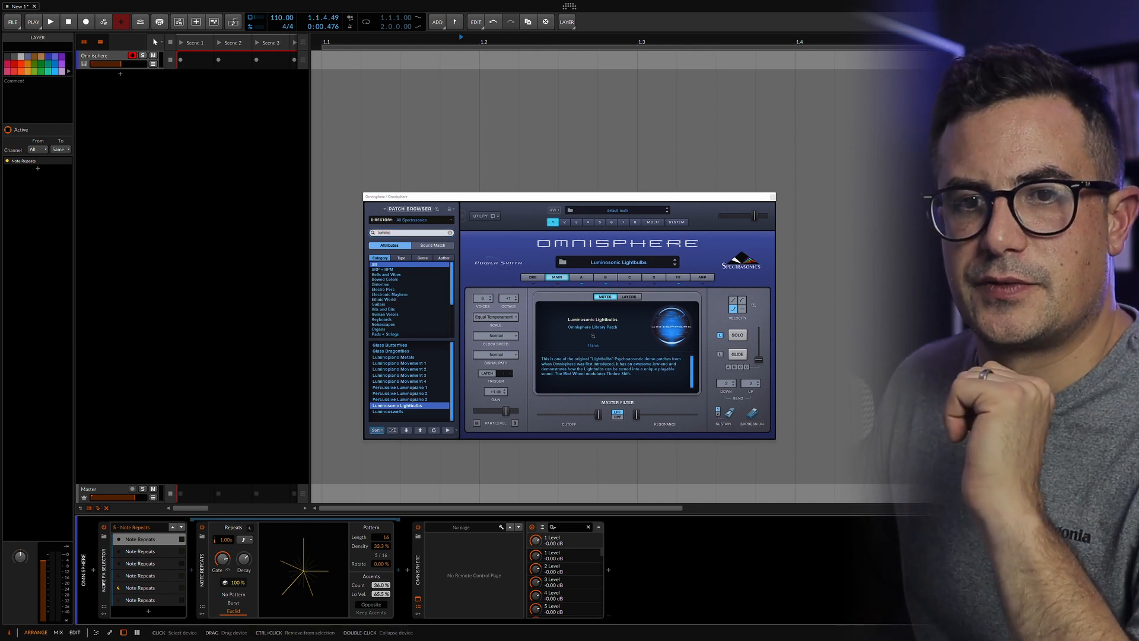
pyautogui.click(104, 571)
pyautogui.click(52, 100)
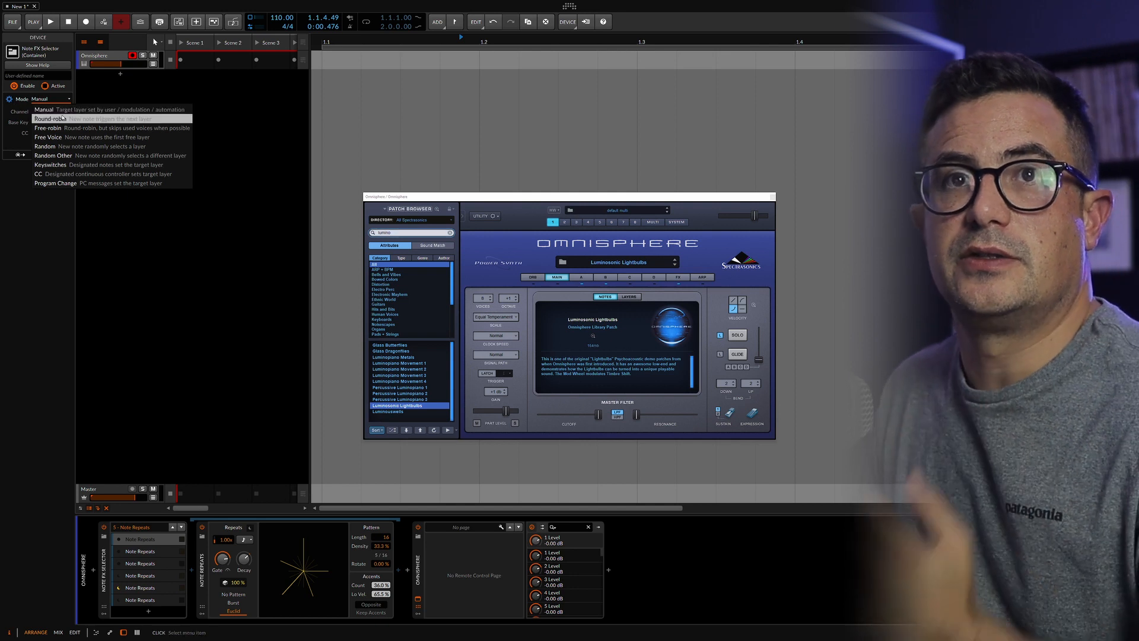
pyautogui.click(139, 129)
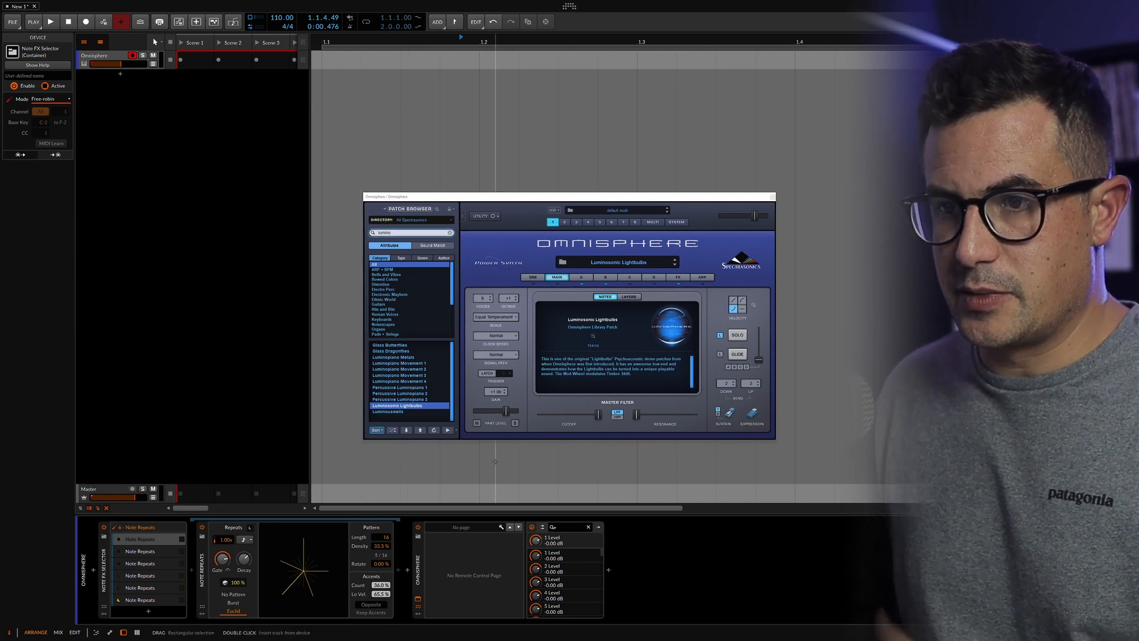
# - Insert a Quantize device between the Note FX Selector and Omnisphere, and choose its note interval
pyautogui.click(106, 565)
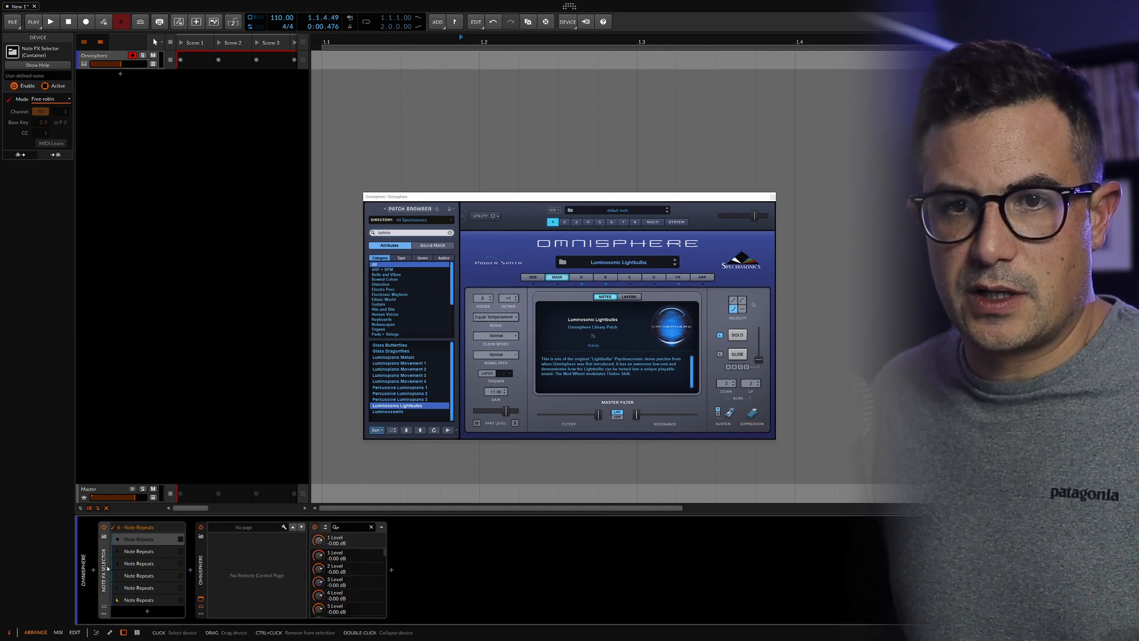
pyautogui.click(115, 570)
pyautogui.write('quant')
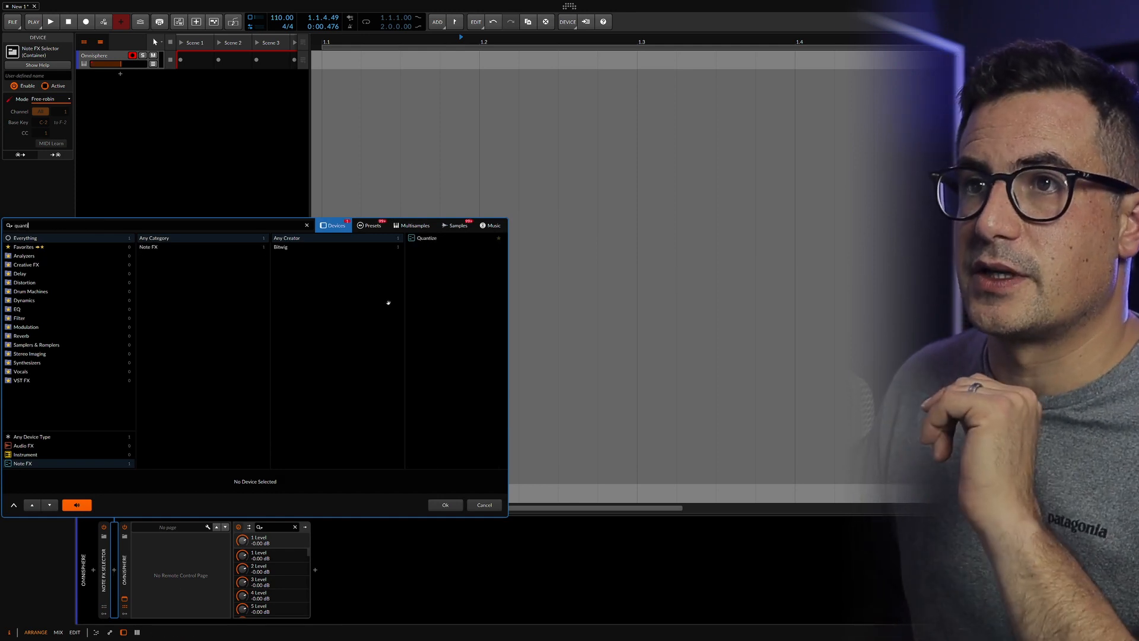
pyautogui.click(429, 237)
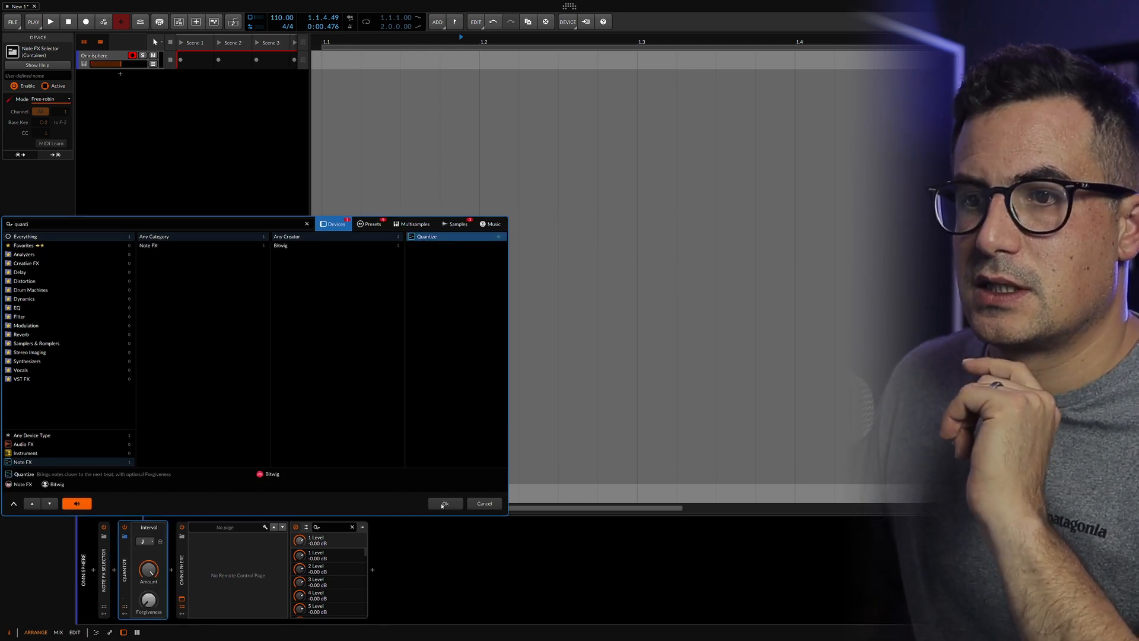
pyautogui.click(443, 504)
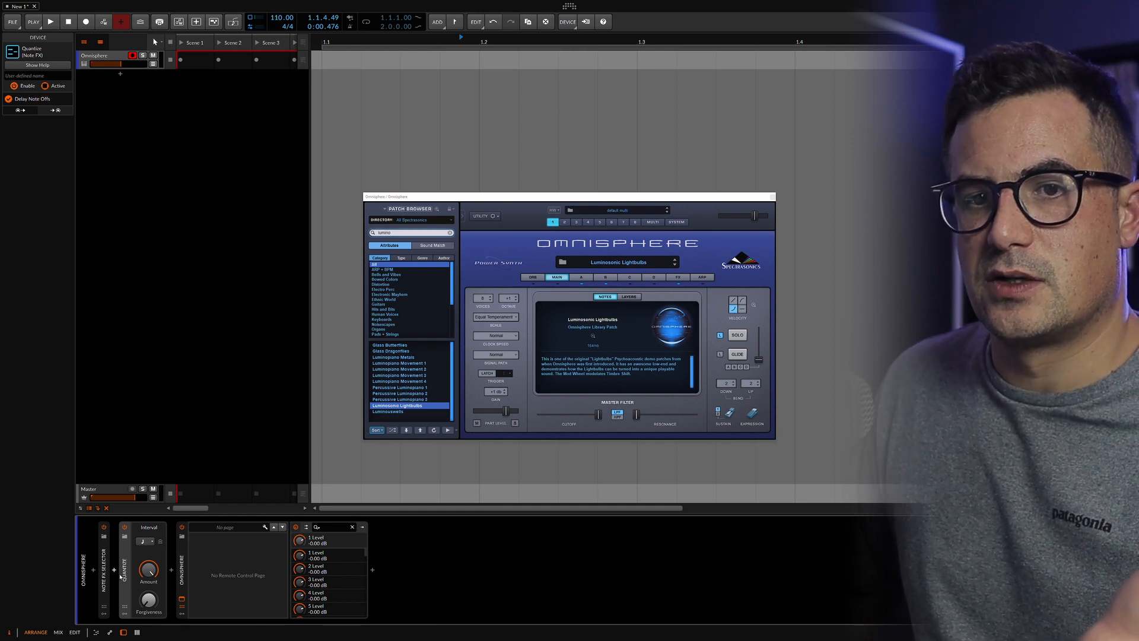
pyautogui.click(144, 541)
pyautogui.click(157, 432)
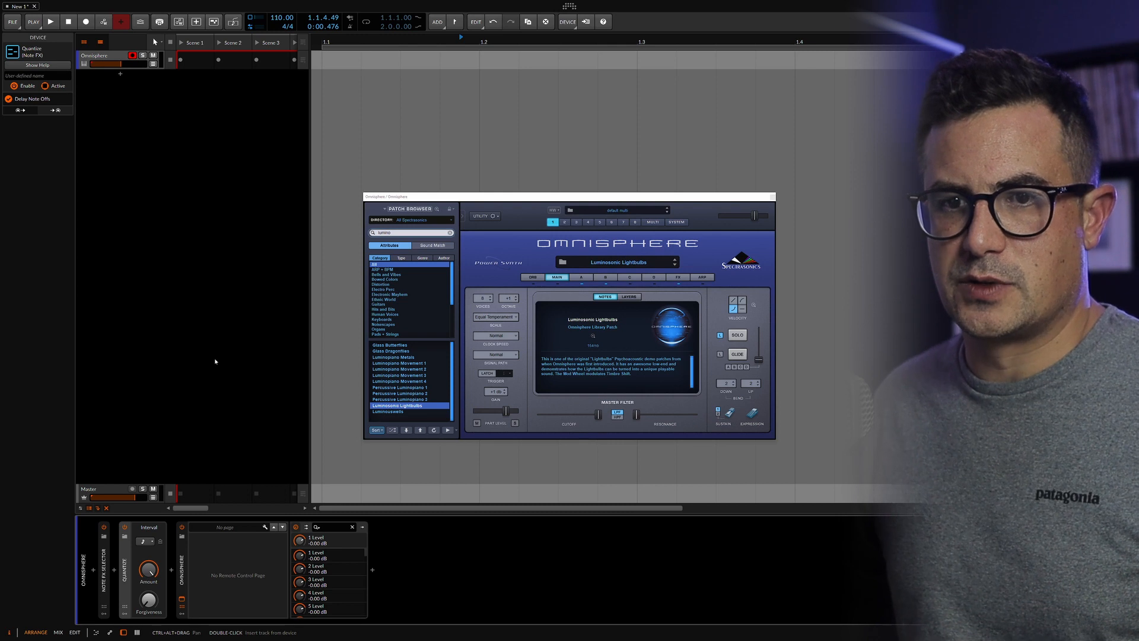
# - Add a new instrument track and insert Bitwig's Drum Machine on it
pyautogui.click(183, 585)
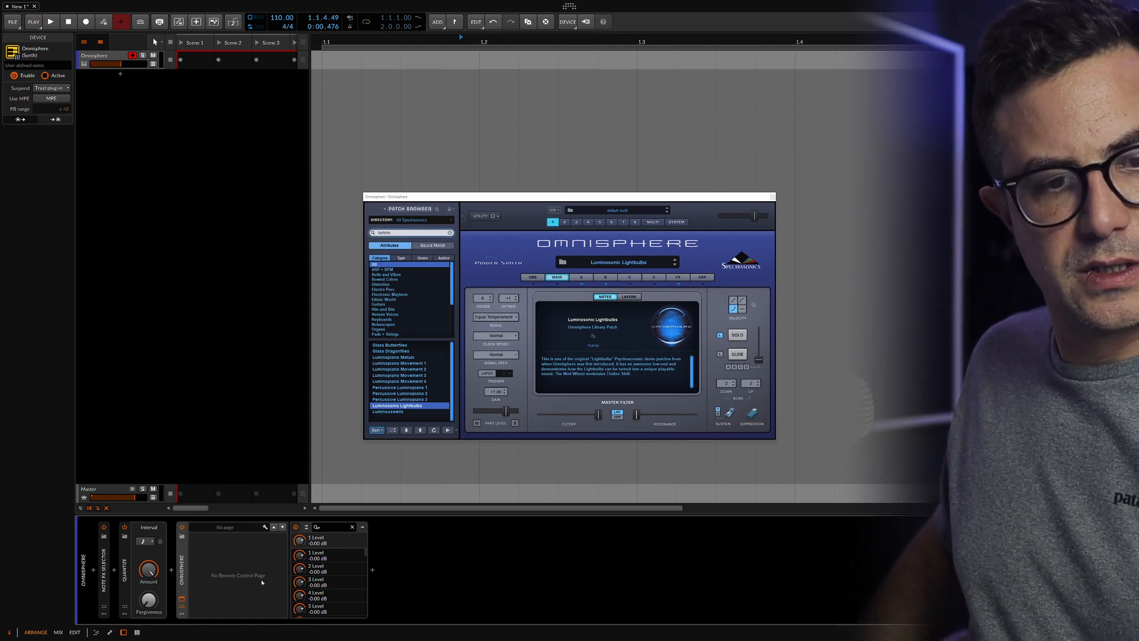
pyautogui.hotkey('ctrl', 't')
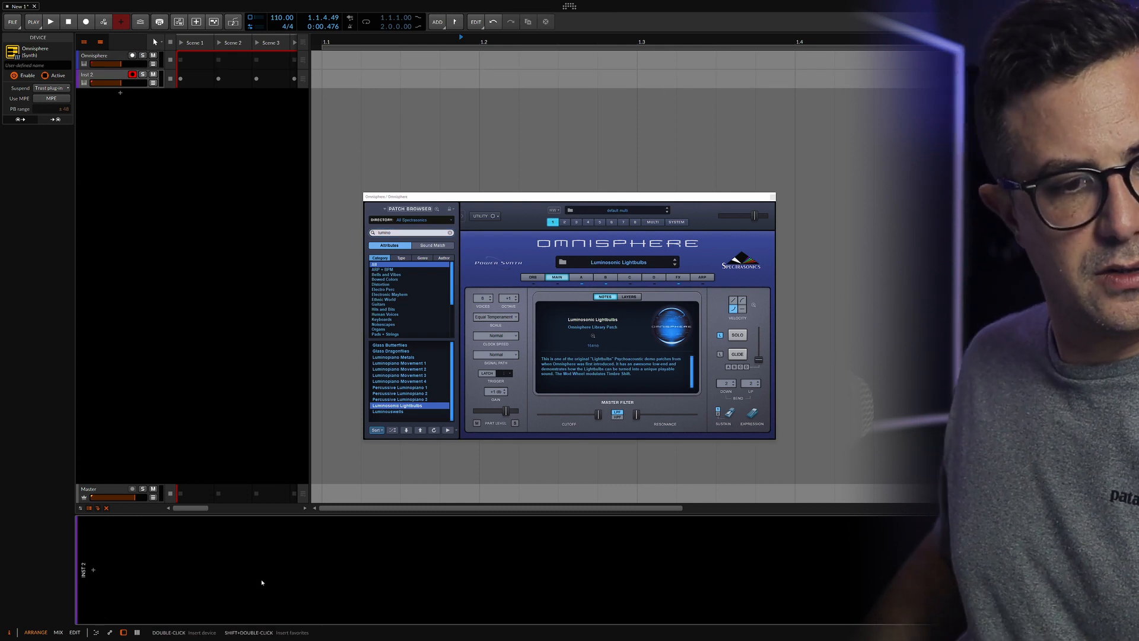
pyautogui.doubleClick(262, 582)
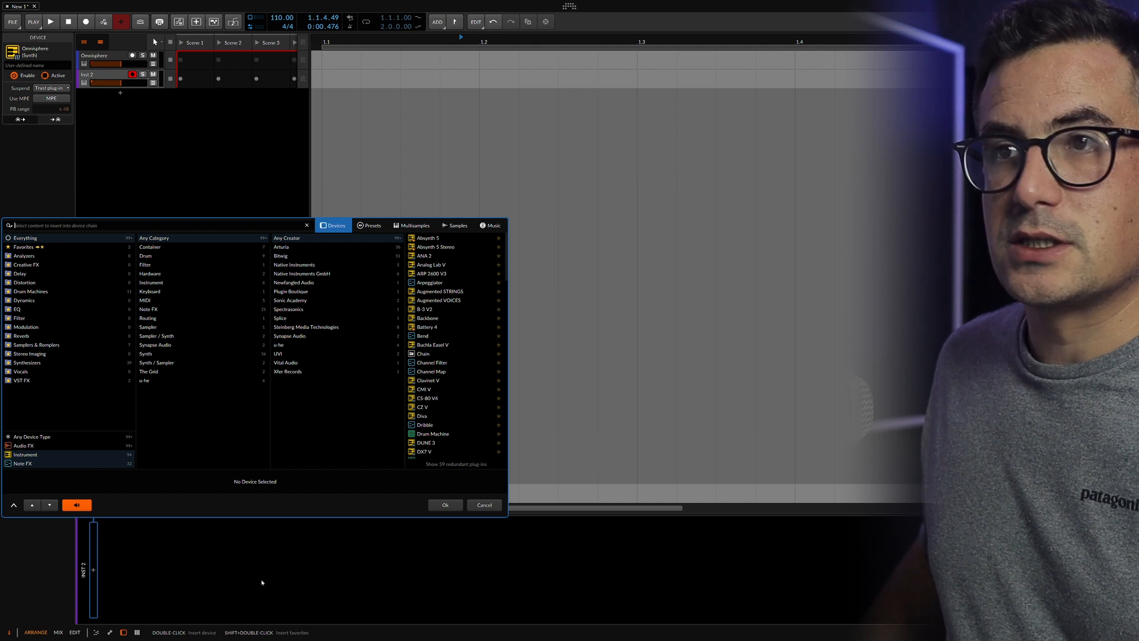
pyautogui.press('Down')
pyautogui.press('Down')
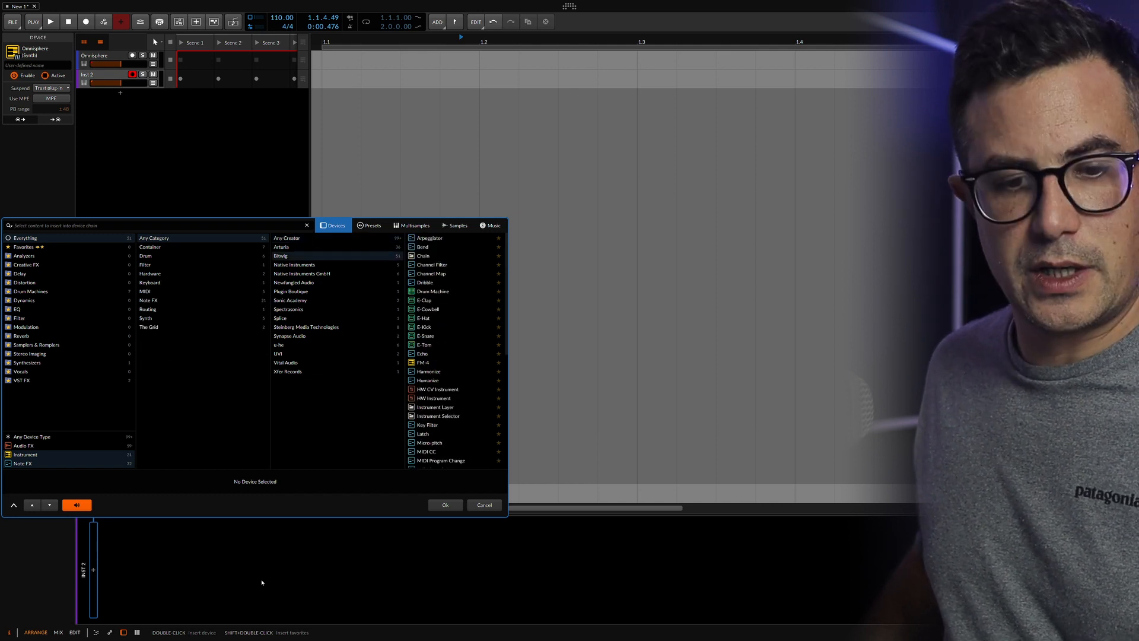
pyautogui.press('Down')
pyautogui.press('Down')
pyautogui.press('Down')
pyautogui.press('Down')
pyautogui.press('Down')
pyautogui.press('Down')
pyautogui.press('Down')
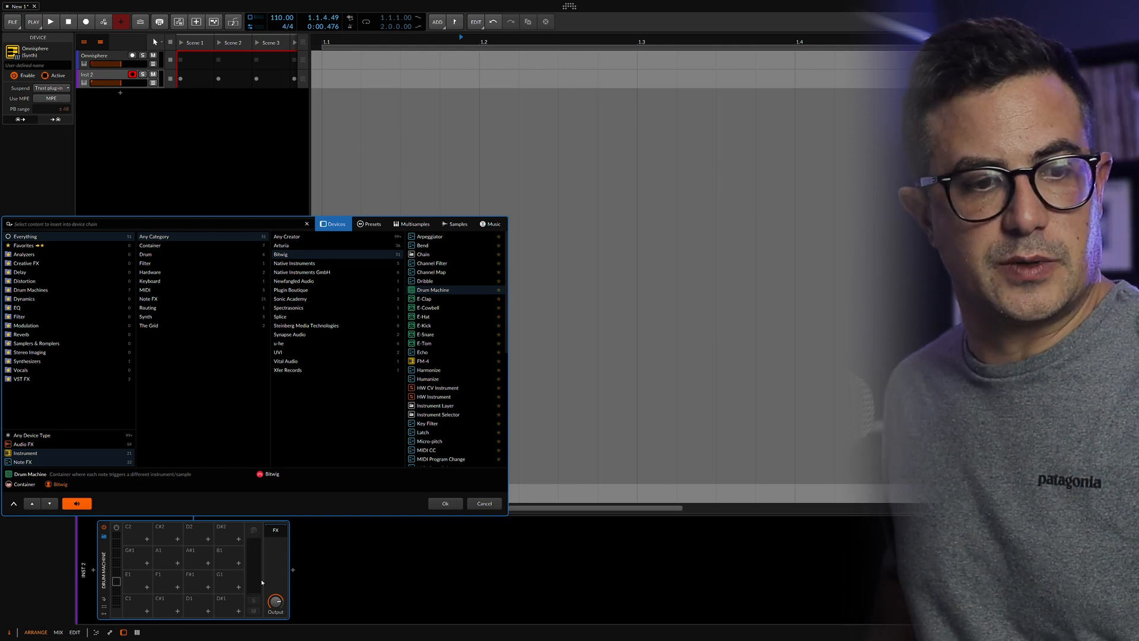
pyautogui.press('Return')
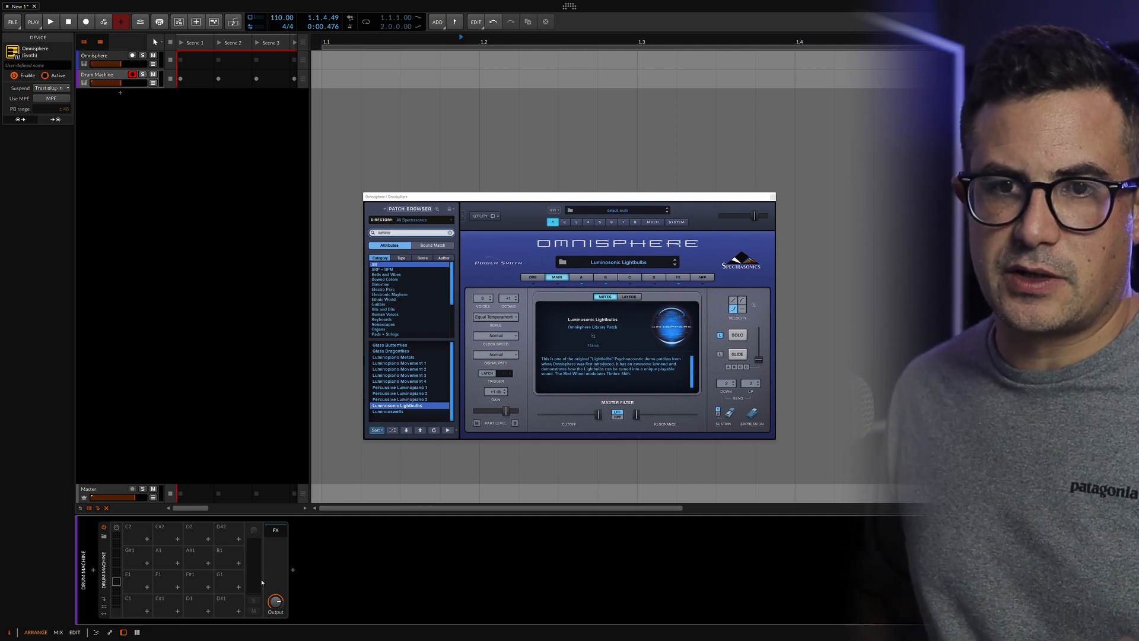
# - Load the Berlin 512 Kit preset into the Drum Machine
pyautogui.click(104, 536)
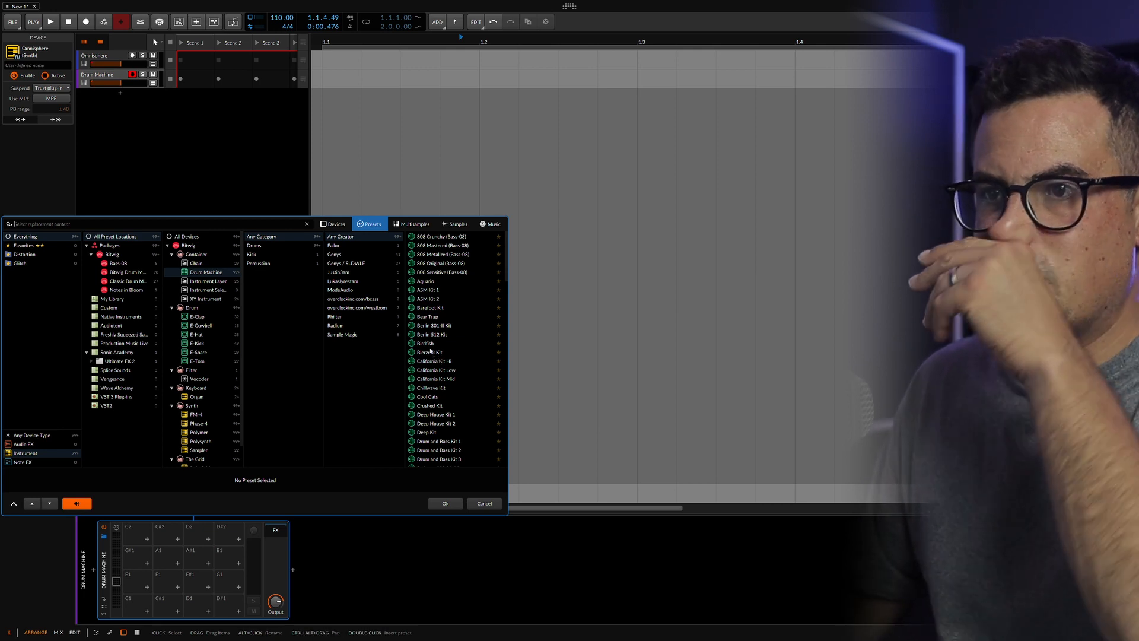
pyautogui.click(432, 336)
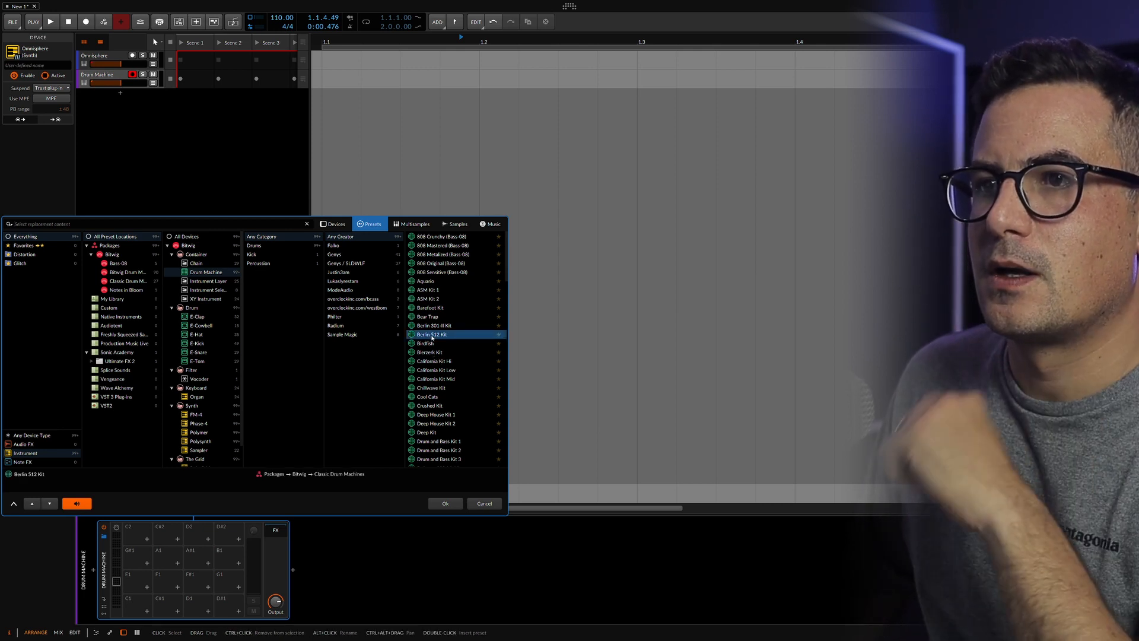
pyautogui.click(447, 505)
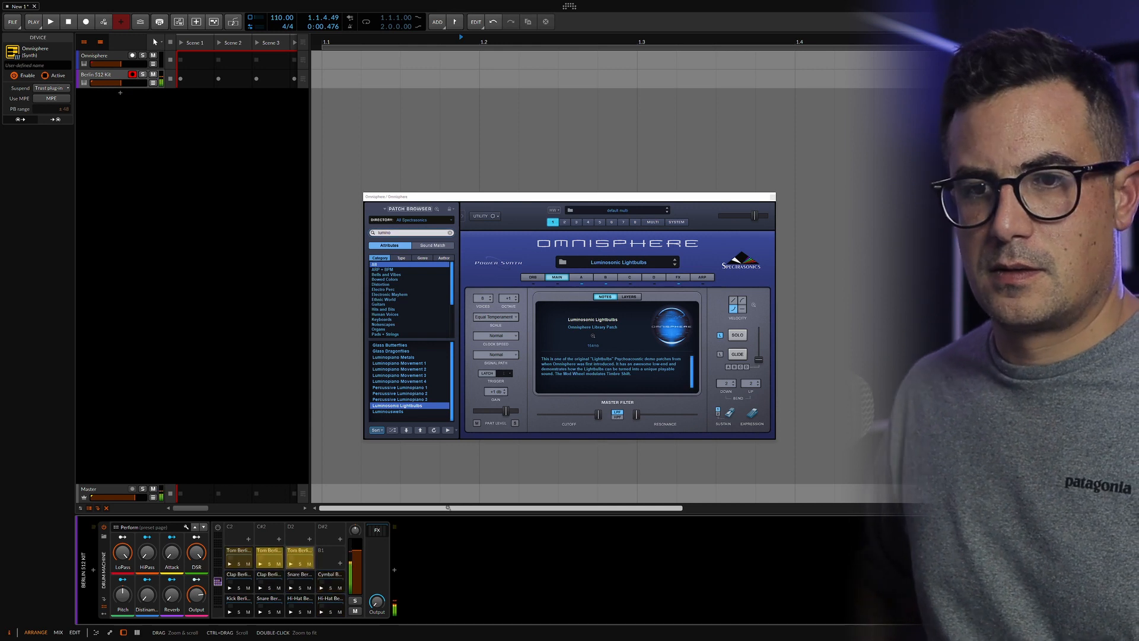
# - Replace the Drum Machine's kit with the ASM Kit 1 preset
pyautogui.click(104, 536)
pyautogui.click(429, 290)
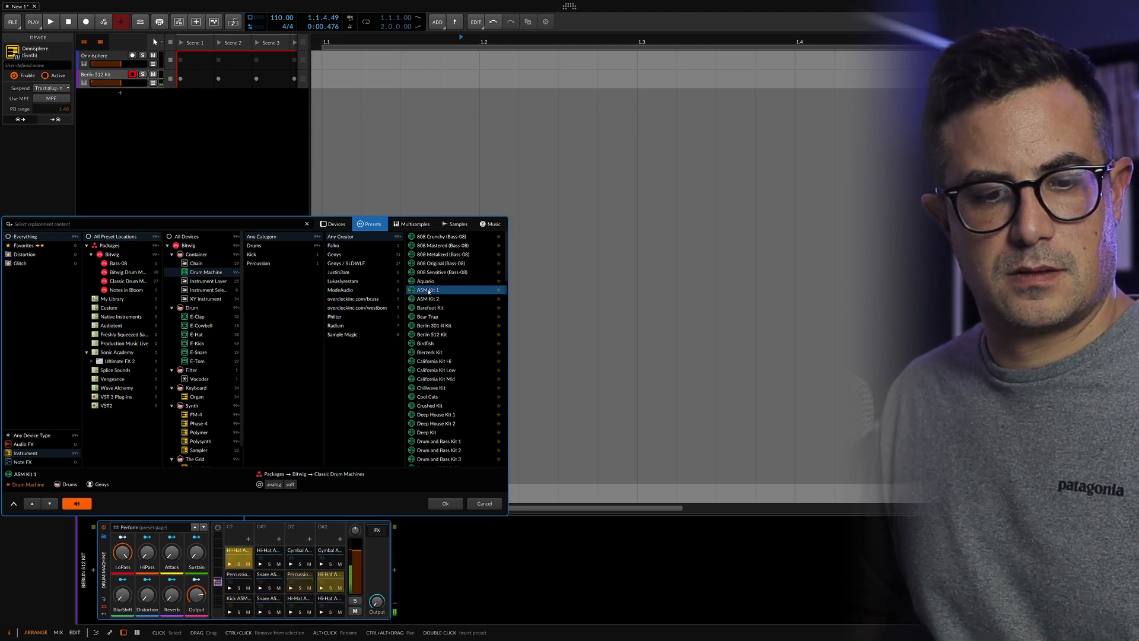
pyautogui.click(445, 503)
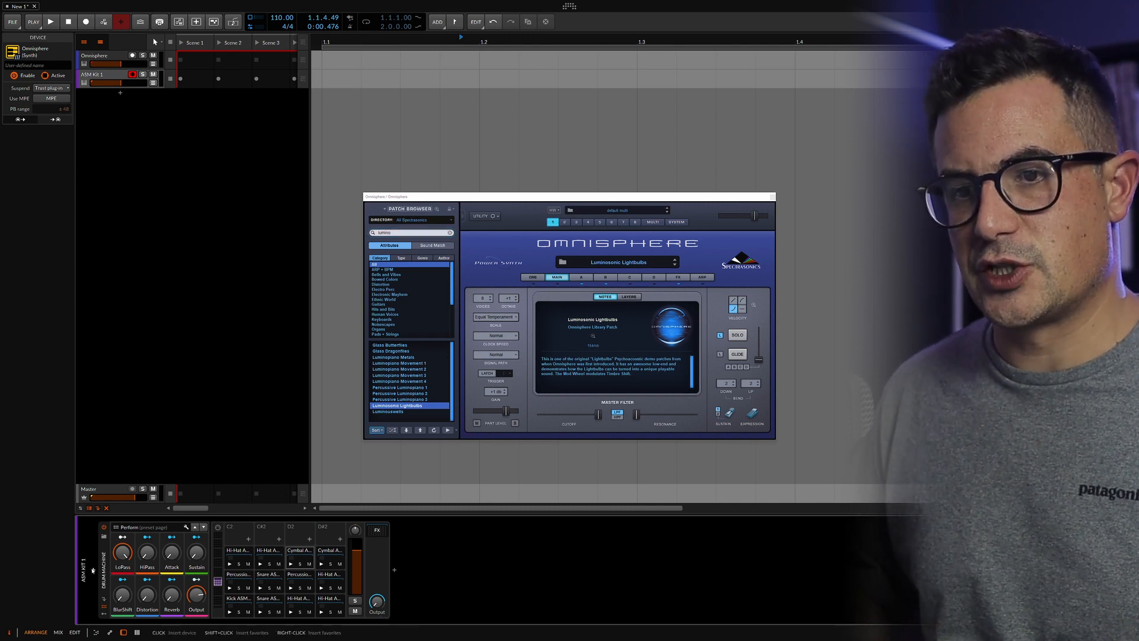
# - Insert a Note Repeats device before the Drum Machine and set its pattern mode to Euclid
pyautogui.click(92, 571)
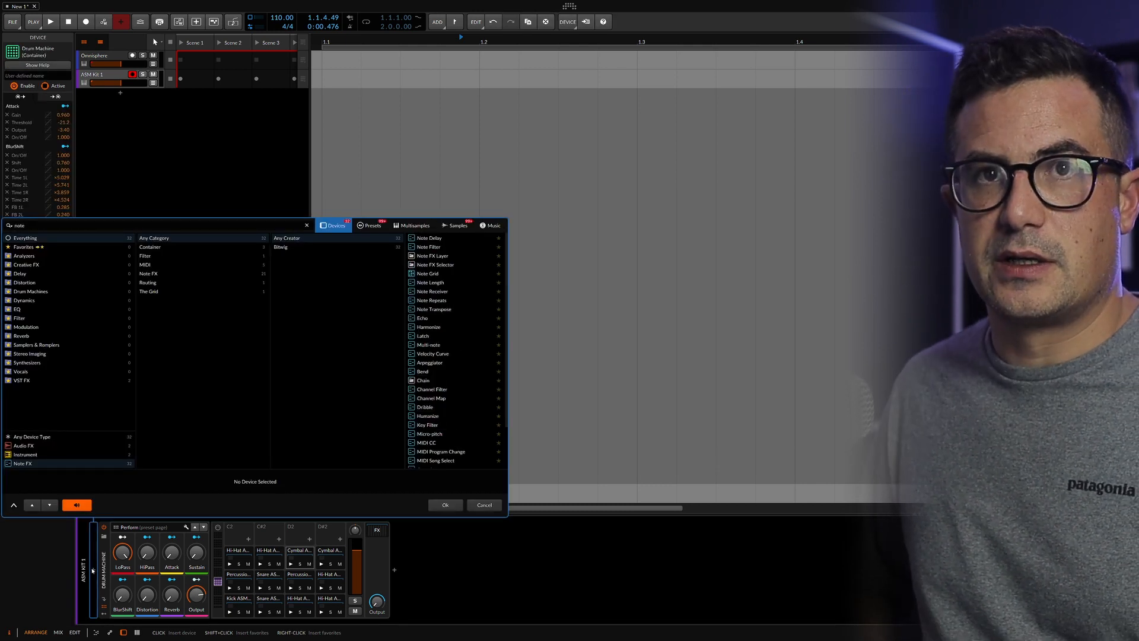
pyautogui.write('re')
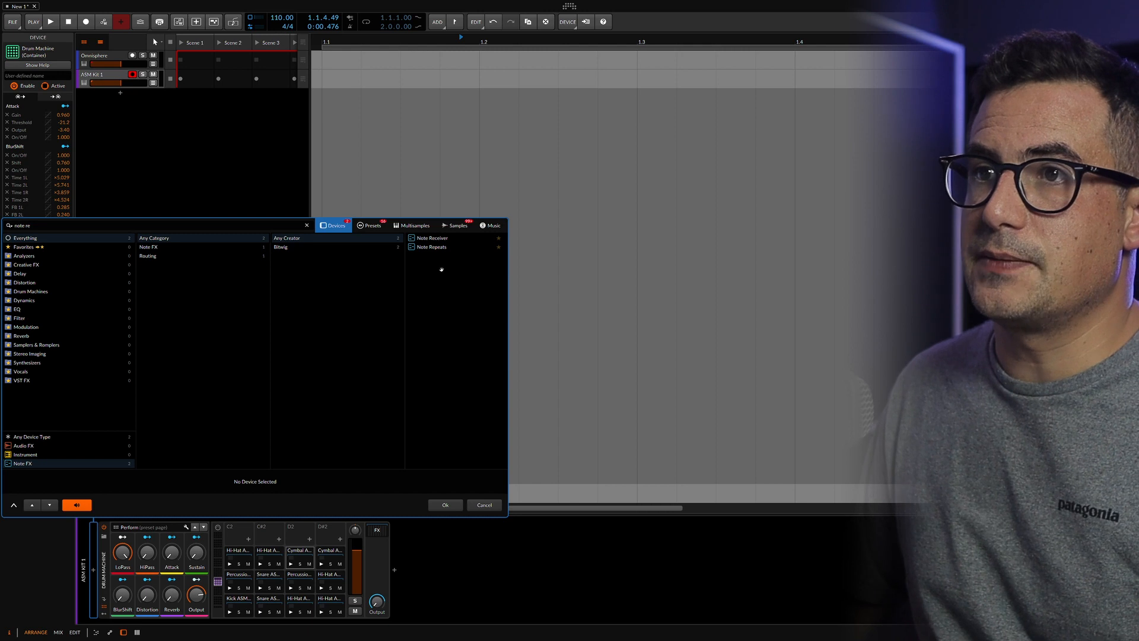
pyautogui.click(442, 247)
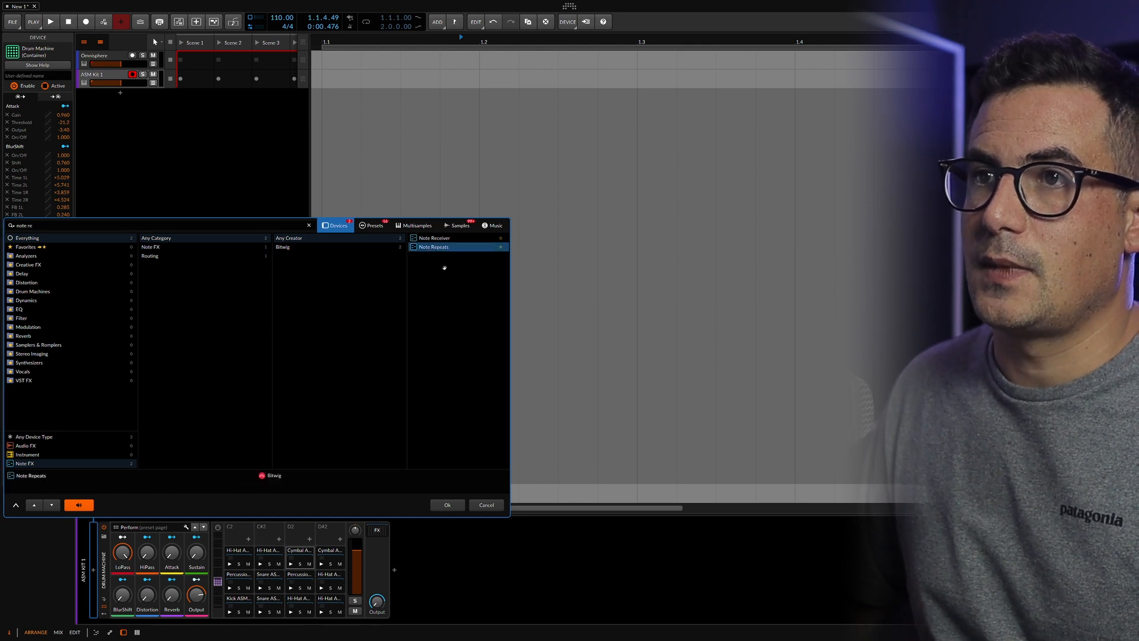
pyautogui.click(449, 505)
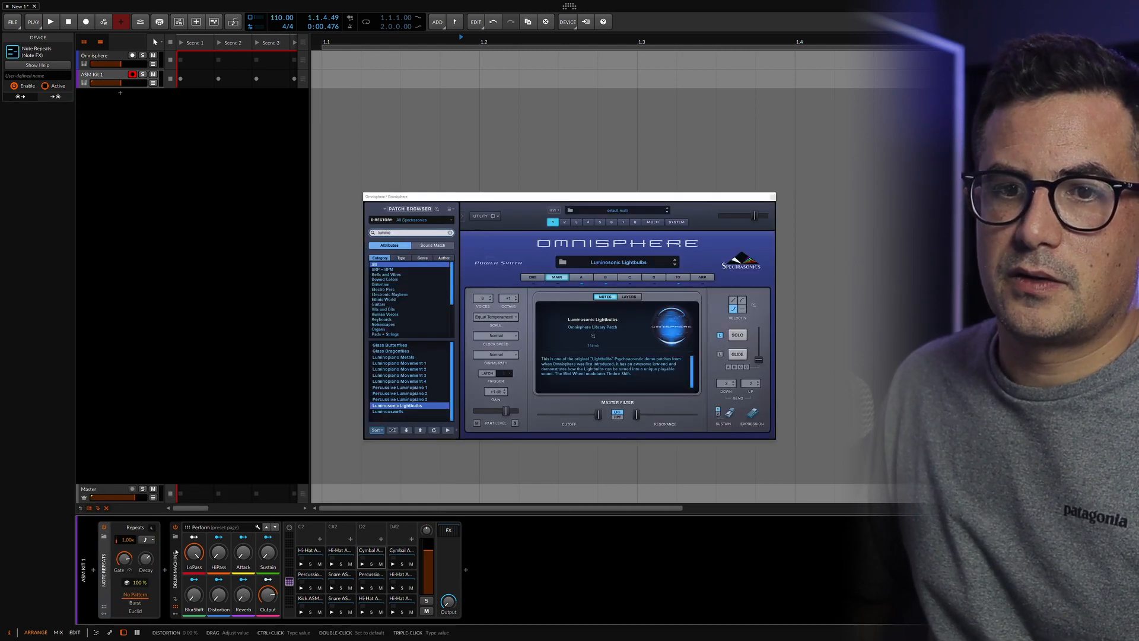
pyautogui.click(136, 611)
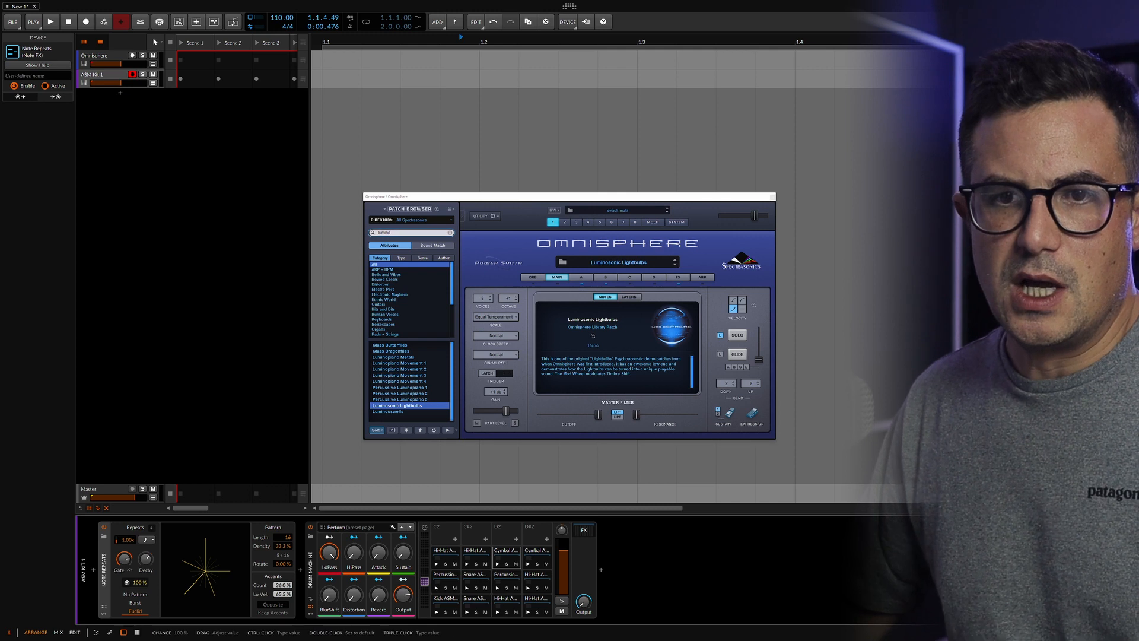
# - Insert a Note Filter device ahead of Note Repeats on the drum track
pyautogui.click(93, 571)
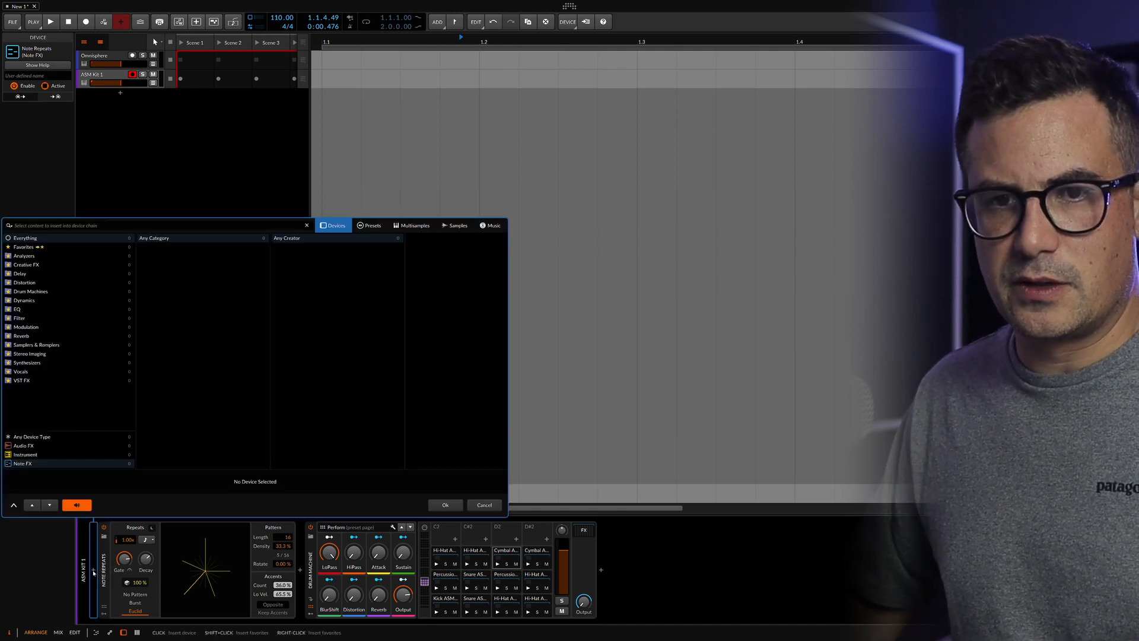
pyautogui.write('note')
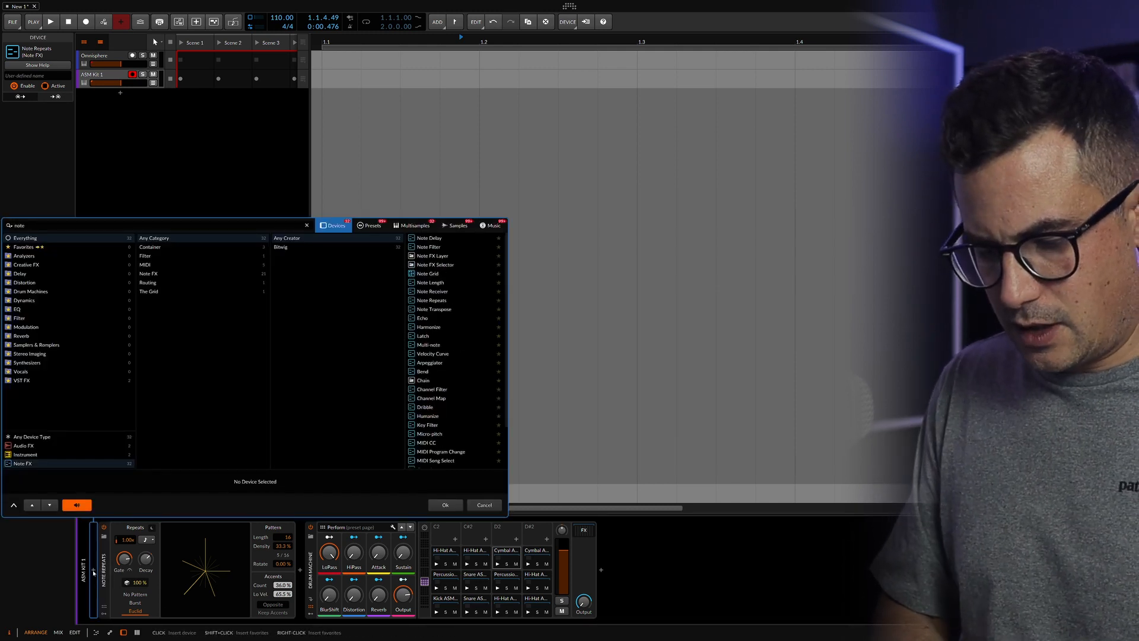
pyautogui.write('fi')
pyautogui.press('Down')
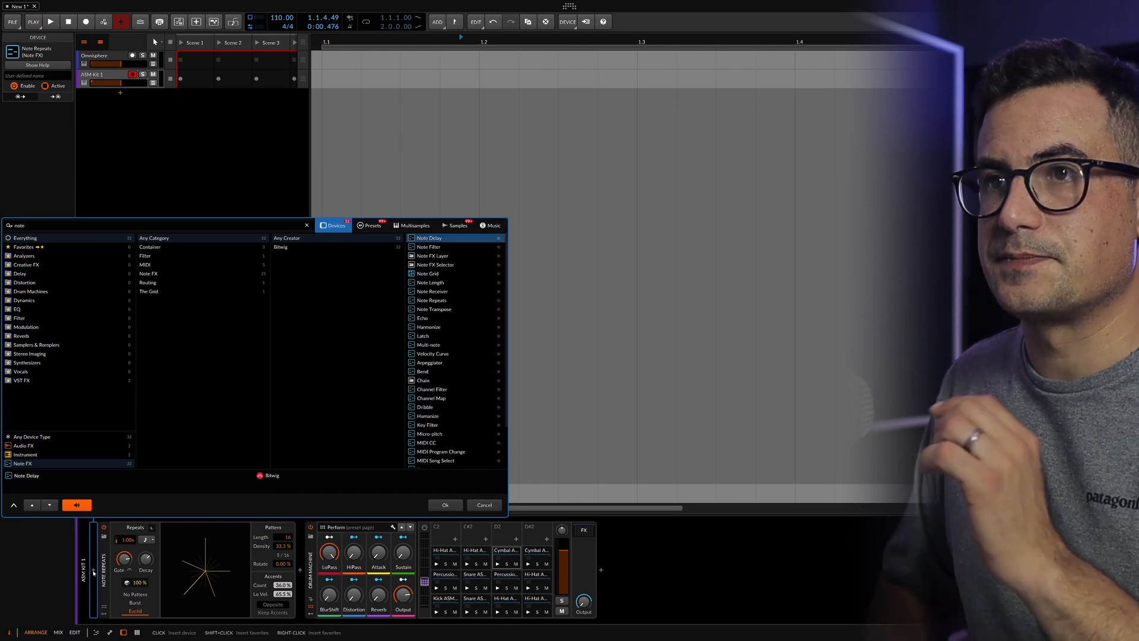
pyautogui.press('Return')
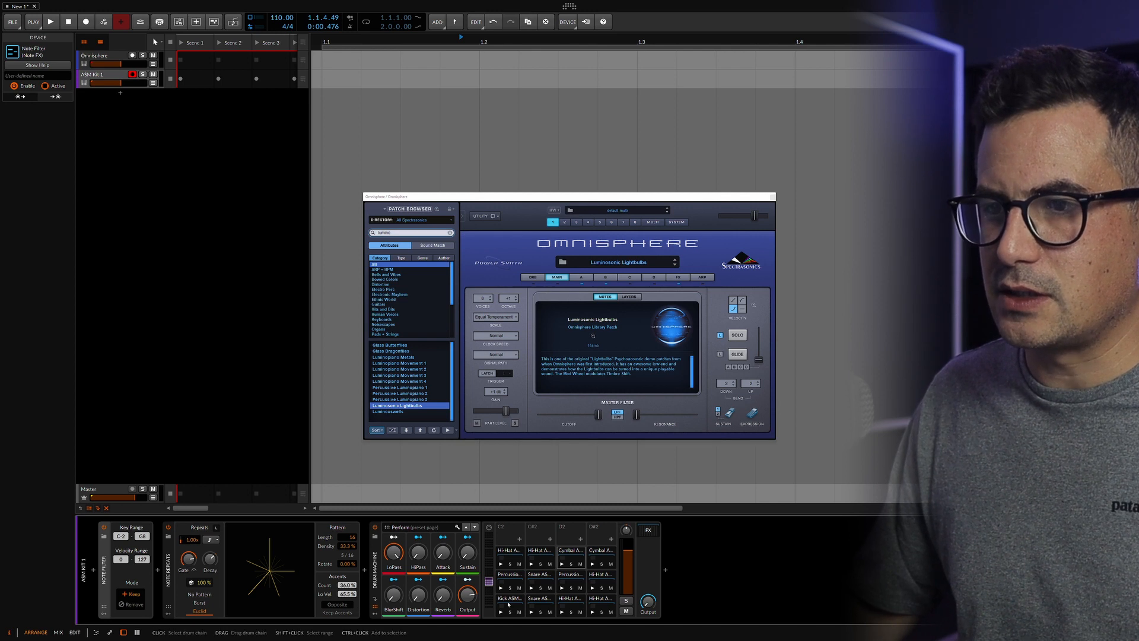
# - Limit the Note Filter's key range to the kick's note by setting both its lowest and highest key to C1
pyautogui.keyDown('ctrl'); pyautogui.click(120, 536); pyautogui.keyUp('ctrl')
pyautogui.write('c1')
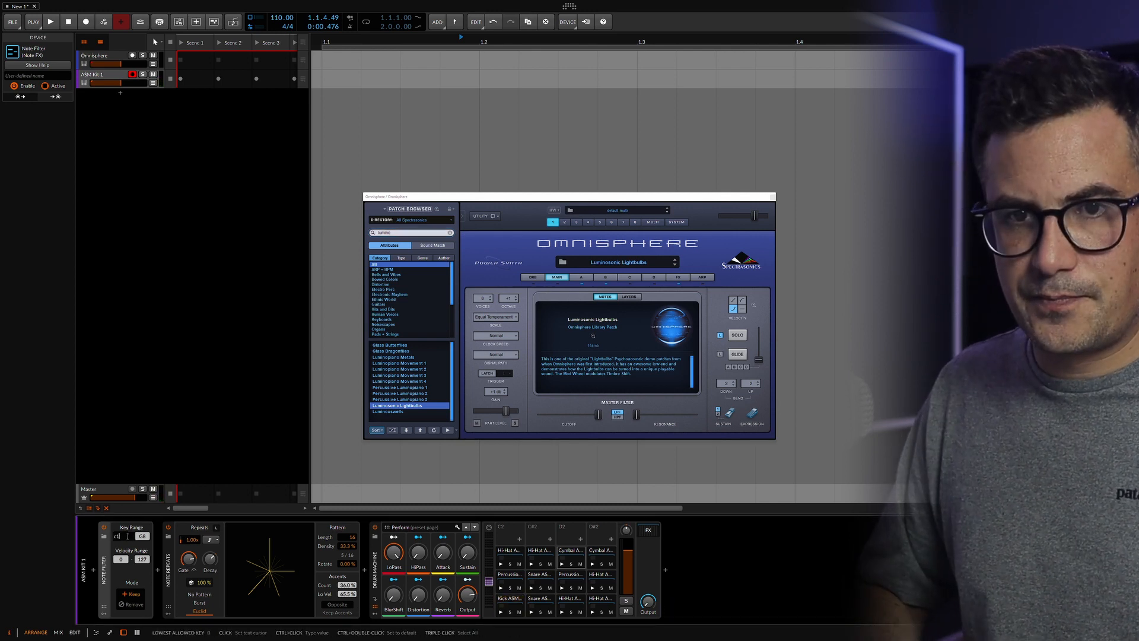
pyautogui.press('Return')
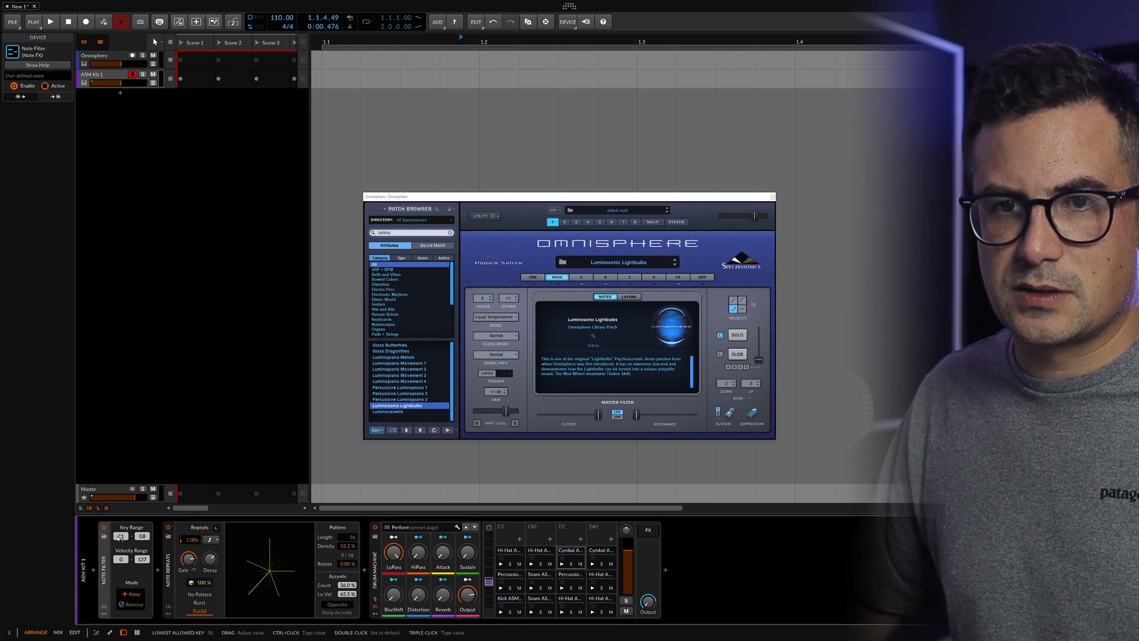
pyautogui.tripleClick(146, 537)
pyautogui.write('34')
pyautogui.press('Return')
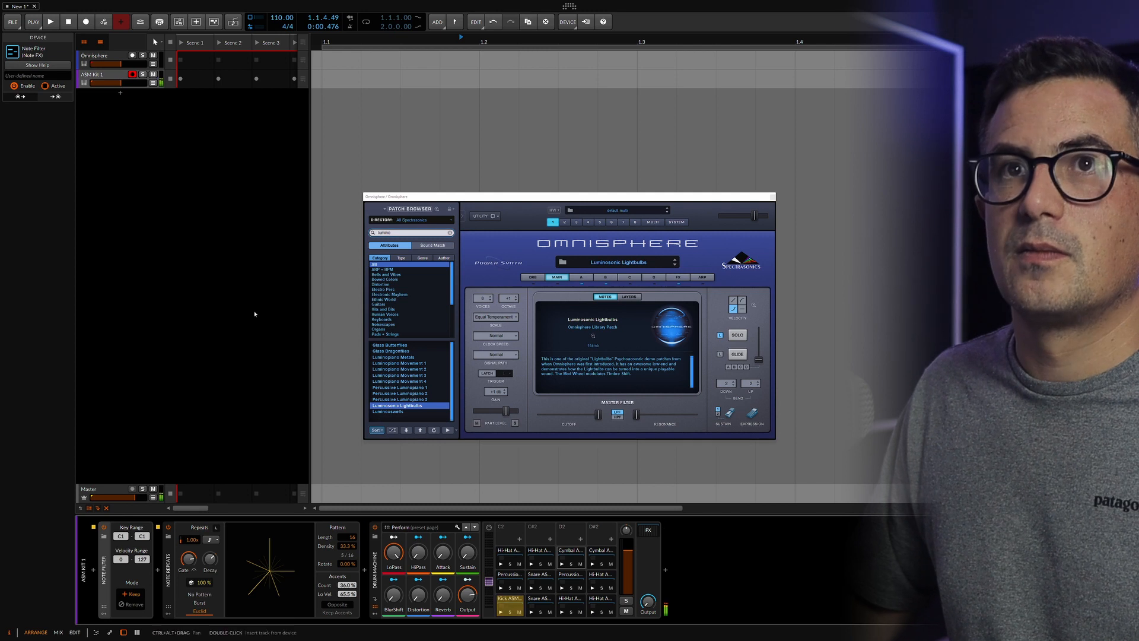
# - Raise the ASM Kit 1 track's volume slightly and set its Note Repeats density to 30.0%
pyautogui.moveTo(127, 83); pyautogui.dragTo(130, 83)
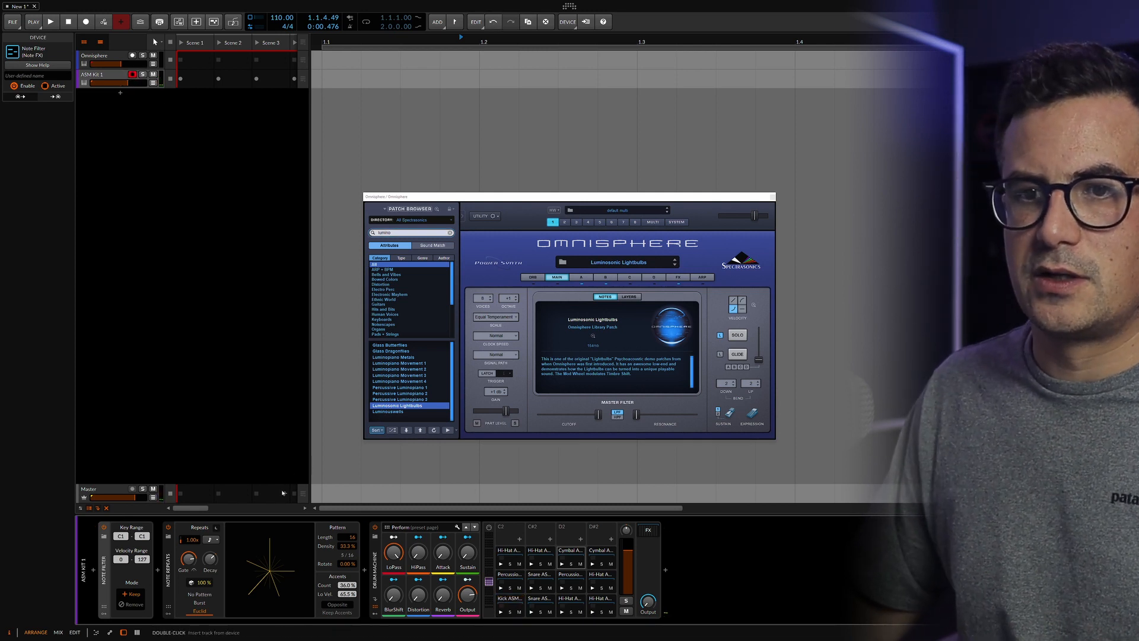
pyautogui.moveTo(347, 546); pyautogui.dragTo(349, 550)
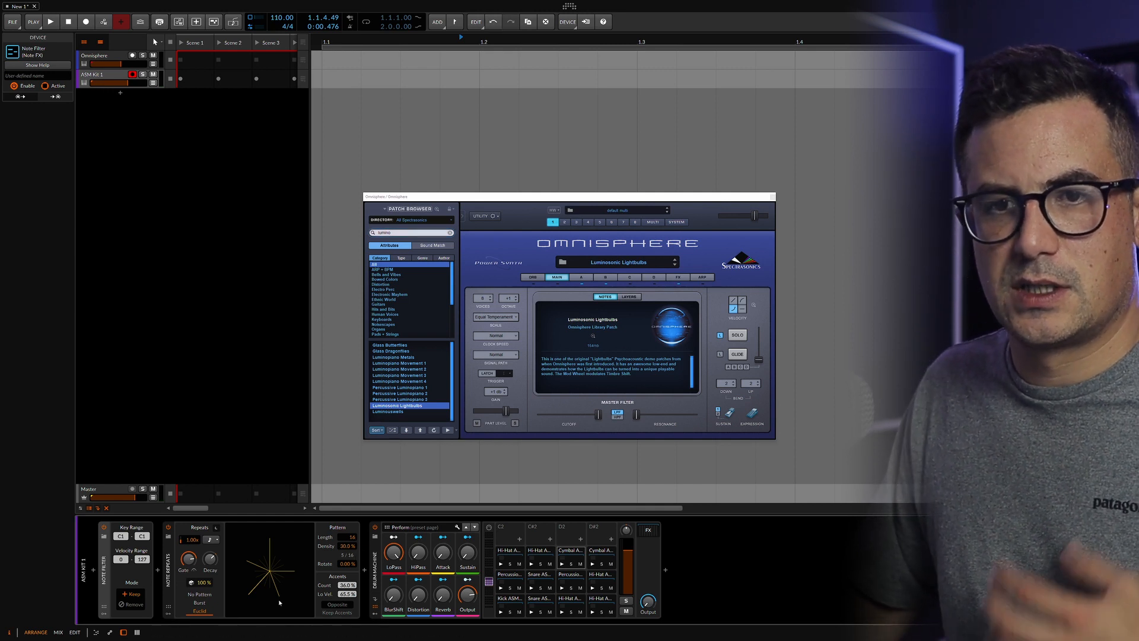
# - Group the Note Filter and Note Repeats devices together into a Note FX Layer
pyautogui.click(169, 579)
pyautogui.keyDown('ctrl'); pyautogui.click(104, 580); pyautogui.keyUp('ctrl')
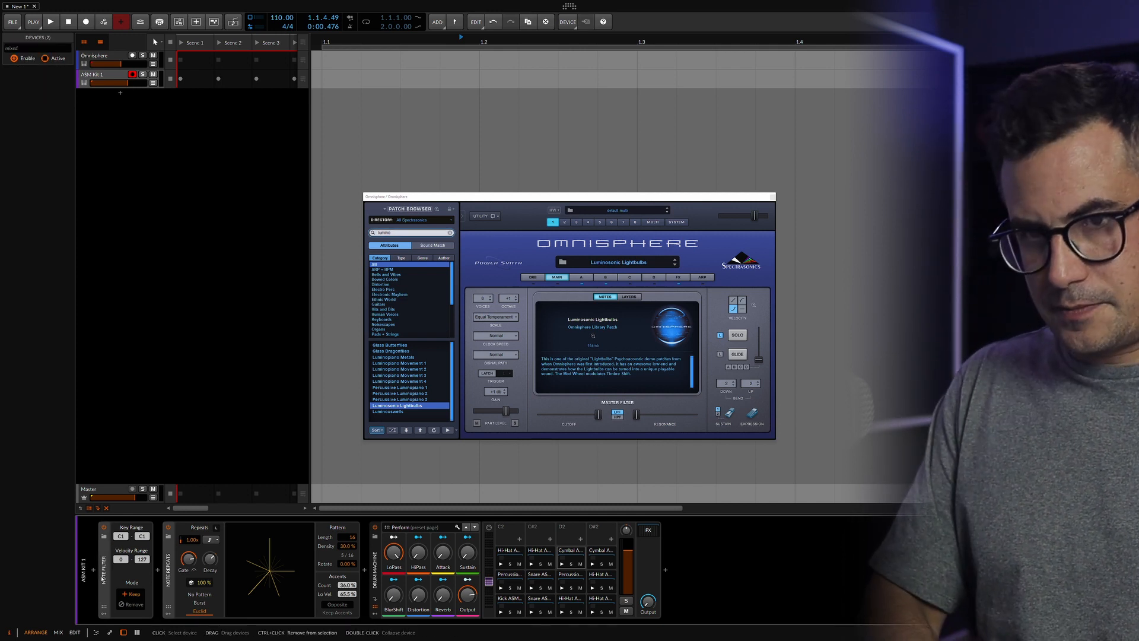
pyautogui.hotkey('ctrl', 'g')
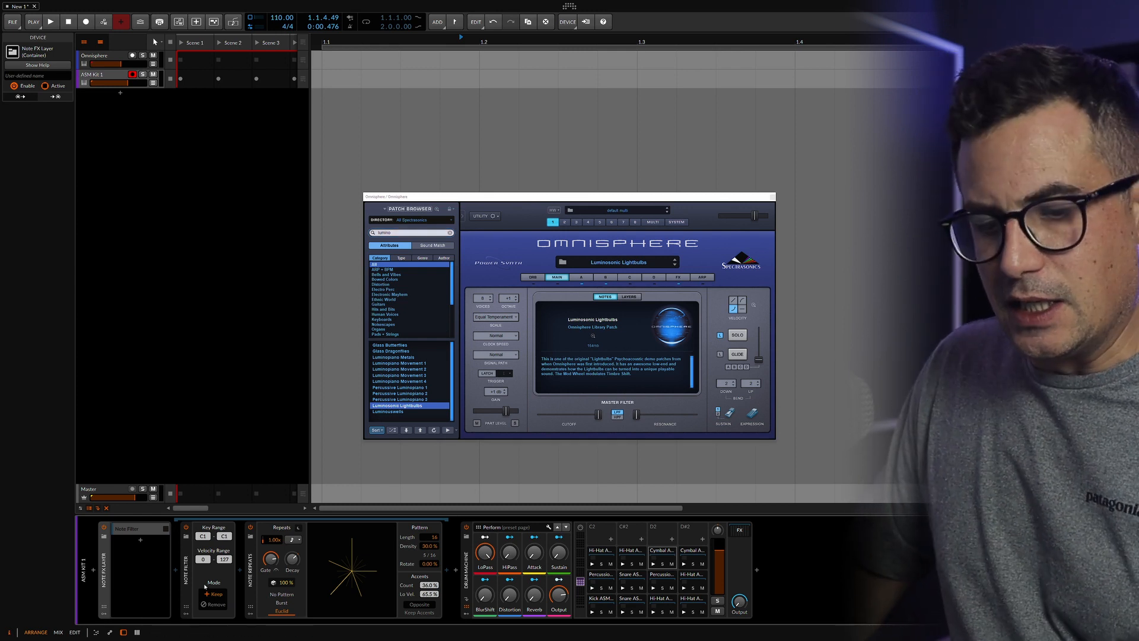
# - Duplicate the Note Filter layer inside the Note FX Layer and select the second copy
pyautogui.click(136, 529)
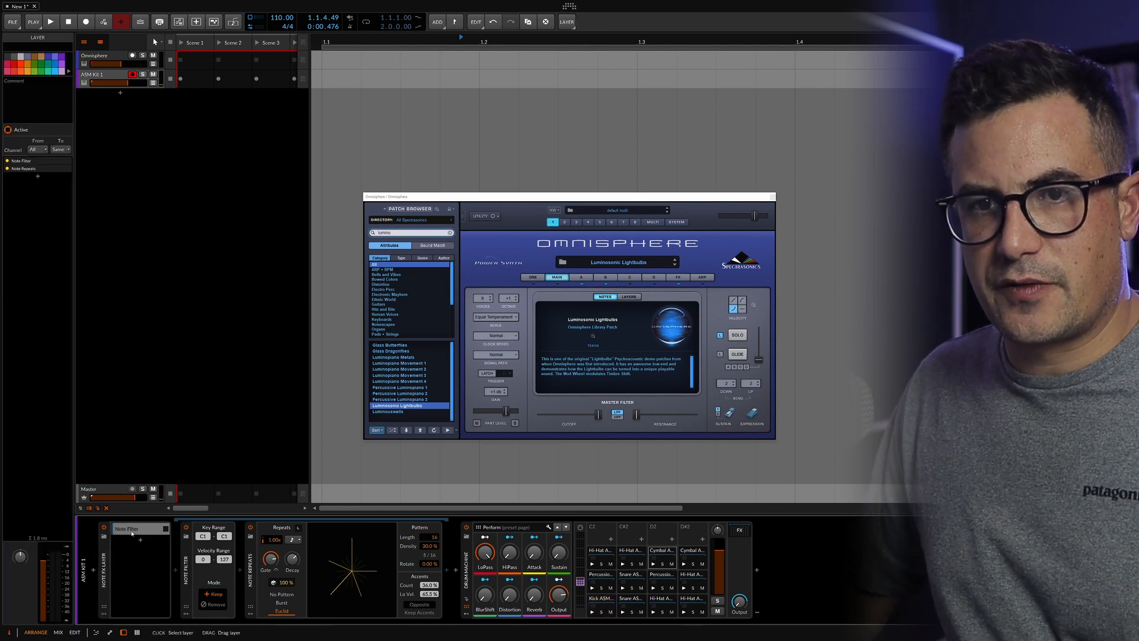
pyautogui.rightClick(138, 529)
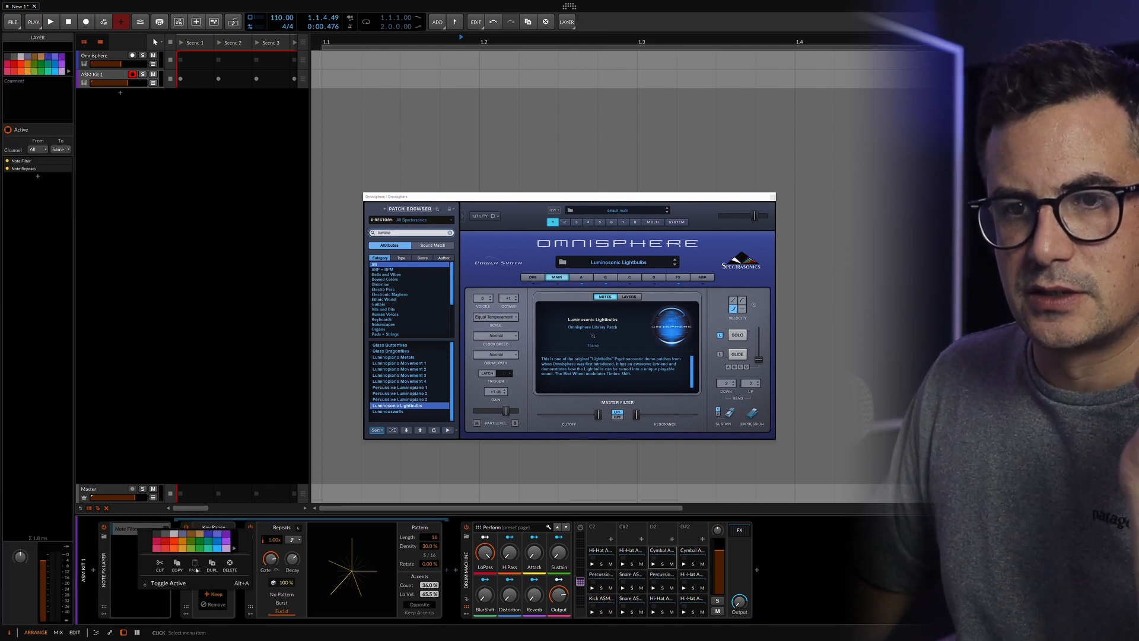
pyautogui.click(212, 564)
pyautogui.click(120, 541)
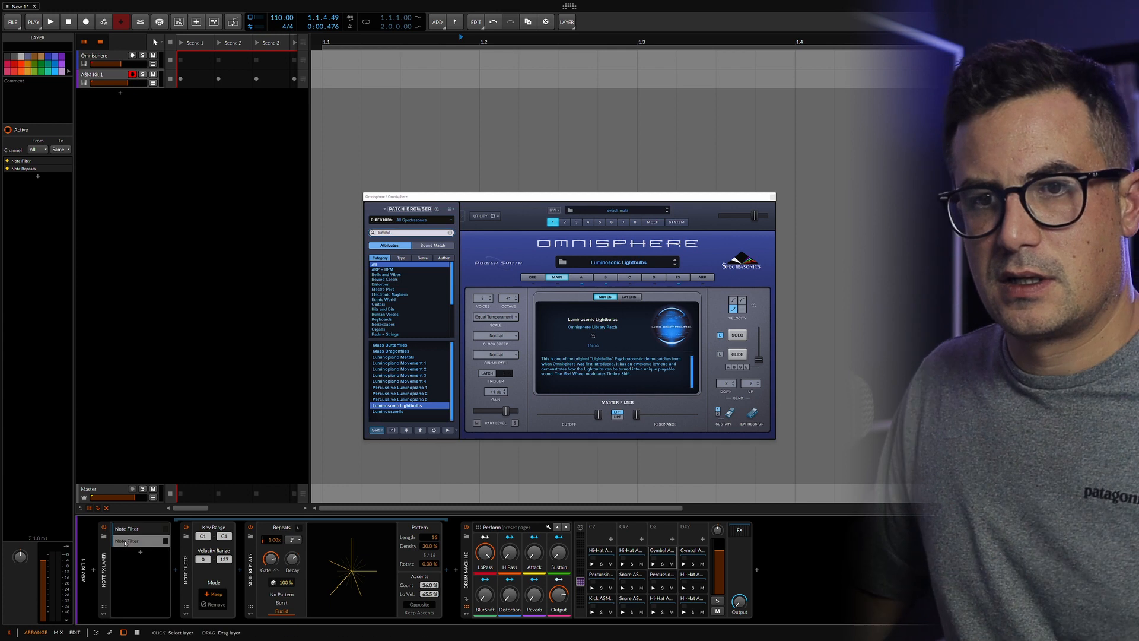
# - Set the second layer's lowest and highest keys to C#1, and its Note Repeats to length 17, density 17.6% and rotation 18.7%
pyautogui.doubleClick(204, 536)
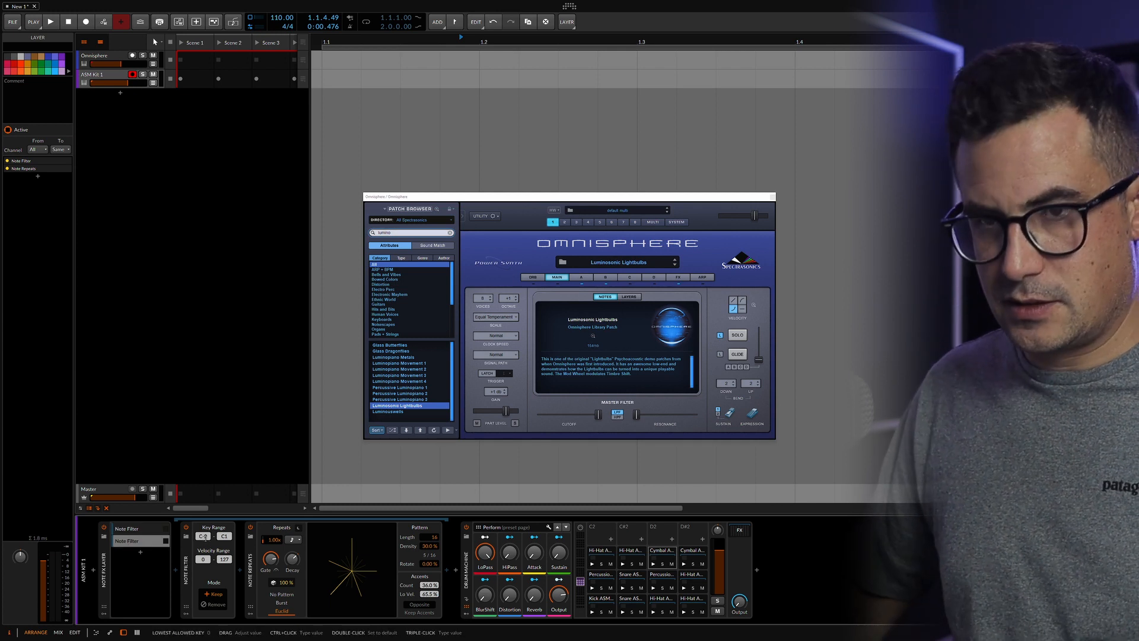
pyautogui.keyDown('ctrl'); pyautogui.click(205, 537); pyautogui.keyUp('ctrl')
pyautogui.write('C#1')
pyautogui.press('Return')
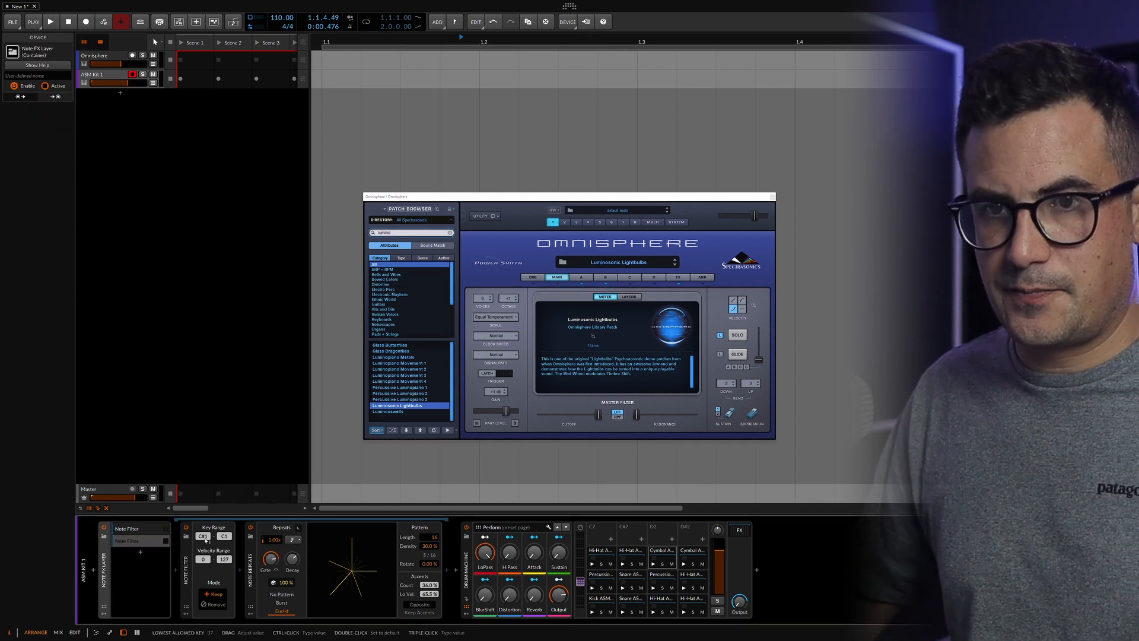
pyautogui.doubleClick(228, 537)
pyautogui.moveTo(228, 536); pyautogui.dragTo(228, 539)
pyautogui.keyDown('ctrl'); pyautogui.click(225, 537); pyautogui.keyUp('ctrl')
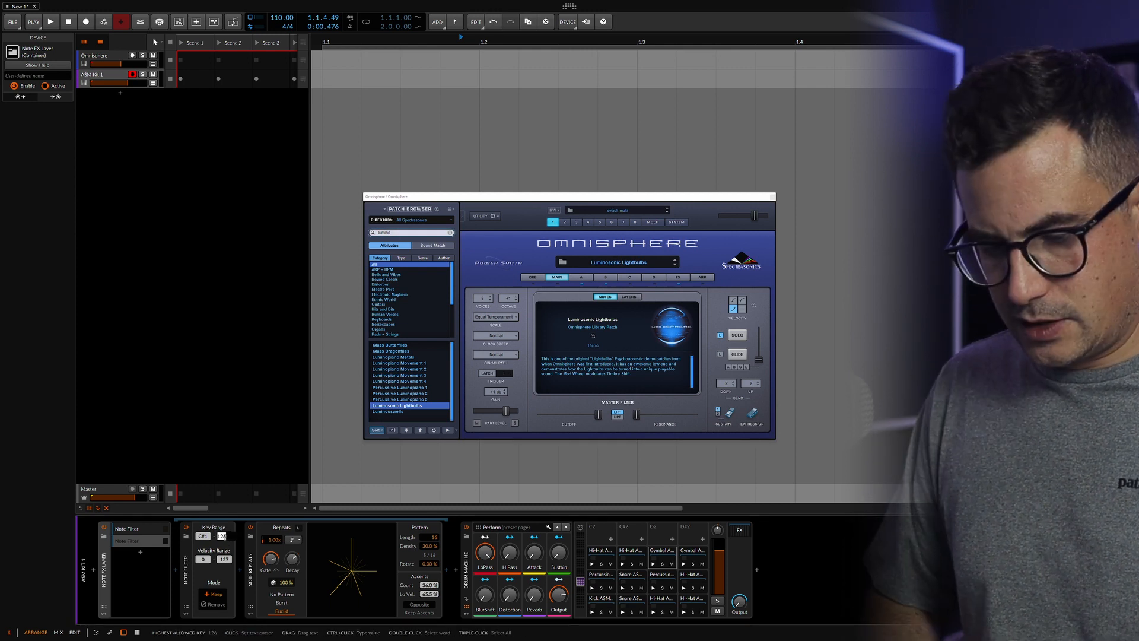
pyautogui.write('C1')
pyautogui.press('Return')
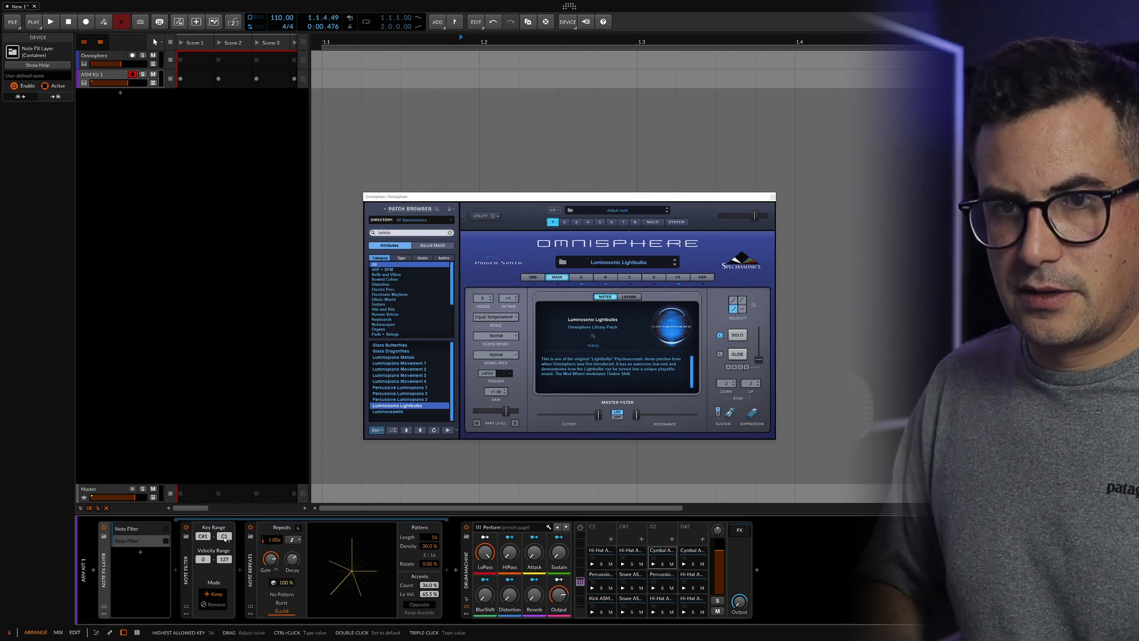
pyautogui.keyDown('ctrl'); pyautogui.click(225, 538); pyautogui.keyUp('ctrl')
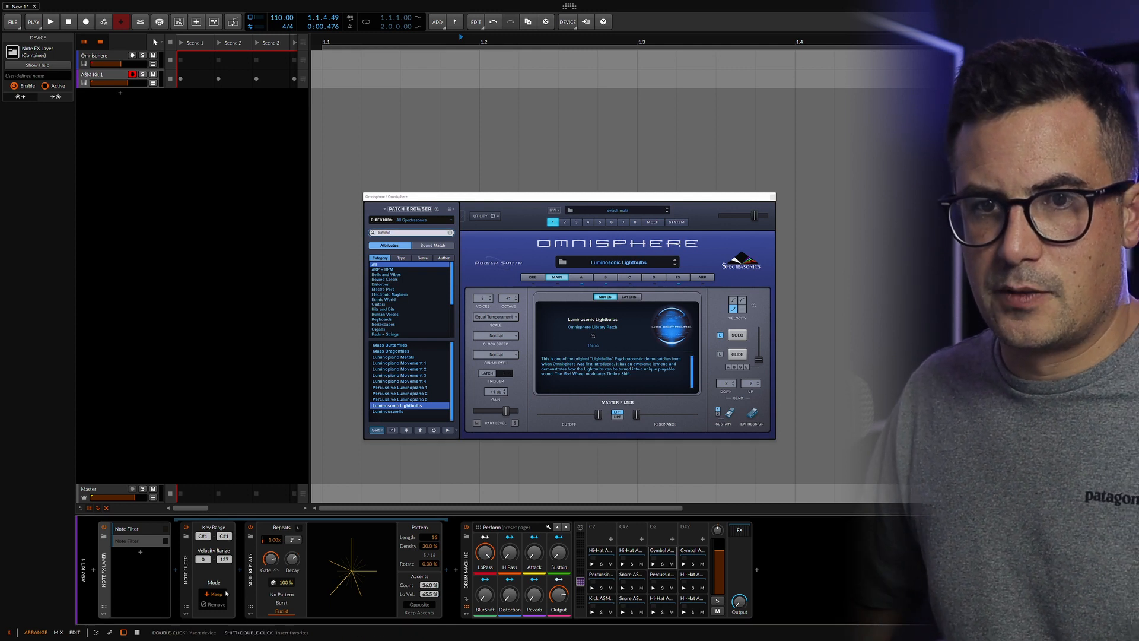
pyautogui.moveTo(430, 546)
pyautogui.mouseDown()
pyautogui.moveTo(429, 535)
pyautogui.moveTo(429, 562)
pyautogui.mouseUp()
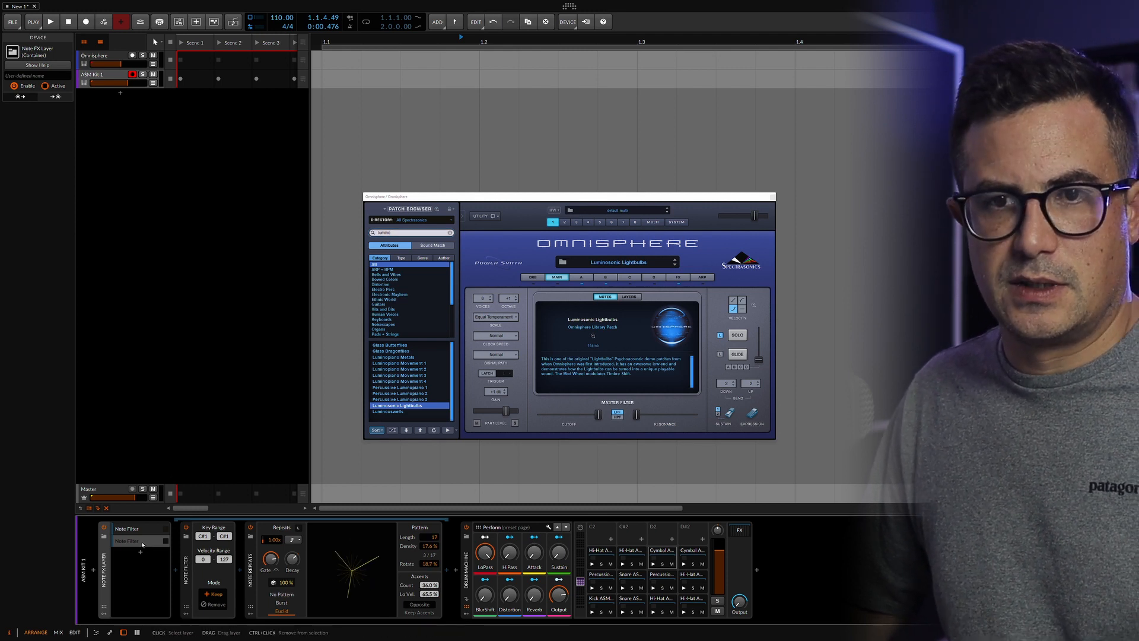
# - Duplicate the C#1 Note Filter layer and set the new copy's lowest allowed key to 38
pyautogui.click(142, 543)
pyautogui.hotkey('ctrl', 'd')
pyautogui.click(146, 557)
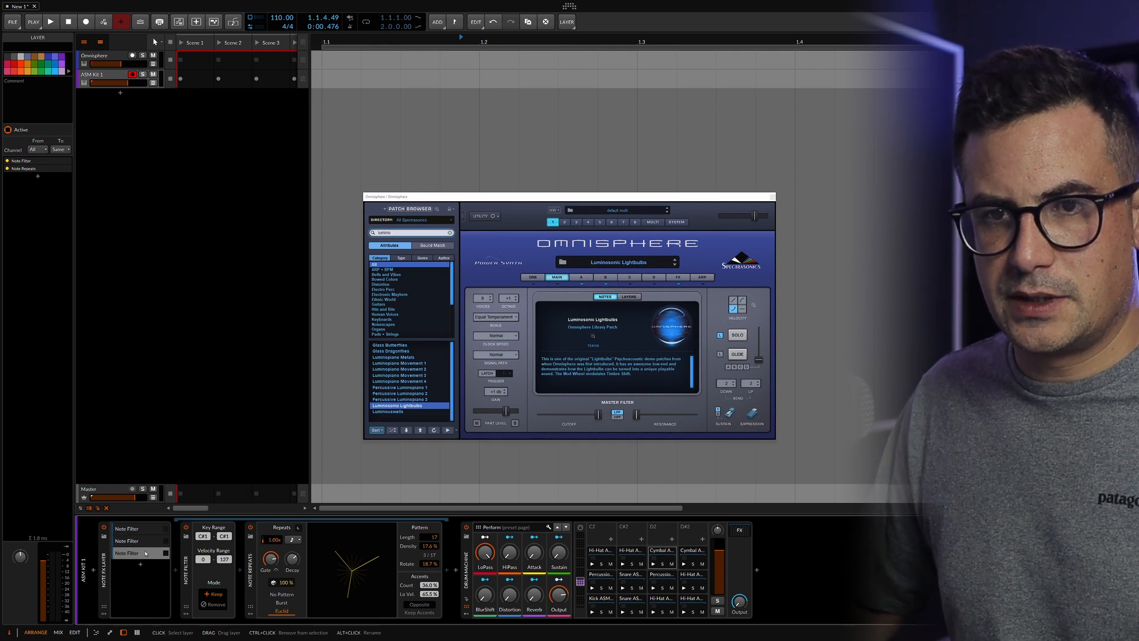
pyautogui.tripleClick(208, 539)
pyautogui.write('3')
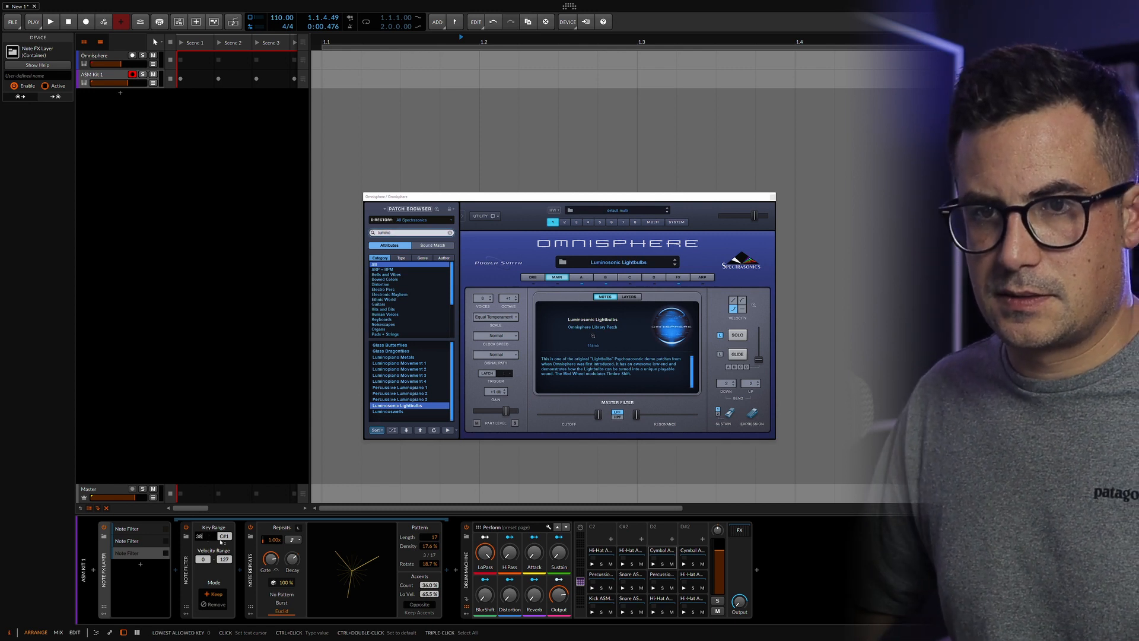
pyautogui.write('8')
pyautogui.press('Return')
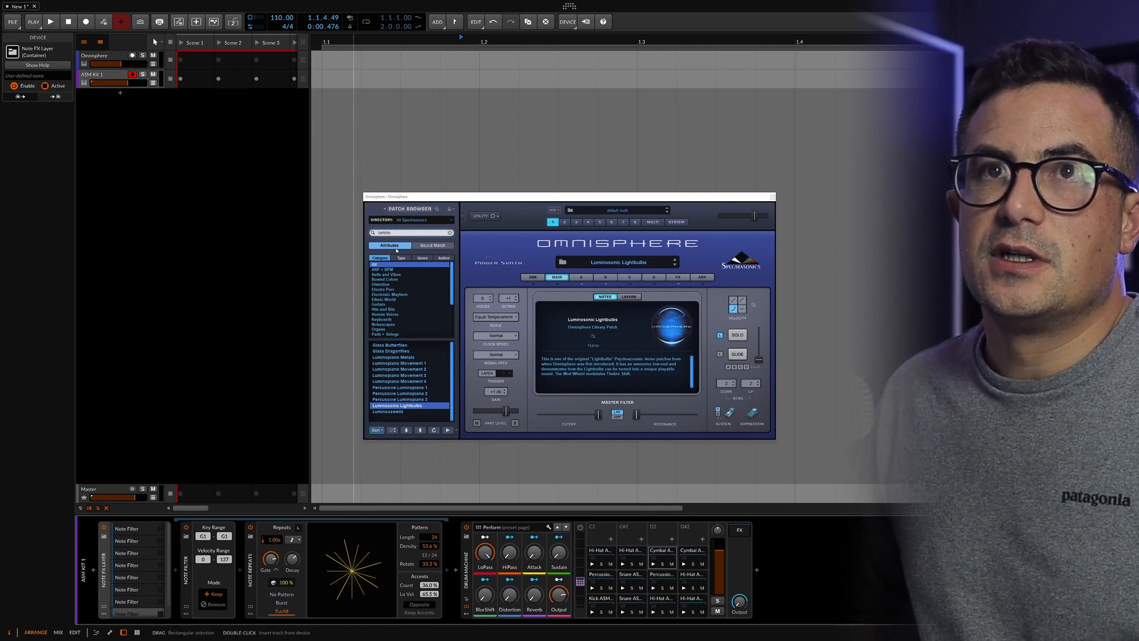
# - Create an empty clip in the ASM Kit 1 track's Scene 1 slot and open it in the note editor
pyautogui.click(333, 77)
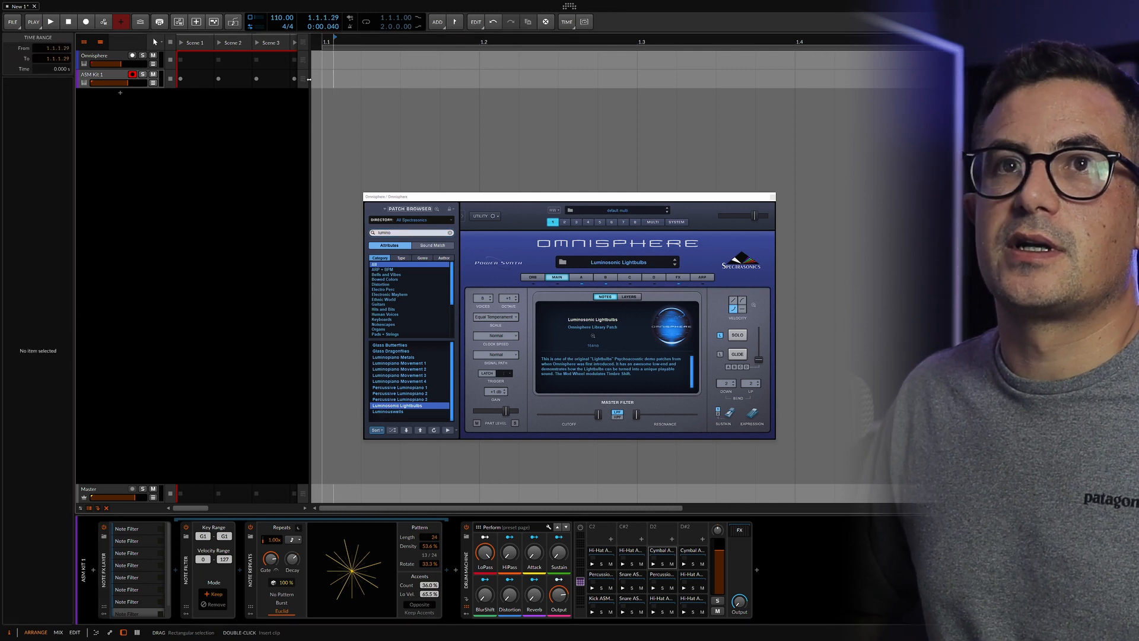
pyautogui.click(197, 83)
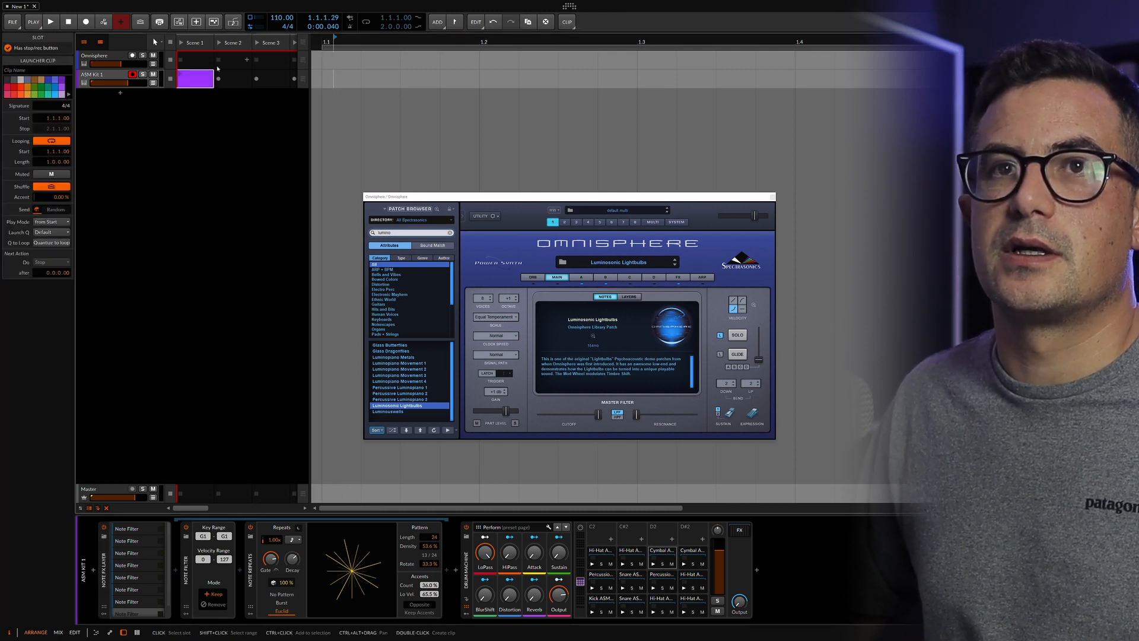
pyautogui.doubleClick(197, 84)
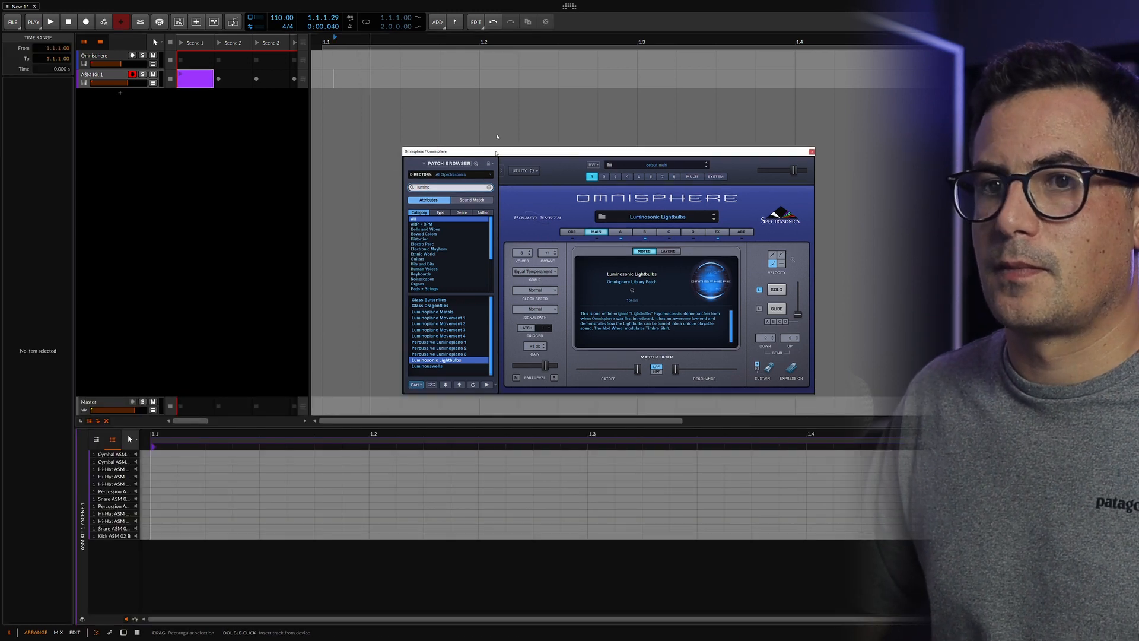
# - Add notes on the eight lowest drum rows, C1 to G1, at the clip's start and extend them all to one bar
pyautogui.doubleClick(162, 536)
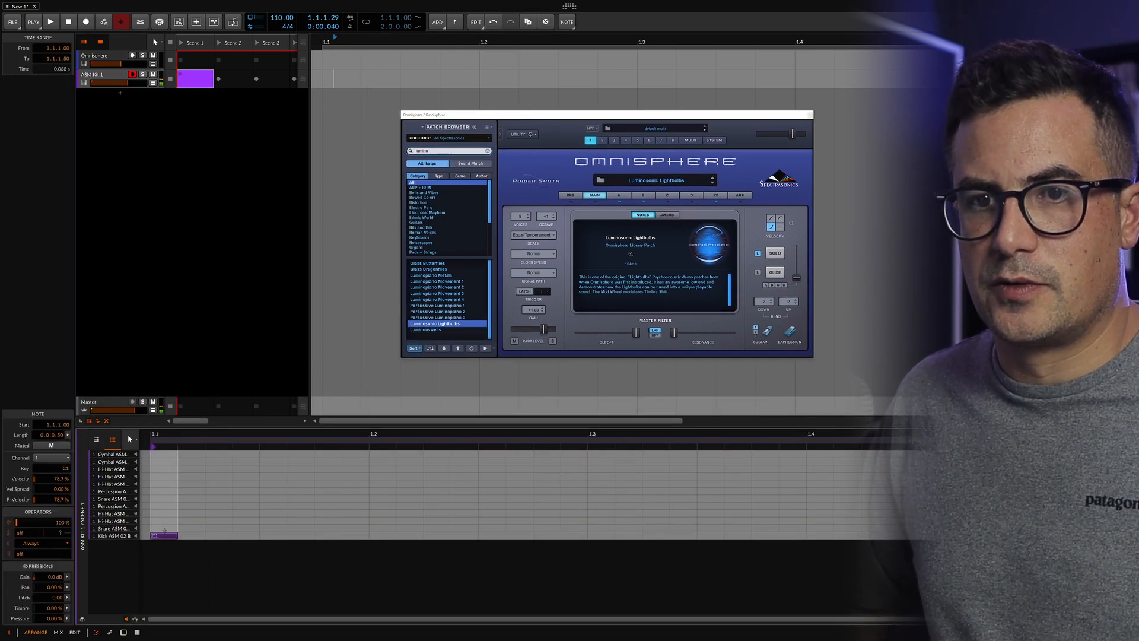
pyautogui.doubleClick(161, 528)
pyautogui.click(161, 520)
pyautogui.doubleClick(161, 520)
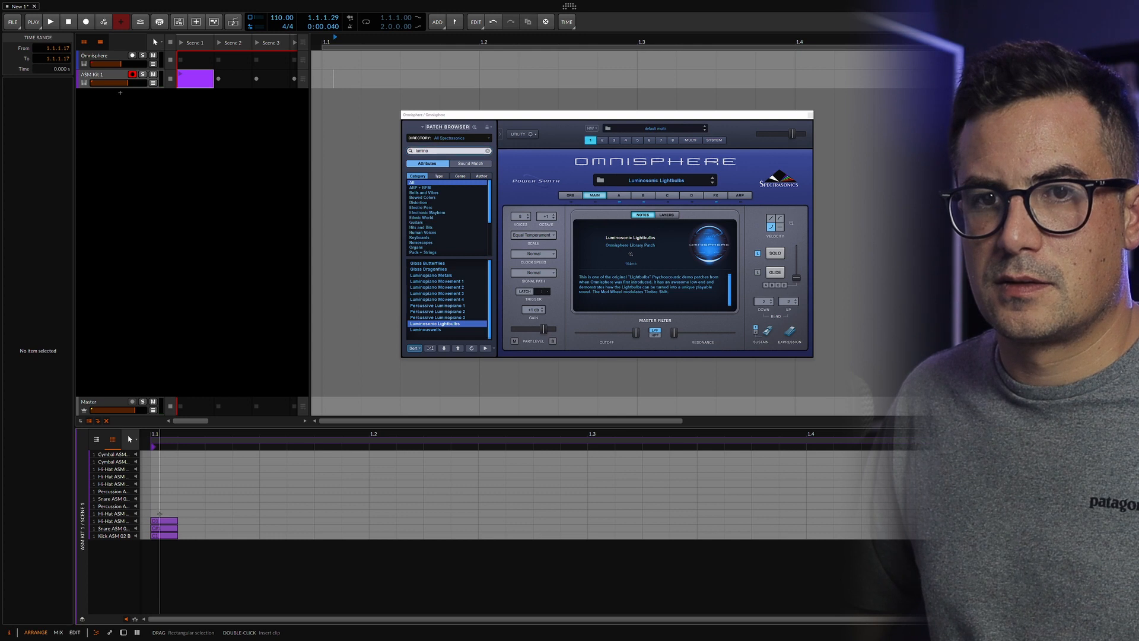
pyautogui.doubleClick(160, 514)
pyautogui.click(162, 535)
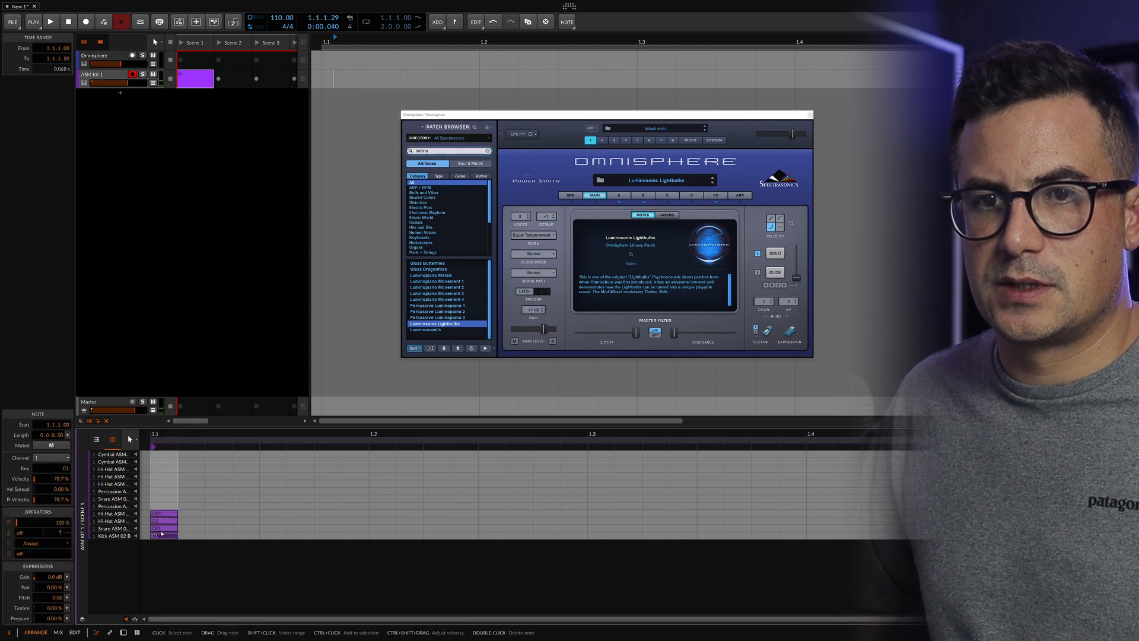
pyautogui.doubleClick(161, 506)
pyautogui.doubleClick(162, 498)
pyautogui.doubleClick(161, 491)
pyautogui.doubleClick(160, 484)
pyautogui.moveTo(203, 464); pyautogui.dragTo(1024, 536)
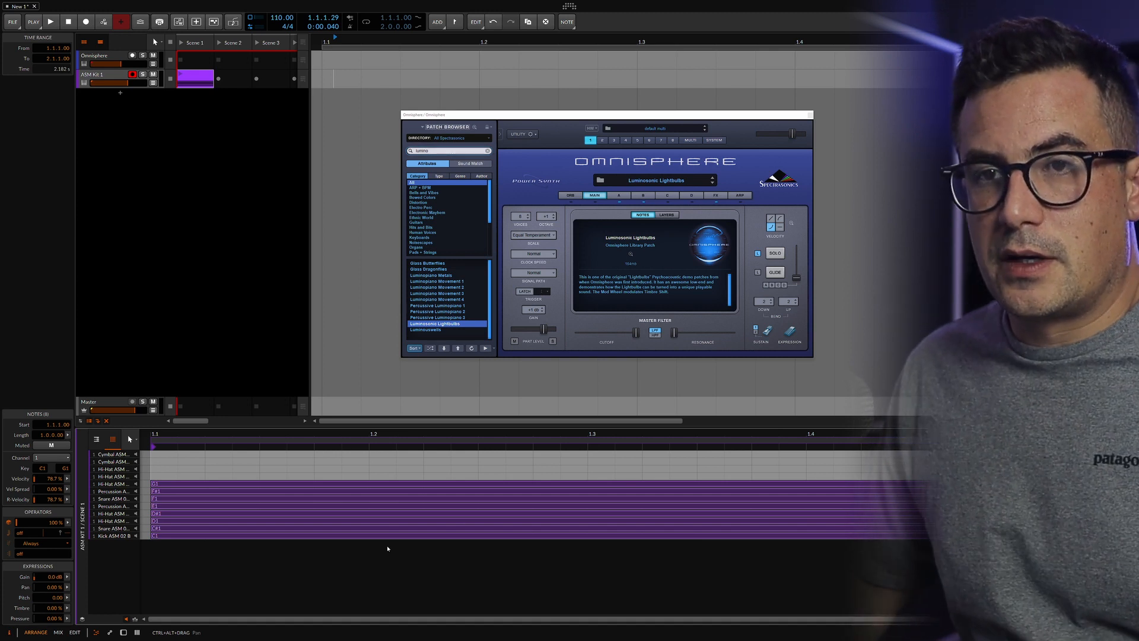
# - Play the ASM Kit 1 clip, show the track's device chain, and stop playback
pyautogui.click(212, 143)
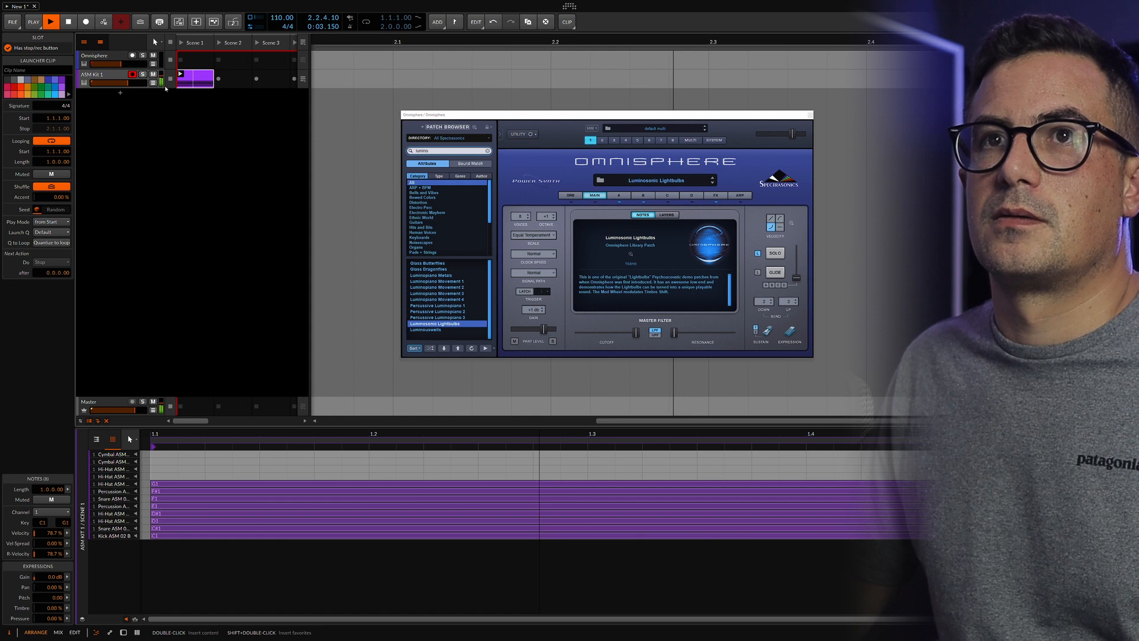
pyautogui.press('d')
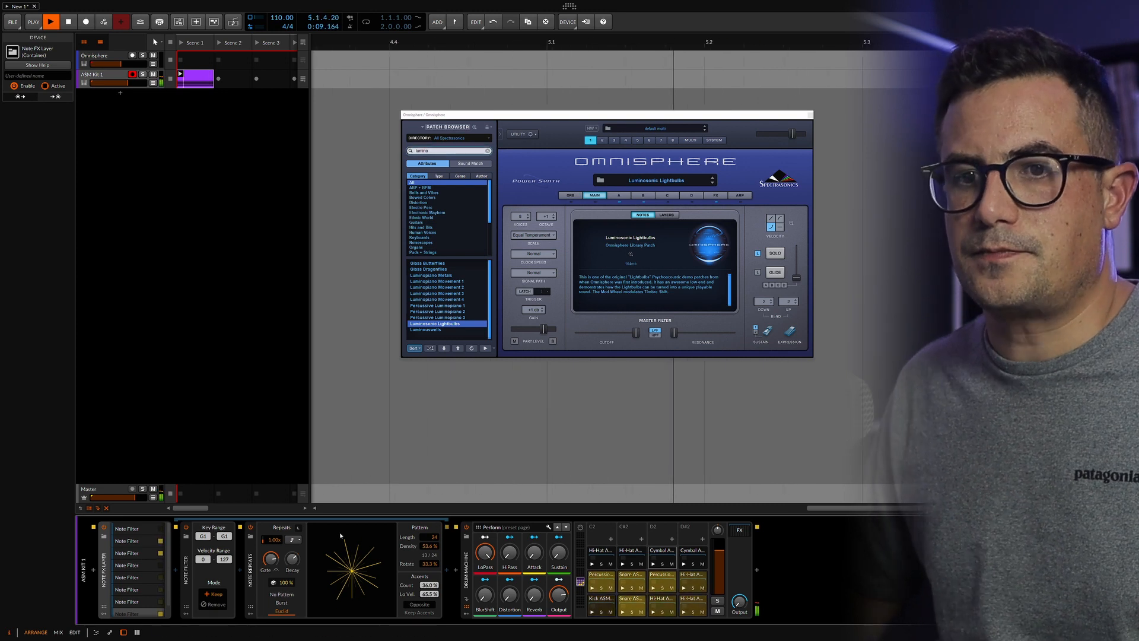
pyautogui.press('space')
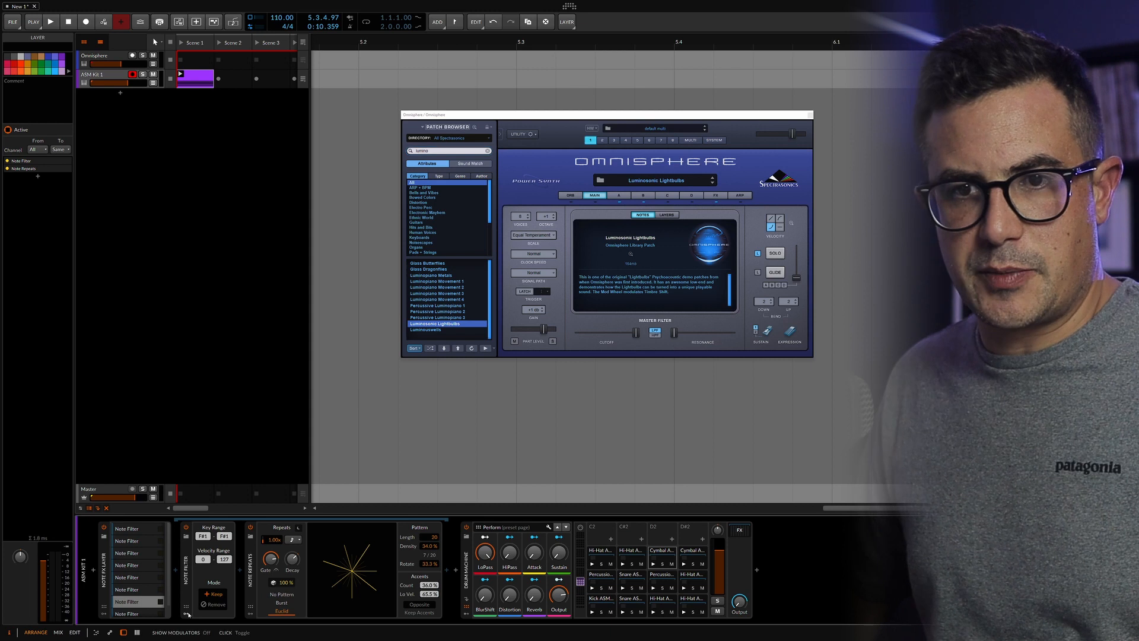
# - Restart playback and set the F#1 layer's Note Repeats density to 76.6%, accent count to 45.7% and low velocity to 21.5%
pyautogui.press('space')
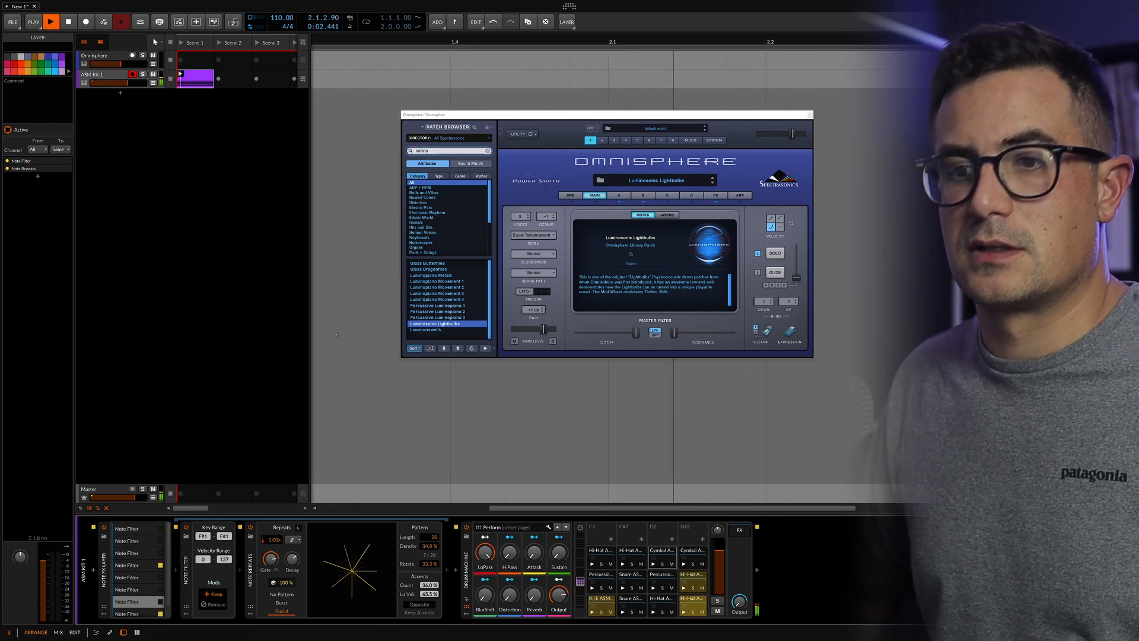
pyautogui.moveTo(428, 546); pyautogui.dragTo(429, 495)
pyautogui.moveTo(429, 593); pyautogui.dragTo(429, 605)
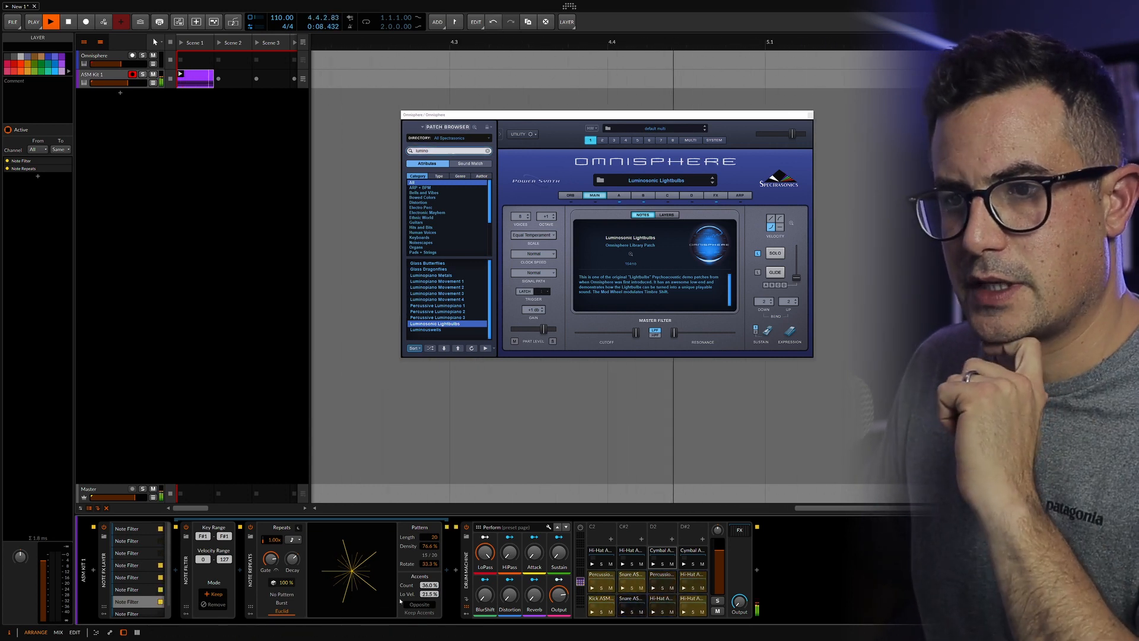
pyautogui.moveTo(429, 585); pyautogui.dragTo(428, 577)
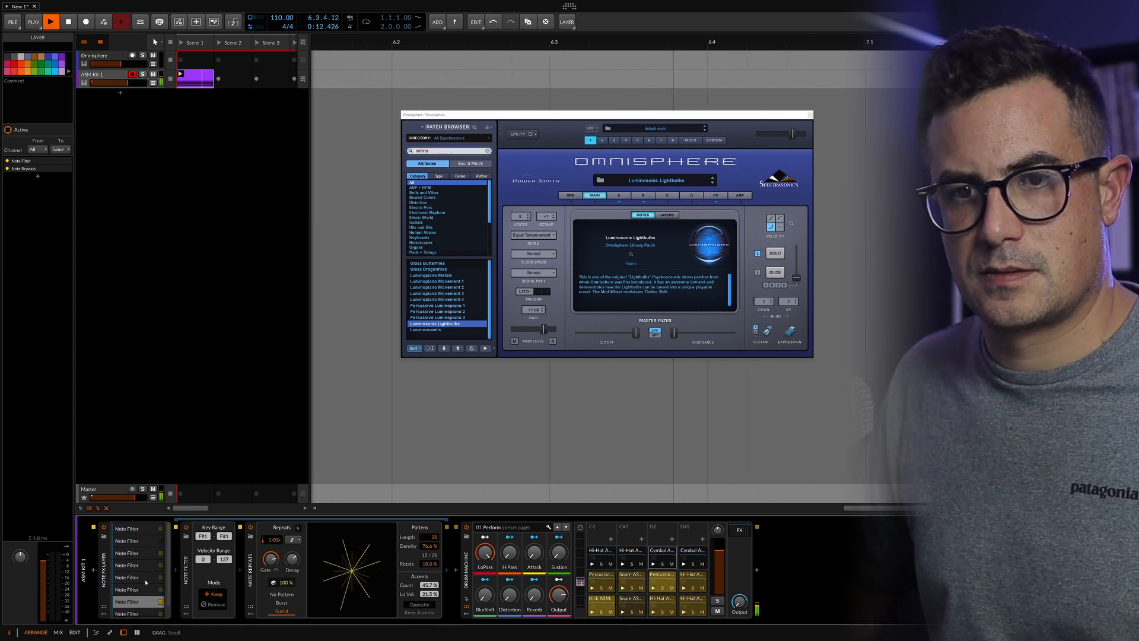
# - Set the F1 layer's Note Repeats low velocity to 0.00% and accent count to 28.7%
pyautogui.click(143, 589)
pyautogui.moveTo(431, 586); pyautogui.dragTo(430, 501)
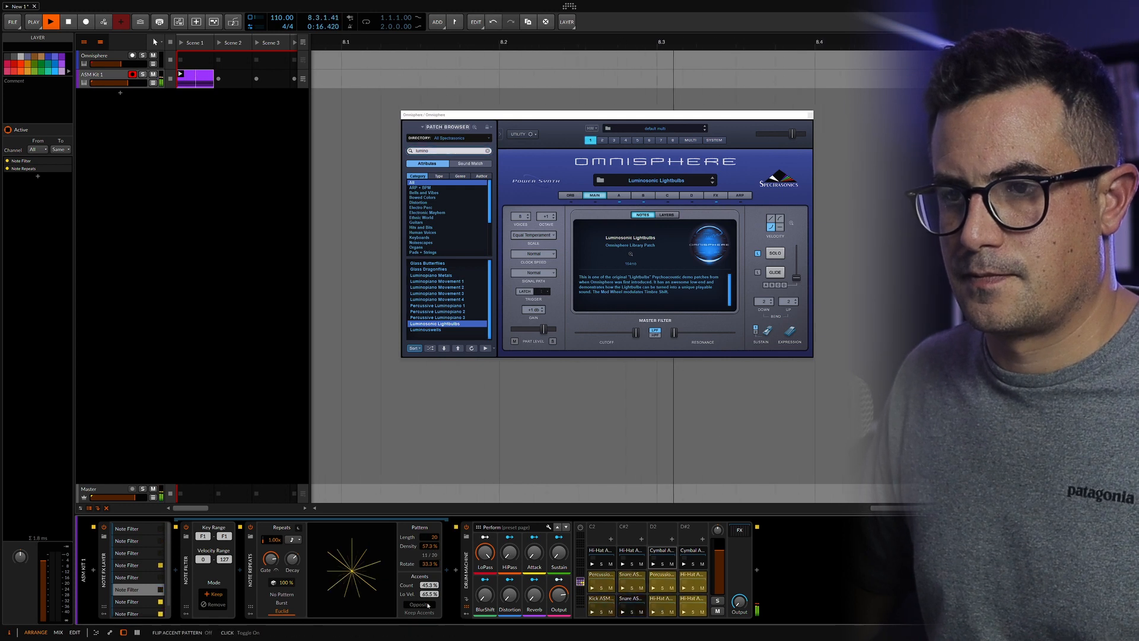
pyautogui.moveTo(429, 594); pyautogui.dragTo(430, 634)
pyautogui.moveTo(429, 594); pyautogui.dragTo(429, 611)
pyautogui.moveTo(429, 585); pyautogui.dragTo(430, 606)
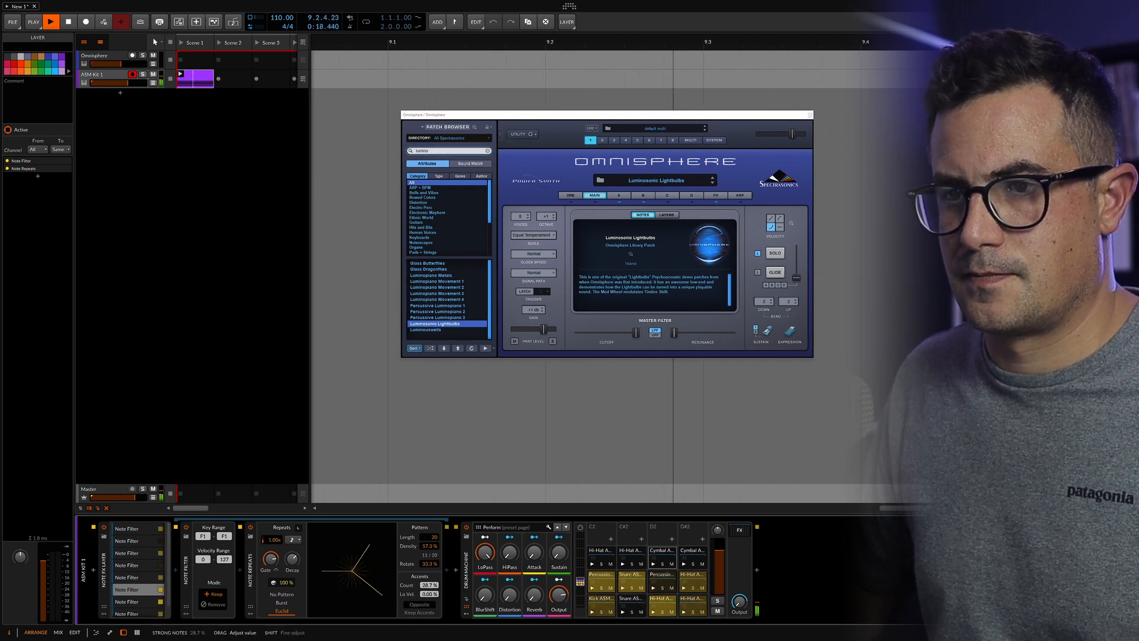
# - Look at the D#1 layer's pattern and raise the pattern rotation of the second layer, C#1
pyautogui.click(133, 565)
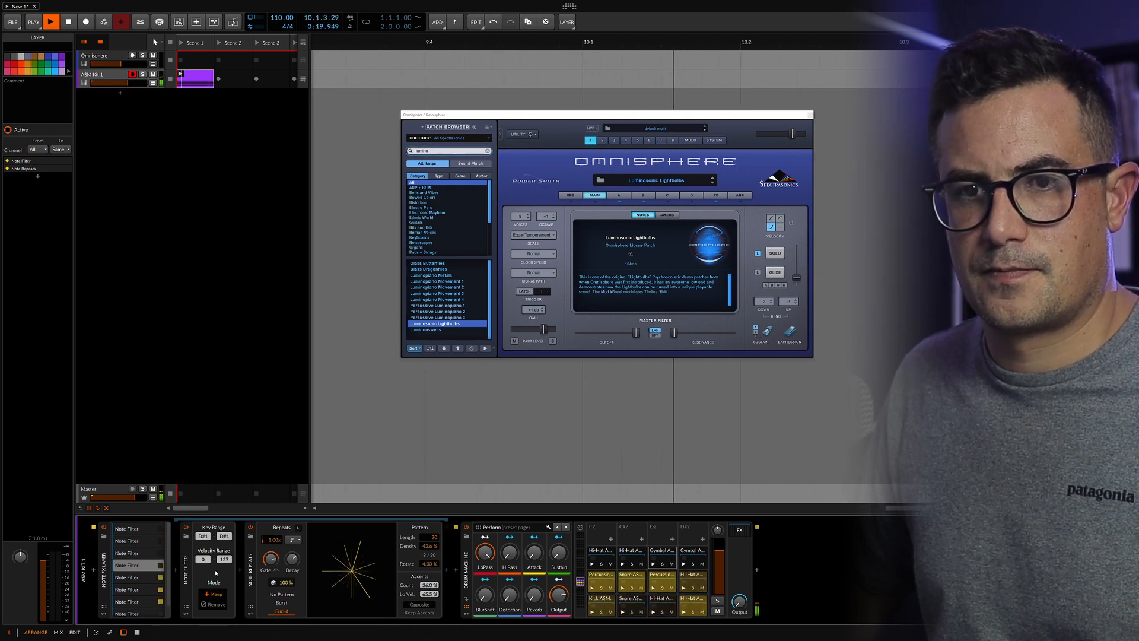
pyautogui.click(139, 541)
pyautogui.moveTo(429, 563); pyautogui.dragTo(429, 521)
# - Adjust the D#1 layer's pattern rotation and set its density to 50.0%
pyautogui.click(133, 565)
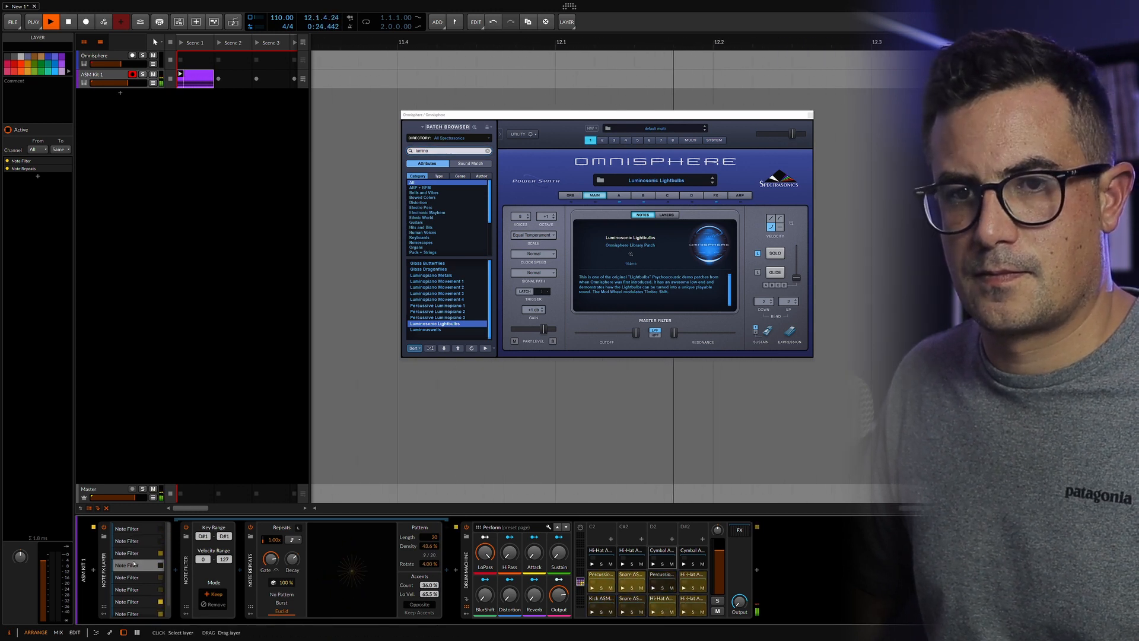
pyautogui.moveTo(429, 564); pyautogui.dragTo(430, 584)
pyautogui.moveTo(429, 546); pyautogui.dragTo(413, 572)
# - Review the patterns of the E1, F1 and D#1 layers and set the F#1 layer's density to 28.6%
pyautogui.click(152, 577)
pyautogui.click(121, 589)
pyautogui.click(144, 602)
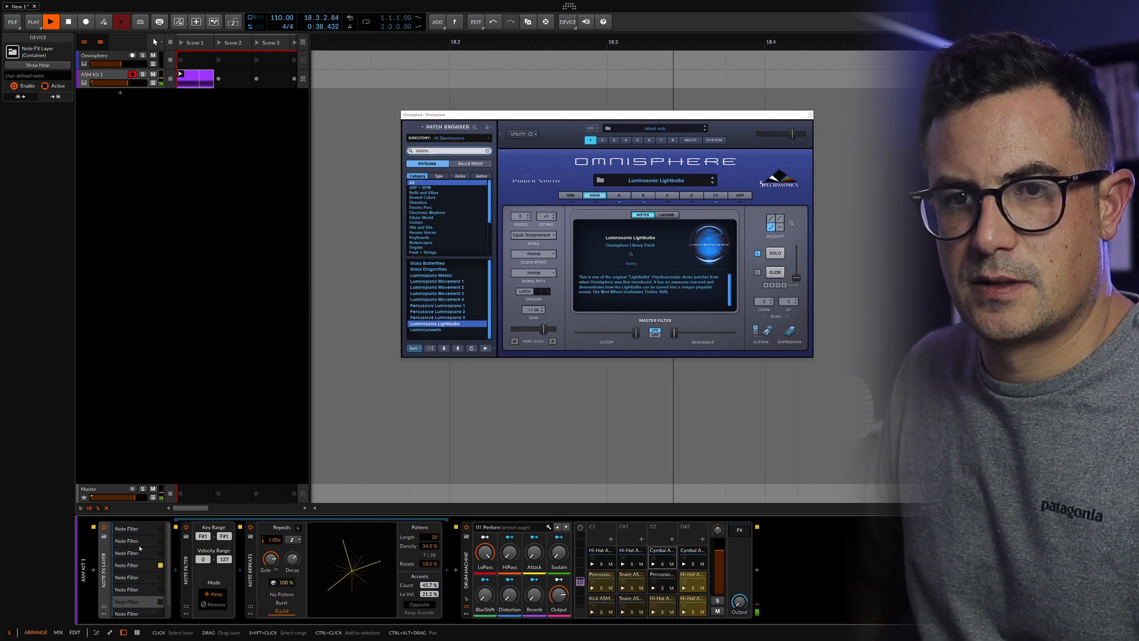
pyautogui.click(141, 565)
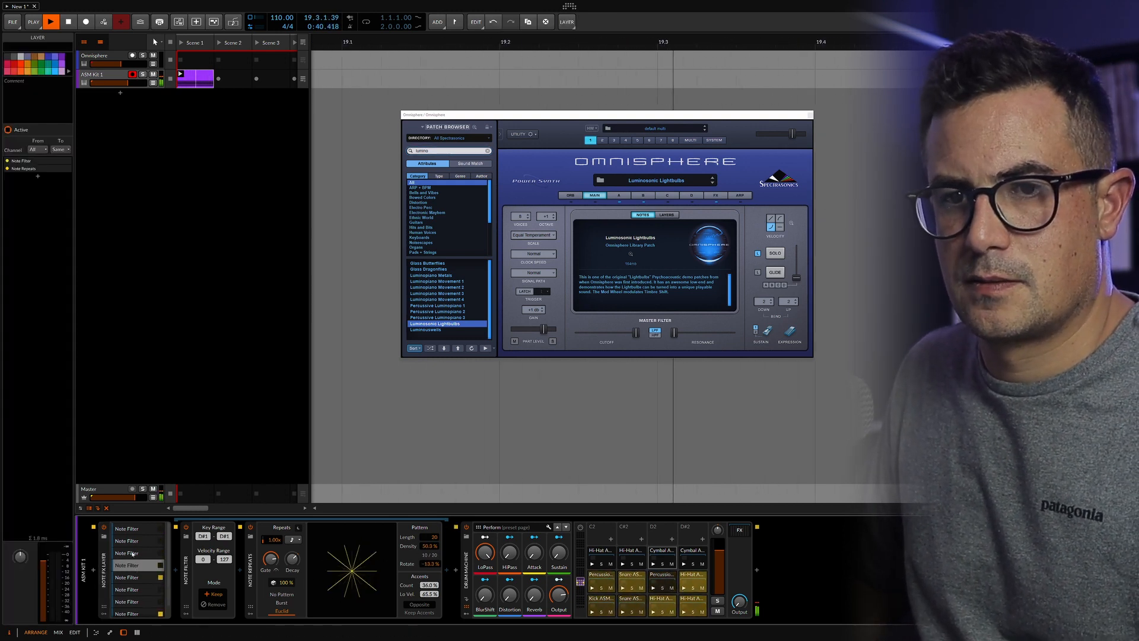
pyautogui.click(133, 601)
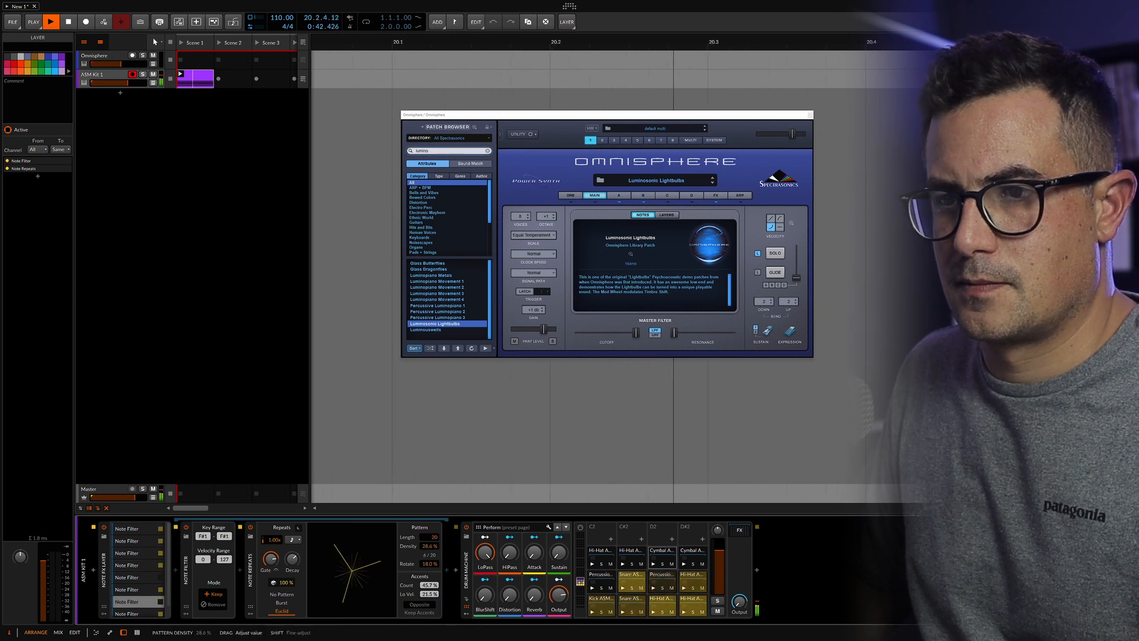
# - Set the G1 layer's pattern rotation to 48.0% and its low velocity to 19.5%
pyautogui.click(152, 612)
pyautogui.moveTo(430, 564); pyautogui.dragTo(430, 547)
pyautogui.moveTo(429, 594); pyautogui.dragTo(429, 596)
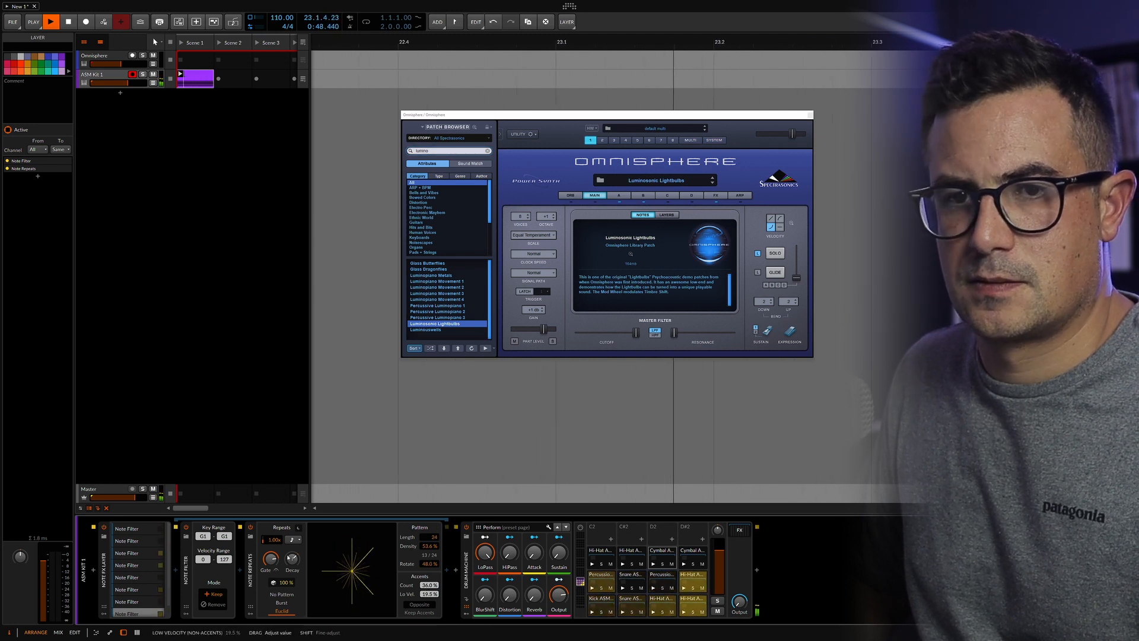
# - Lower the pattern rotation and density of the second layer, C#1
pyautogui.click(121, 542)
pyautogui.moveTo(421, 568); pyautogui.dragTo(421, 616)
pyautogui.moveTo(424, 546); pyautogui.dragTo(423, 556)
# - Set the C1 kick layer's Note Repeats density to 19.6% and stop playback
pyautogui.click(140, 529)
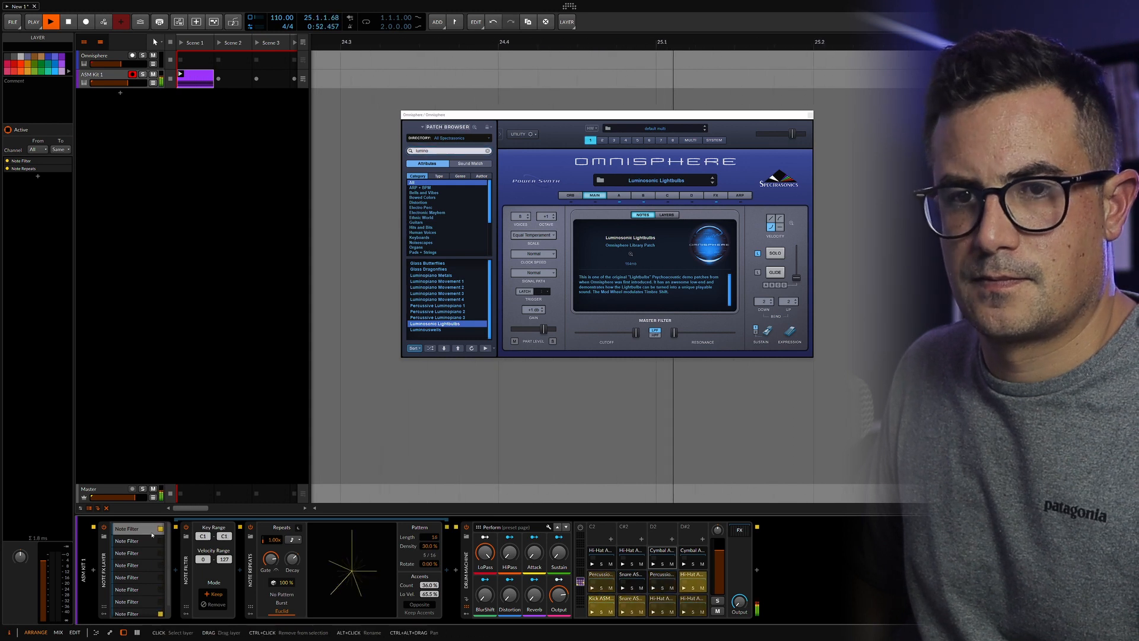
pyautogui.click(104, 549)
pyautogui.moveTo(429, 546); pyautogui.dragTo(428, 552)
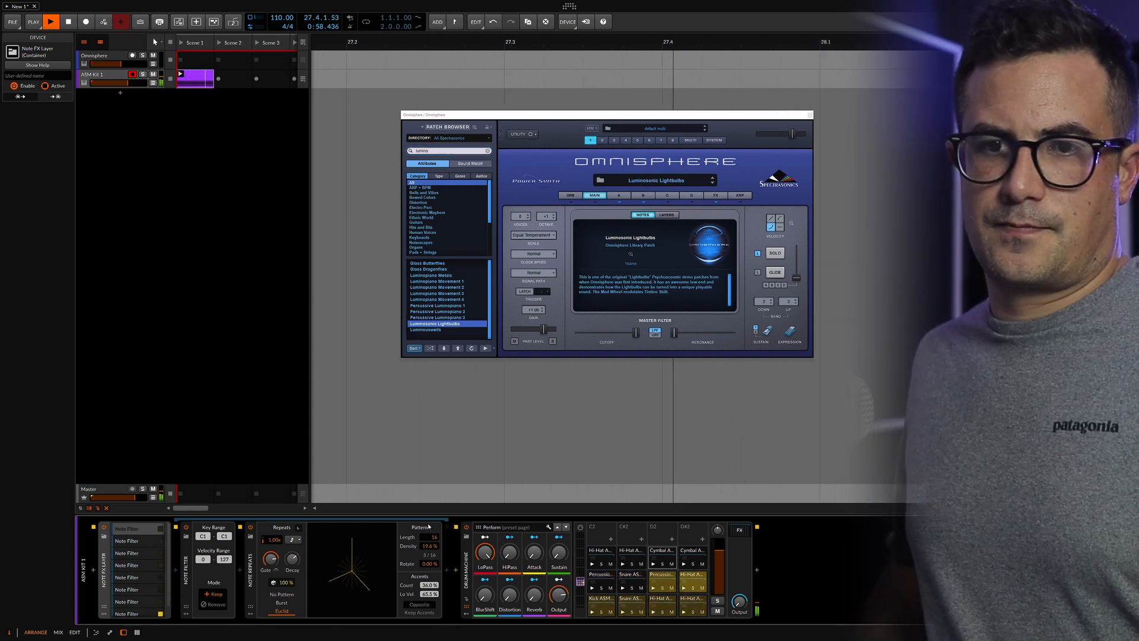
pyautogui.press('space')
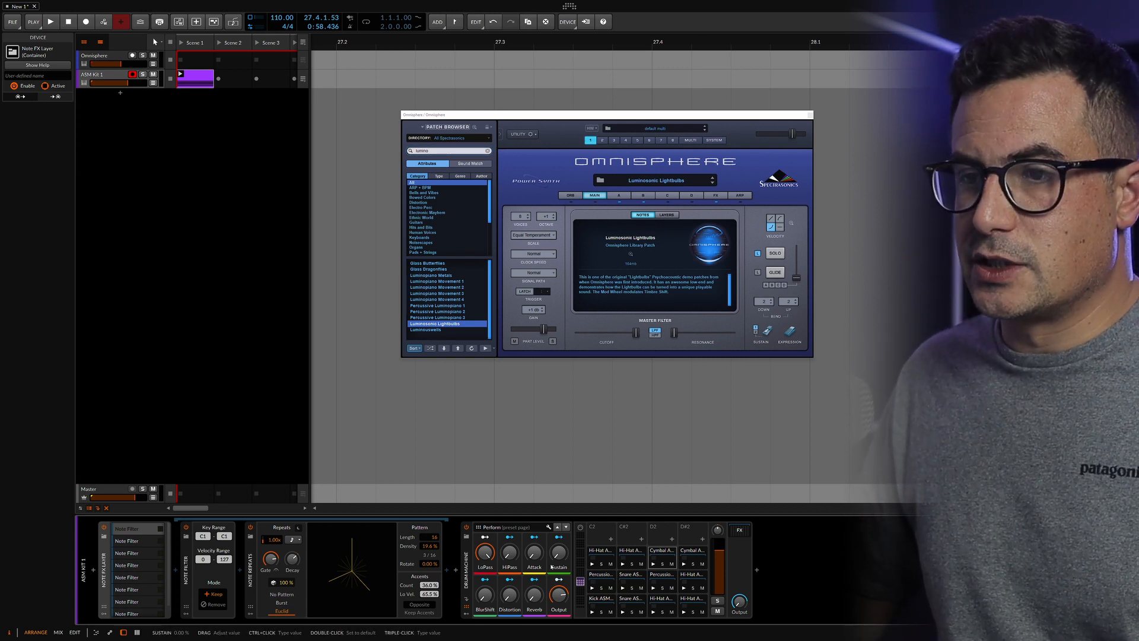
# - Start playback, audition other Drum Machine presets and replace the current kit with EAR Gothenburg Kit 2
pyautogui.press('space')
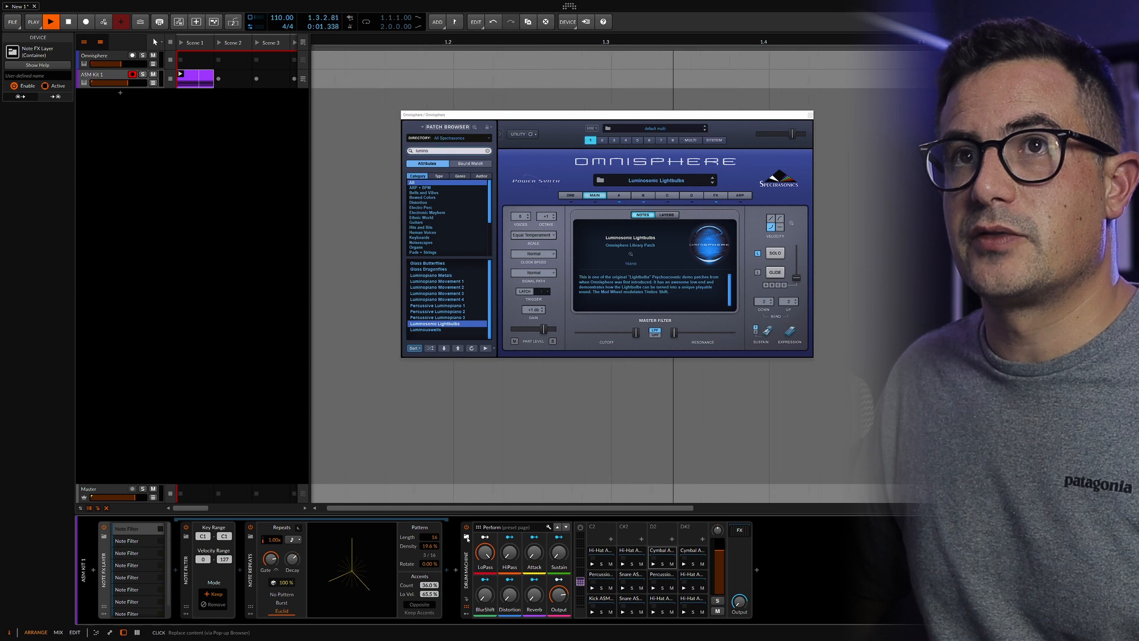
pyautogui.click(466, 538)
pyautogui.click(624, 394)
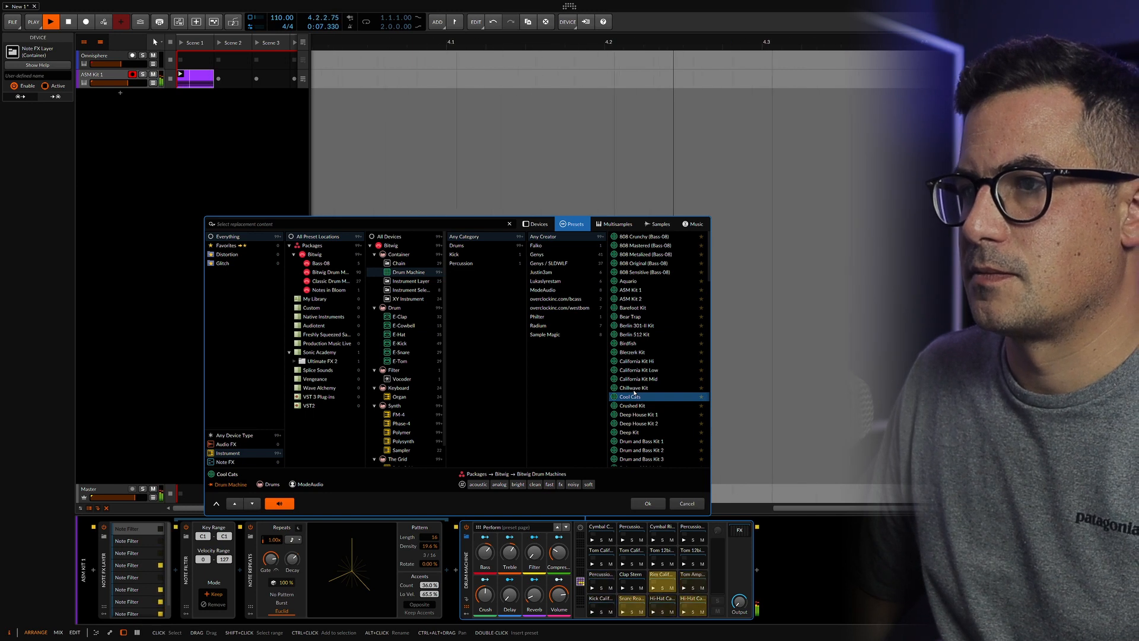
pyautogui.press('Up')
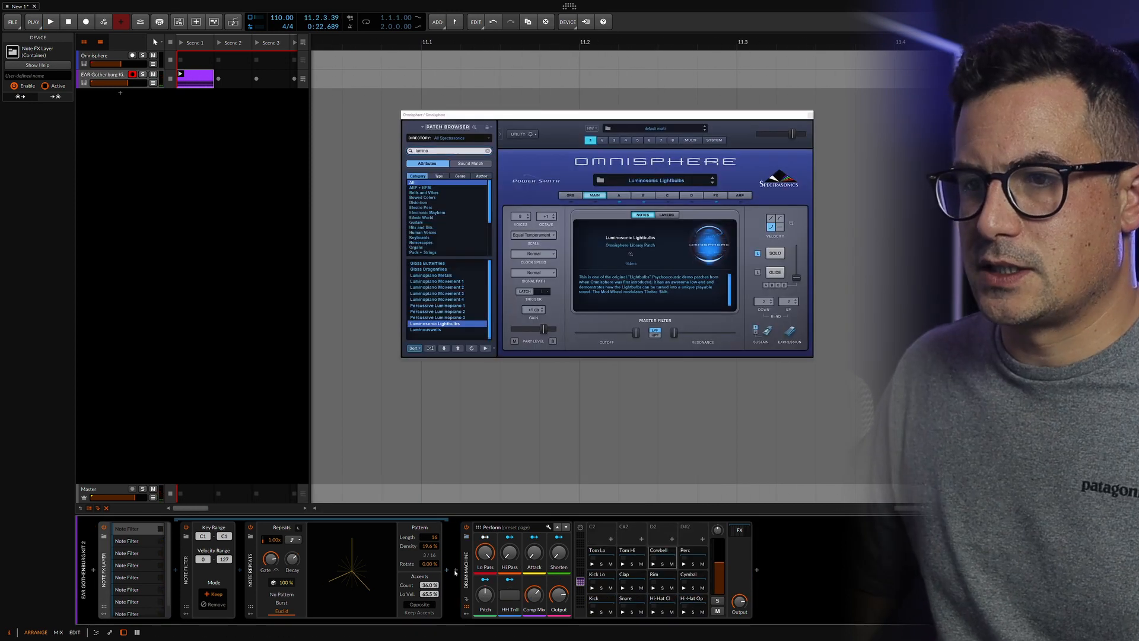
# - Insert the Battery 4 instrument between the Note FX Layer and the Drum Machine
pyautogui.click(455, 570)
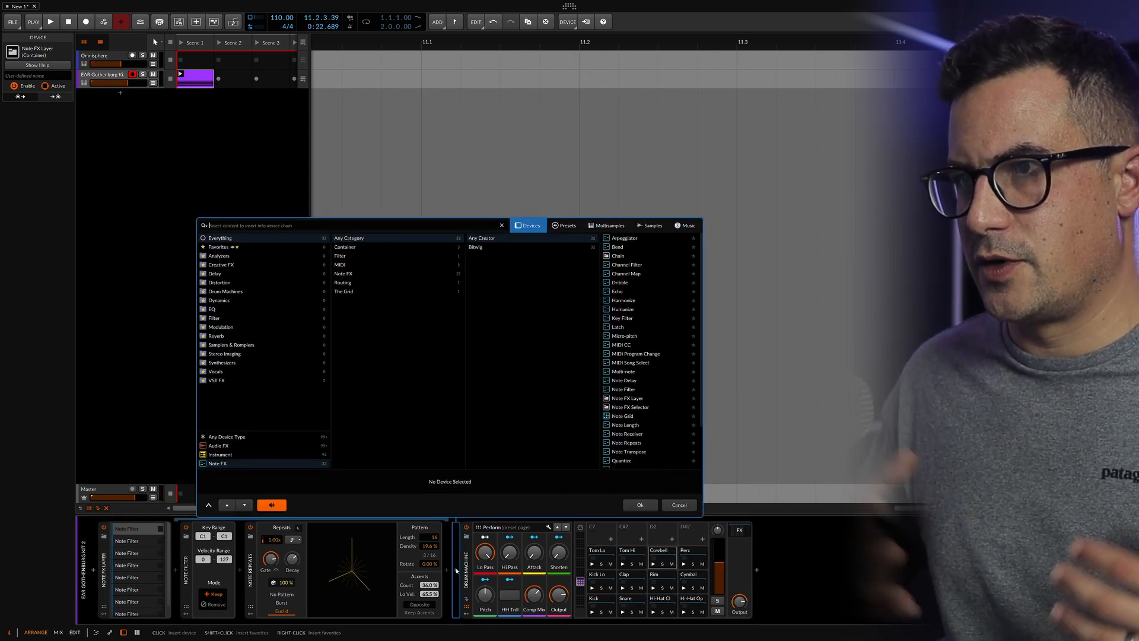
pyautogui.write('BATT')
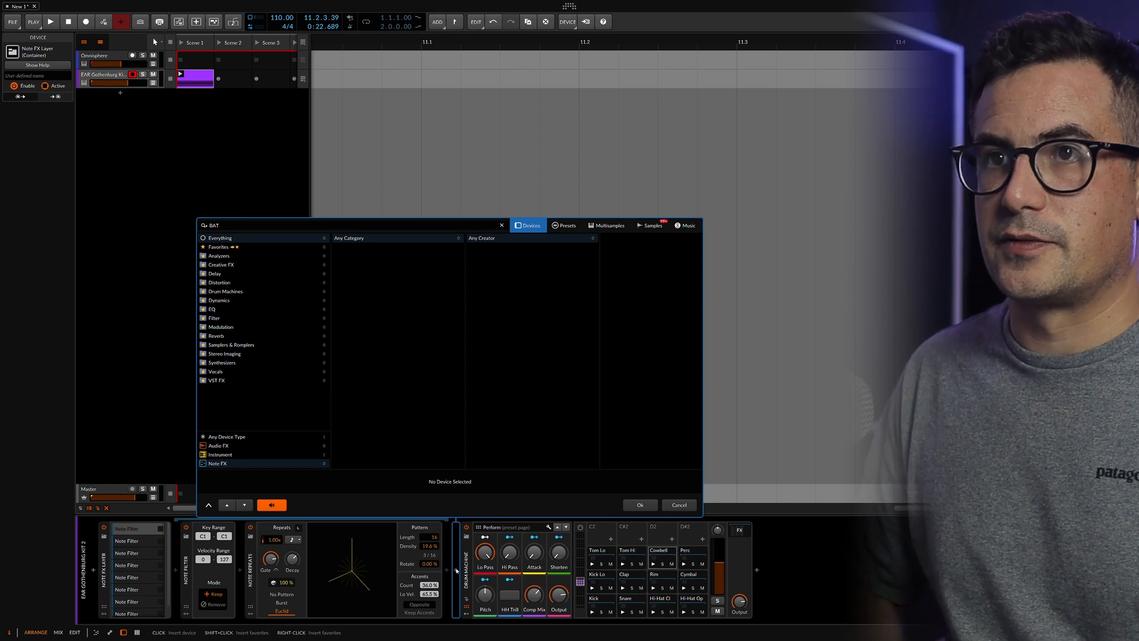
pyautogui.press('BackSpace')
pyautogui.press('BackSpace')
pyautogui.press('BackSpace')
pyautogui.click(237, 453)
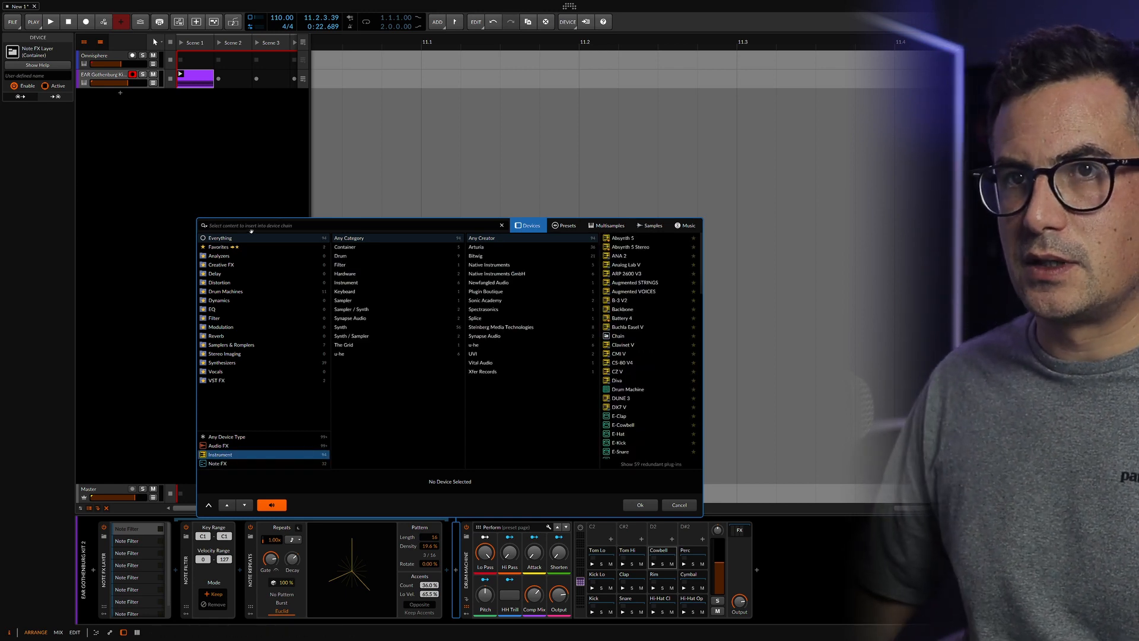
pyautogui.click(229, 224)
pyautogui.write('BATT')
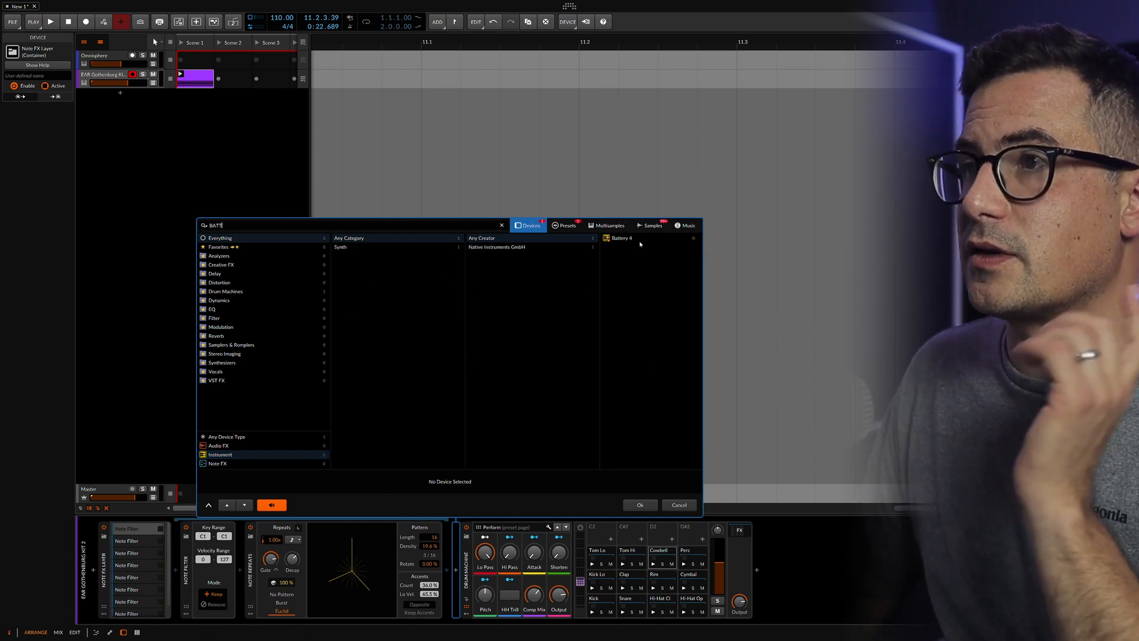
pyautogui.click(640, 241)
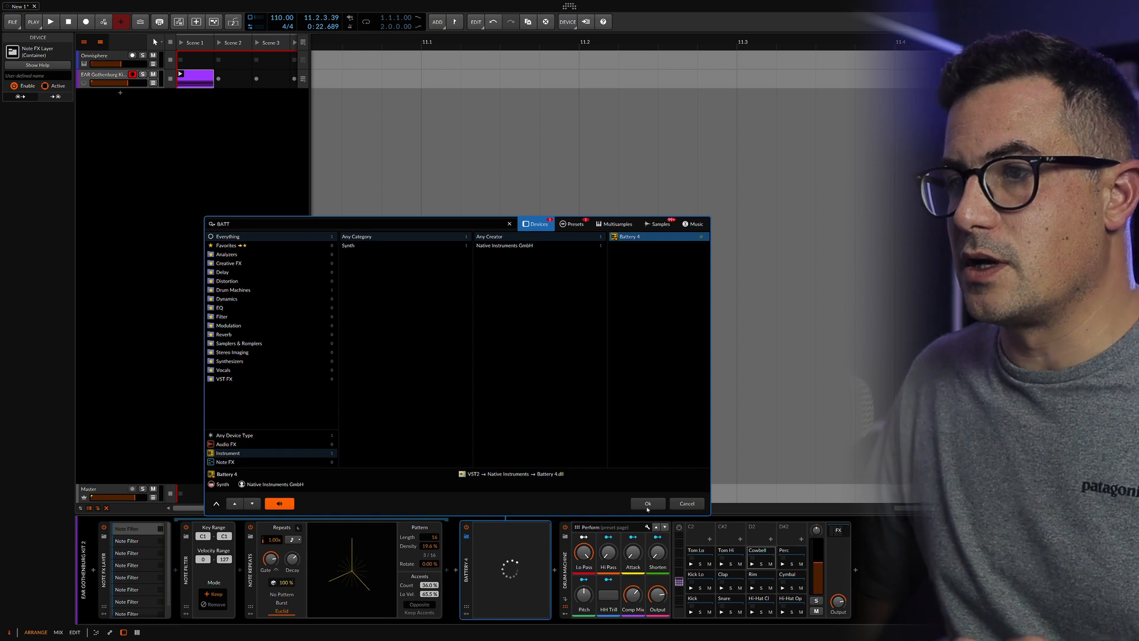
pyautogui.click(647, 506)
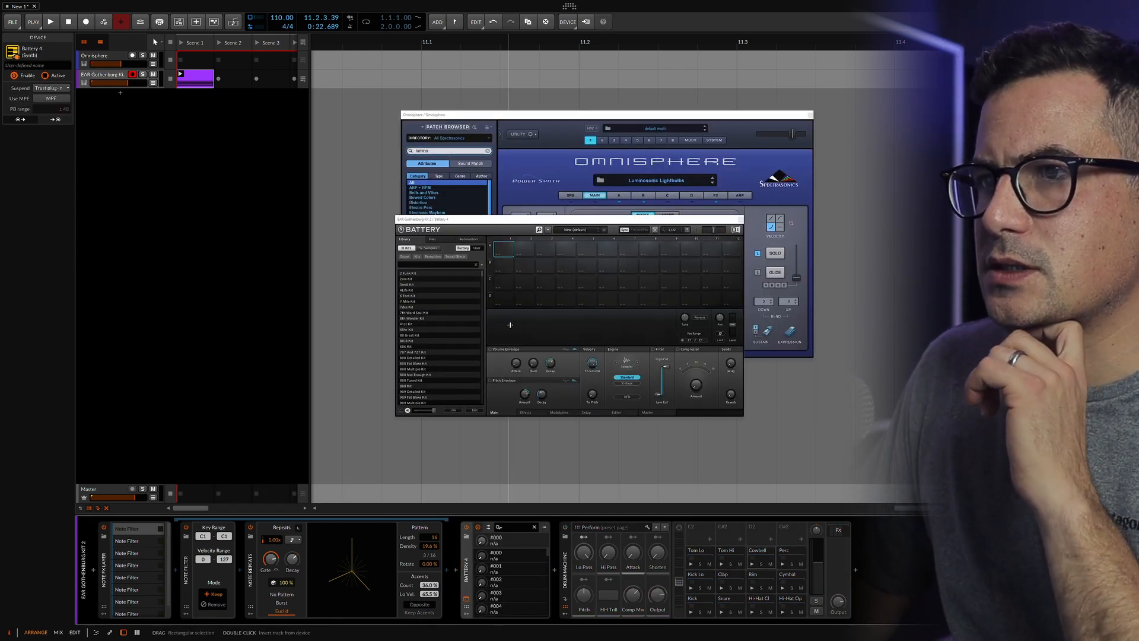
# - Load one of the 808 kits into Battery and play the generated pattern through it
pyautogui.click(505, 250)
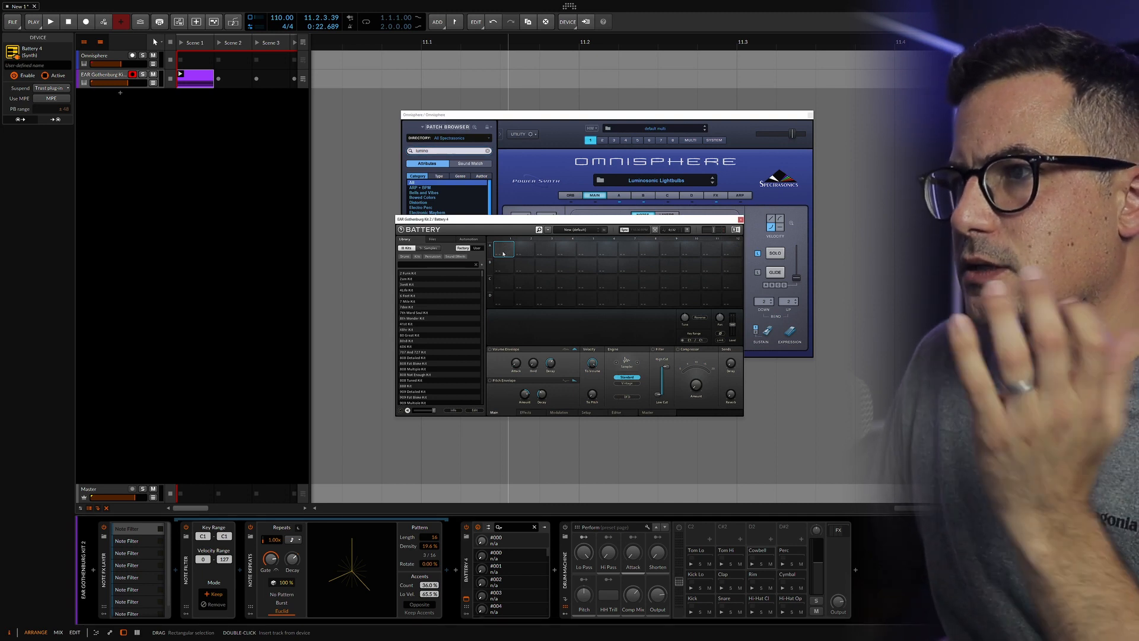
pyautogui.doubleClick(418, 363)
pyautogui.press('space')
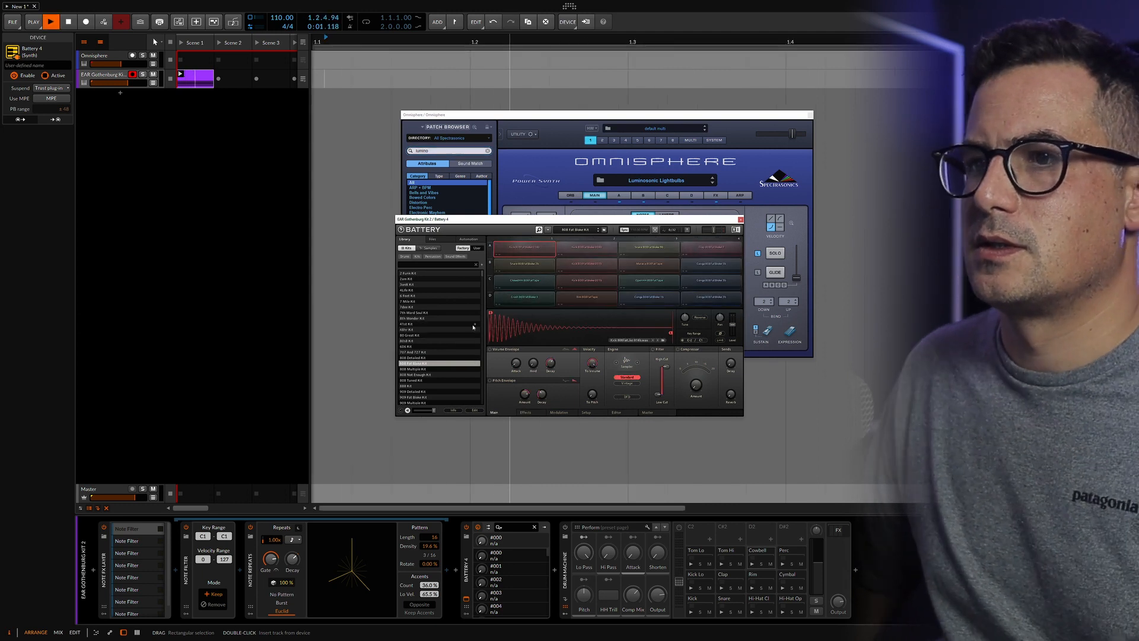
pyautogui.press('space')
pyautogui.press('space')
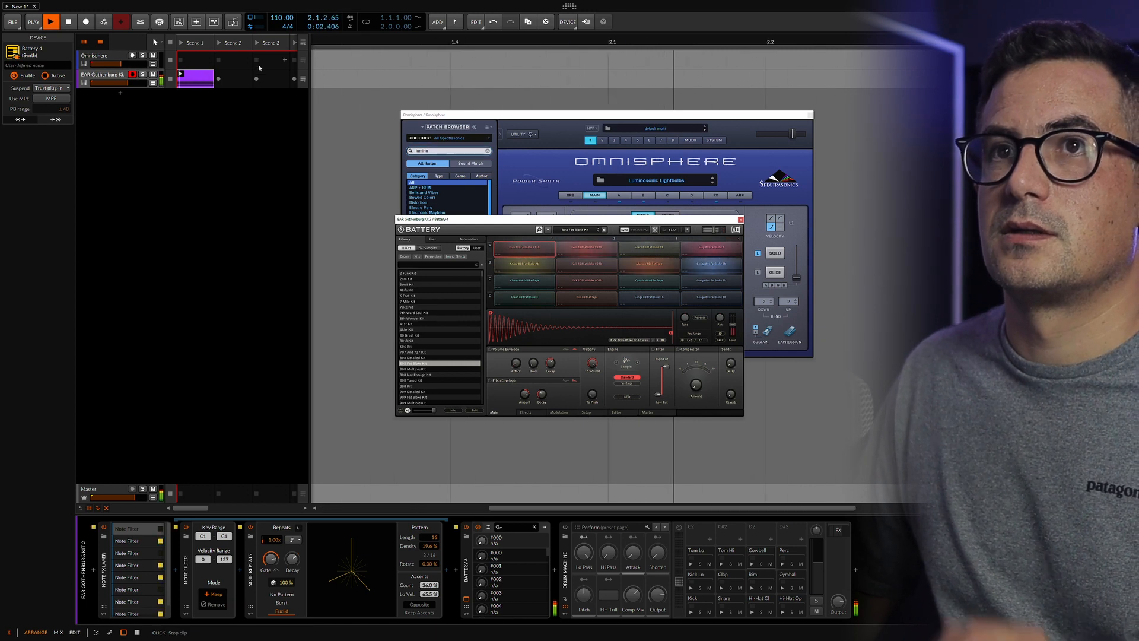
# - Audition other Battery kits during playback, loading two whose names start with "Abs"
pyautogui.scroll(-2, 439, 381)
pyautogui.scroll(-4, 439, 381)
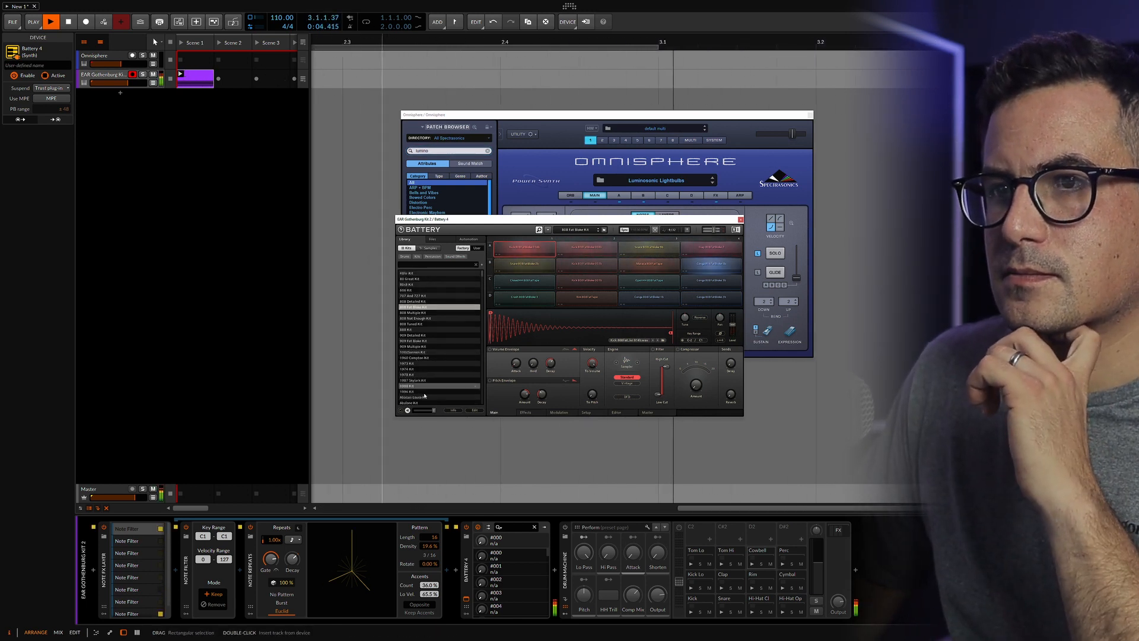
pyautogui.doubleClick(474, 391)
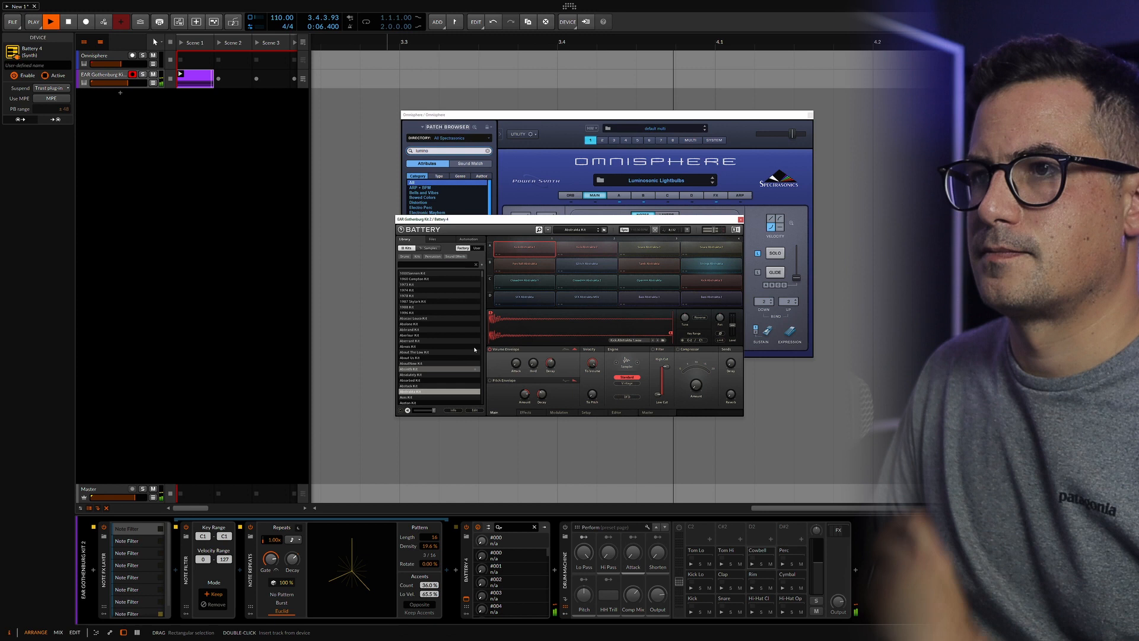
pyautogui.click(403, 381)
pyautogui.doubleClick(403, 381)
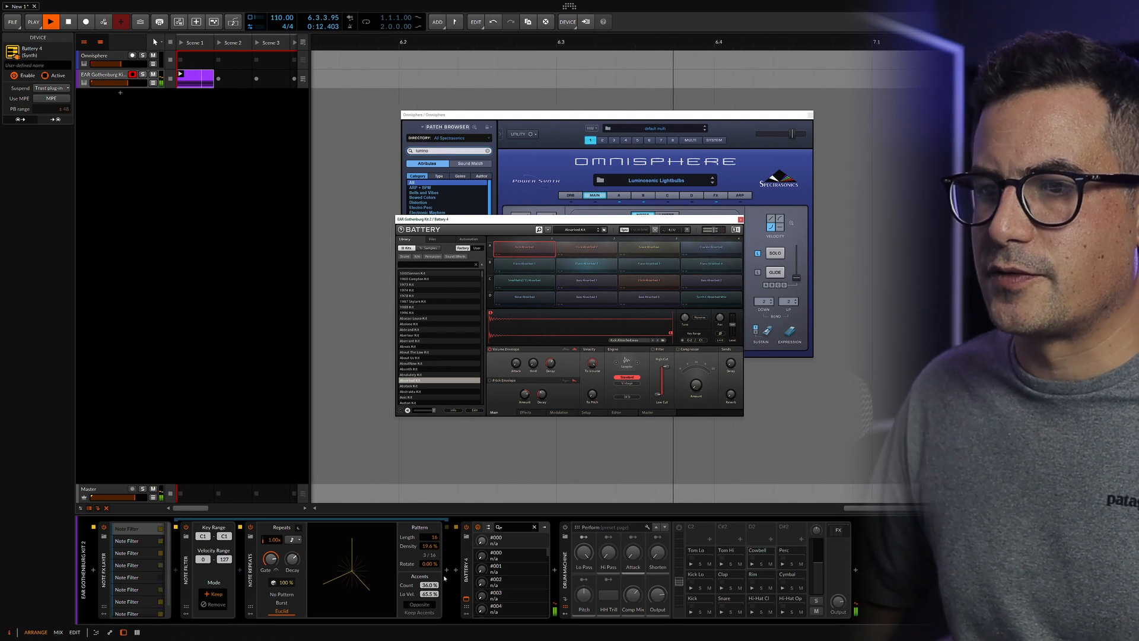
# - Insert the Delay+ effect directly after Battery 4 in the device chain
pyautogui.click(554, 571)
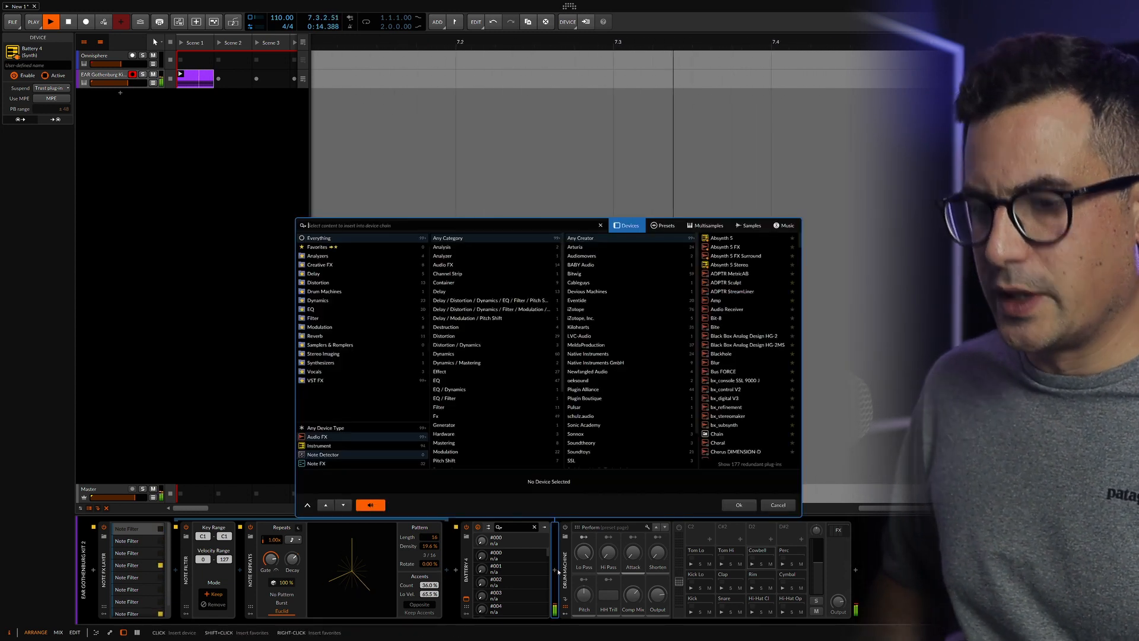
pyautogui.write('DELAY+')
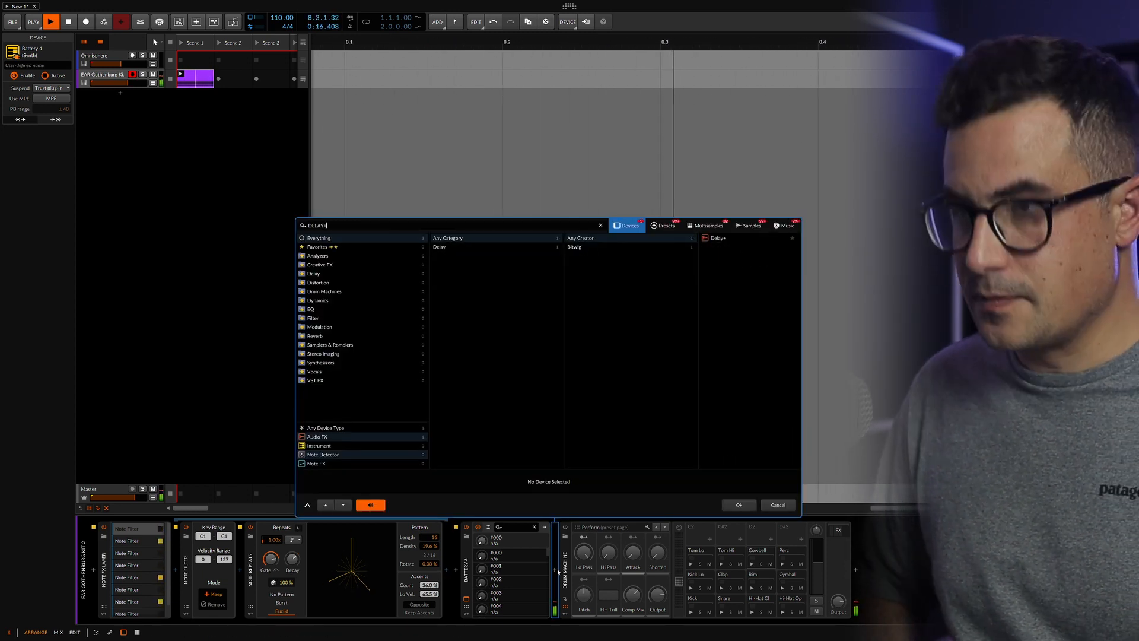
pyautogui.click(723, 241)
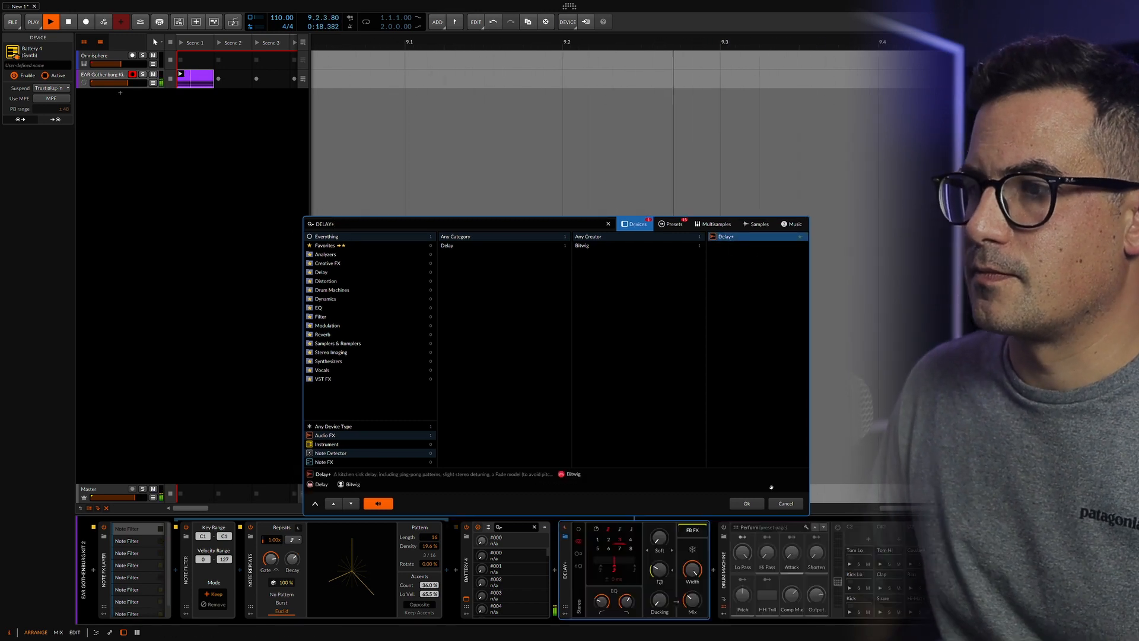
pyautogui.click(743, 504)
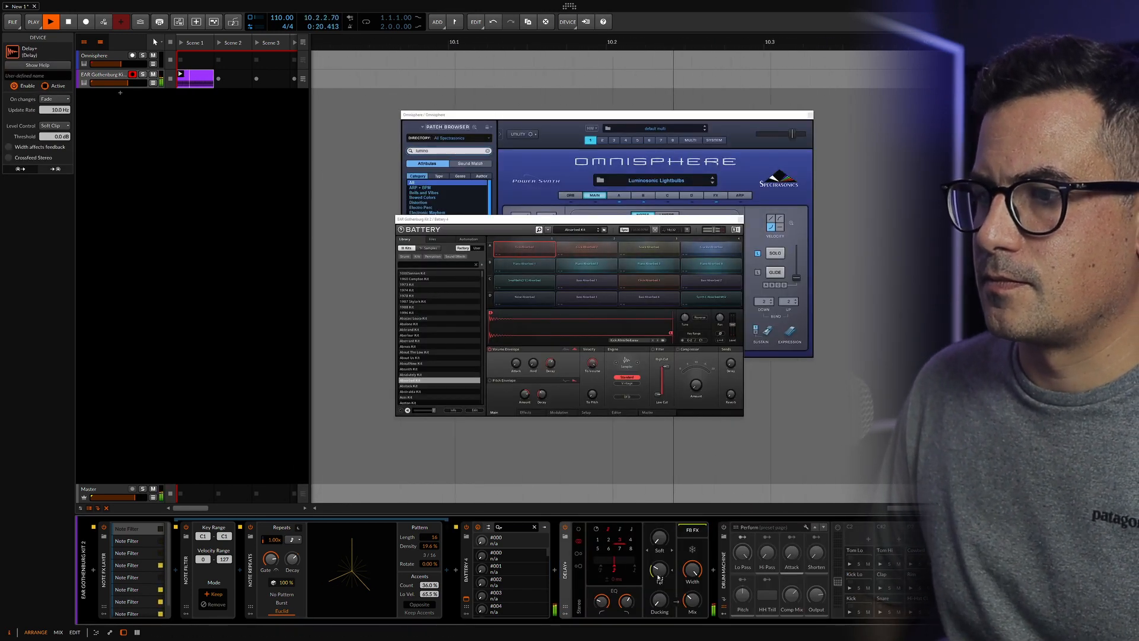
# - Switch Delay+ to Ping R, adjust its mix and set the blur amount to about 56.3%
pyautogui.moveTo(692, 600); pyautogui.dragTo(692, 574)
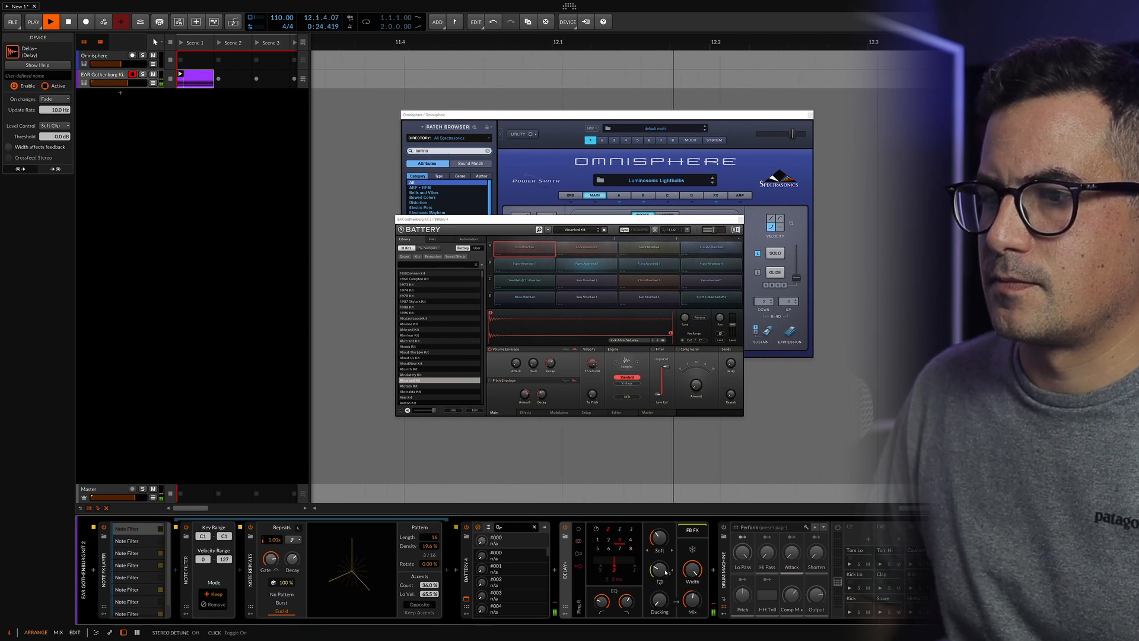
pyautogui.moveTo(669, 540); pyautogui.dragTo(669, 523)
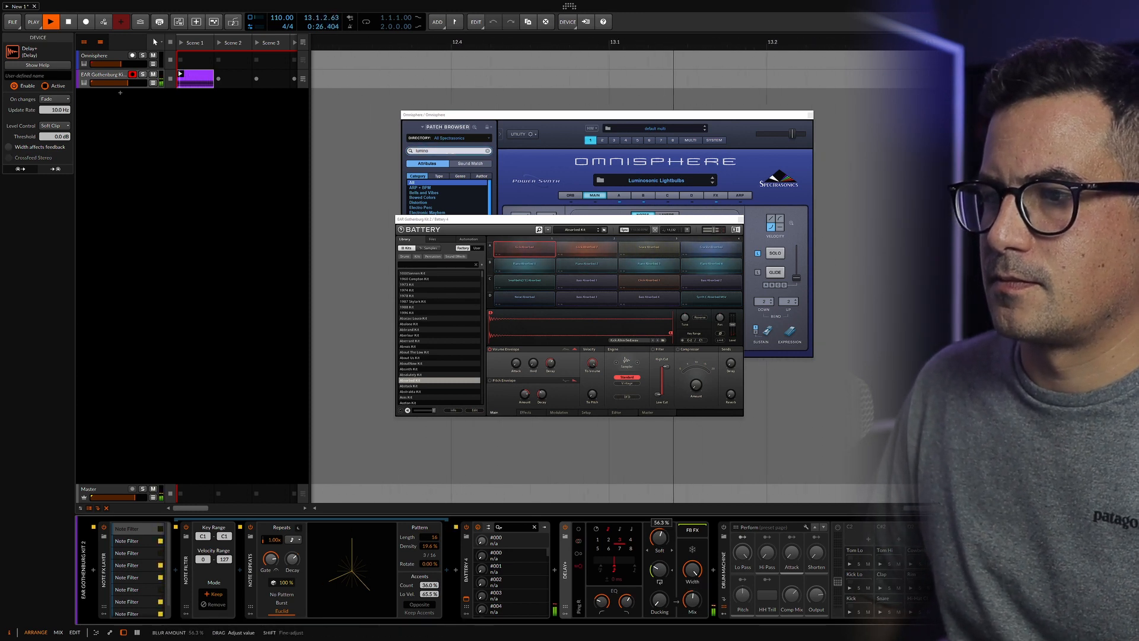
pyautogui.moveTo(702, 616); pyautogui.dragTo(702, 616)
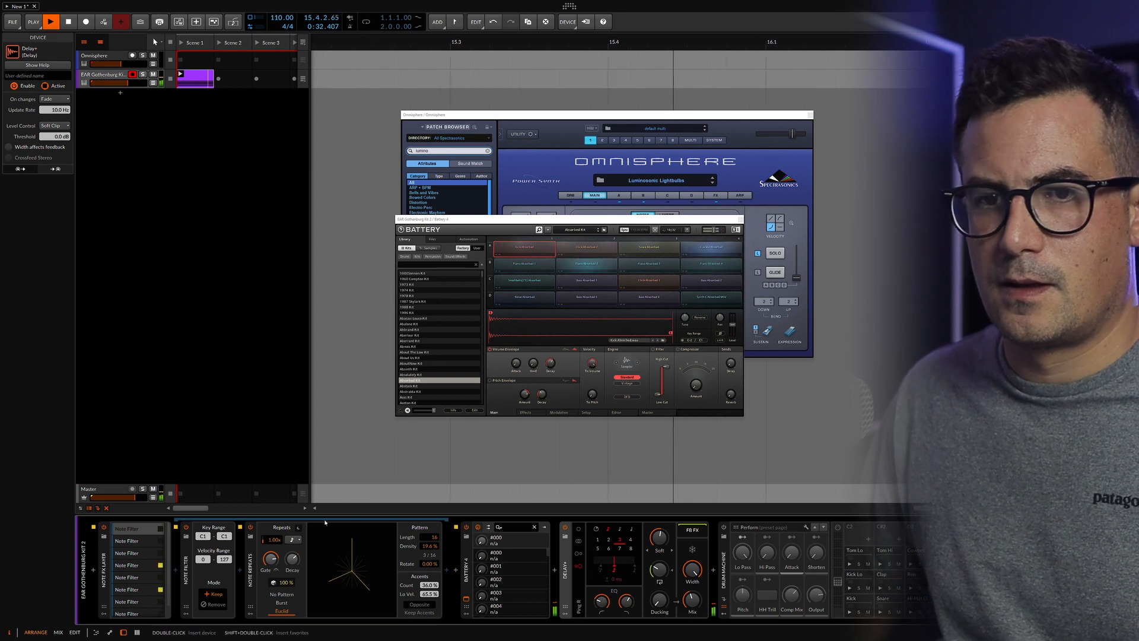
# - Stop playback and select the first Note Filter layer, C1
pyautogui.press('space')
pyautogui.click(131, 542)
pyautogui.click(124, 529)
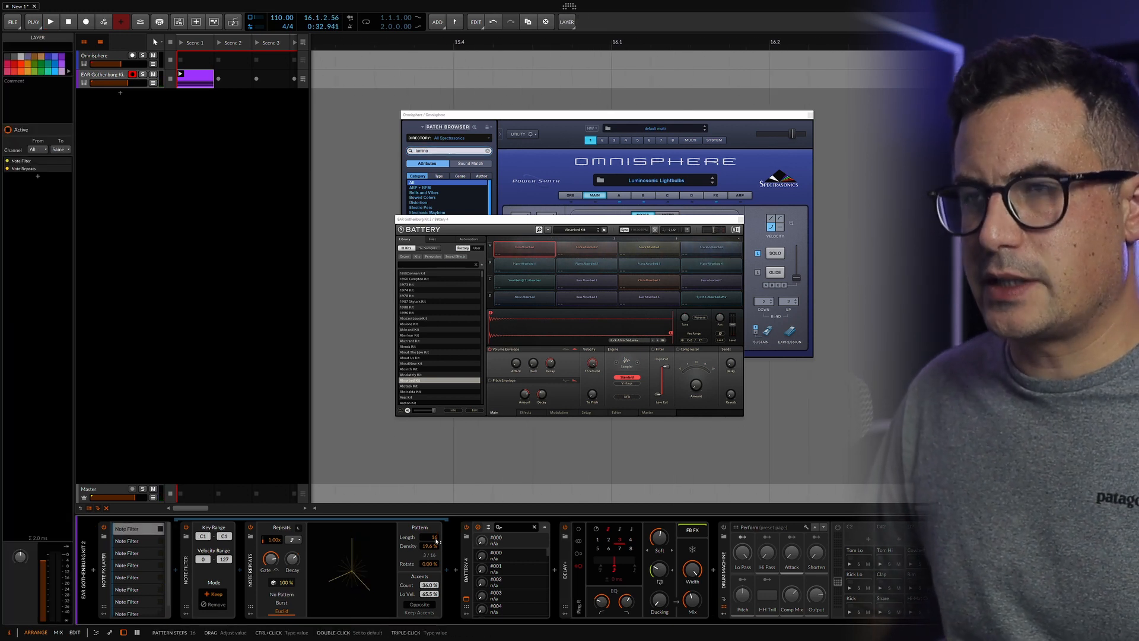
# - Open the purple launcher clip and extend all its one-bar notes to two bars, undoing an attempted duplication
pyautogui.click(206, 77)
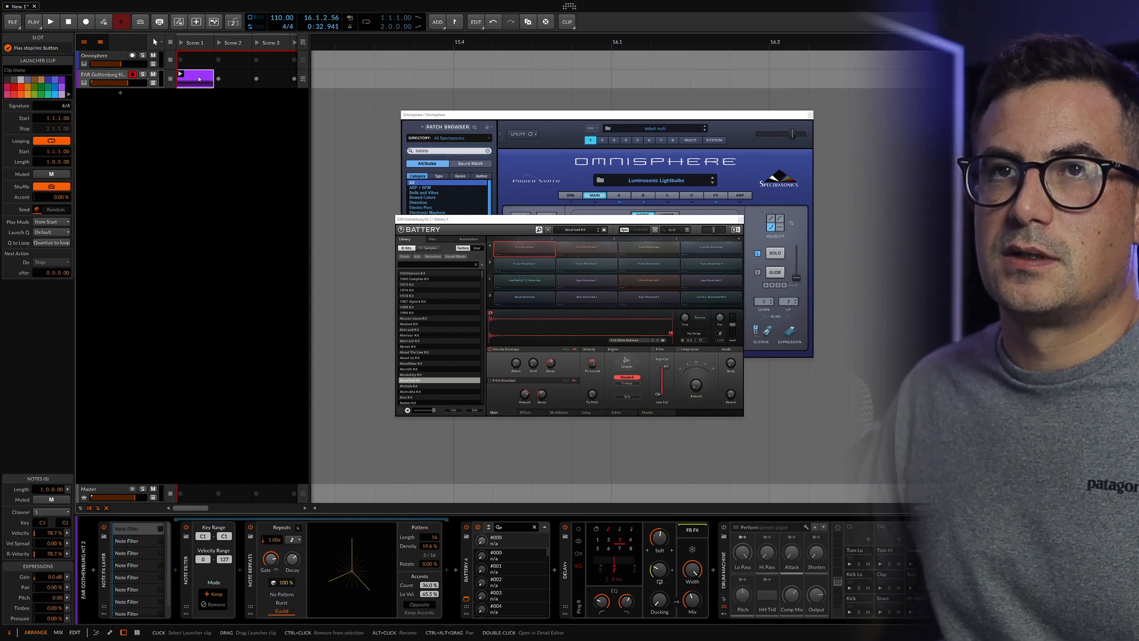
pyautogui.doubleClick(199, 79)
pyautogui.moveTo(232, 432); pyautogui.dragTo(232, 501)
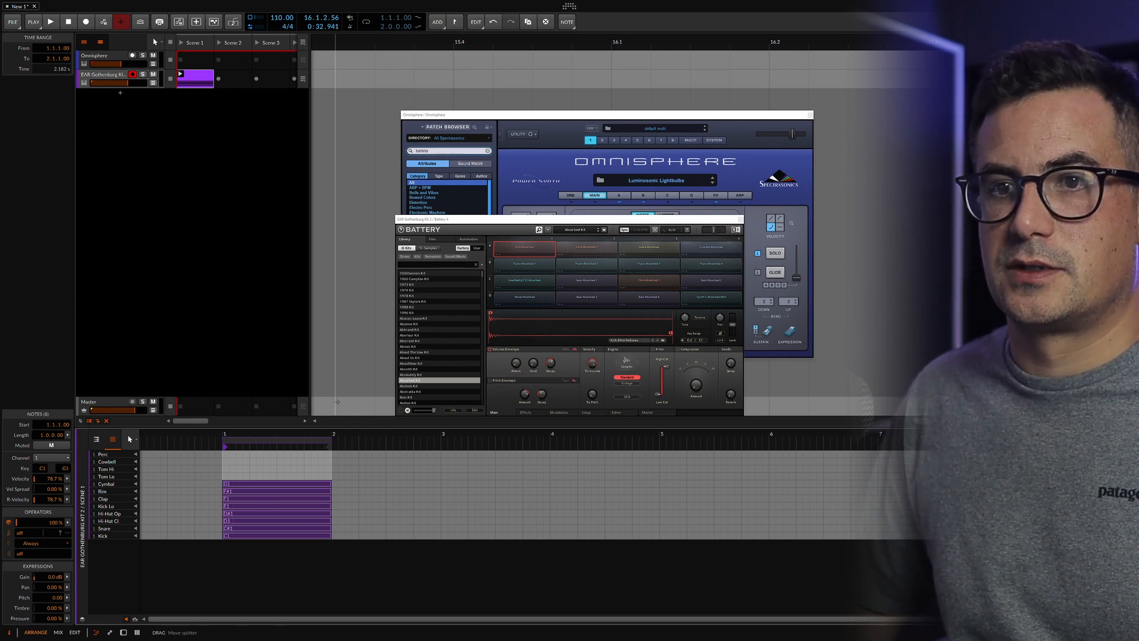
pyautogui.hotkey('ctrl', 'd')
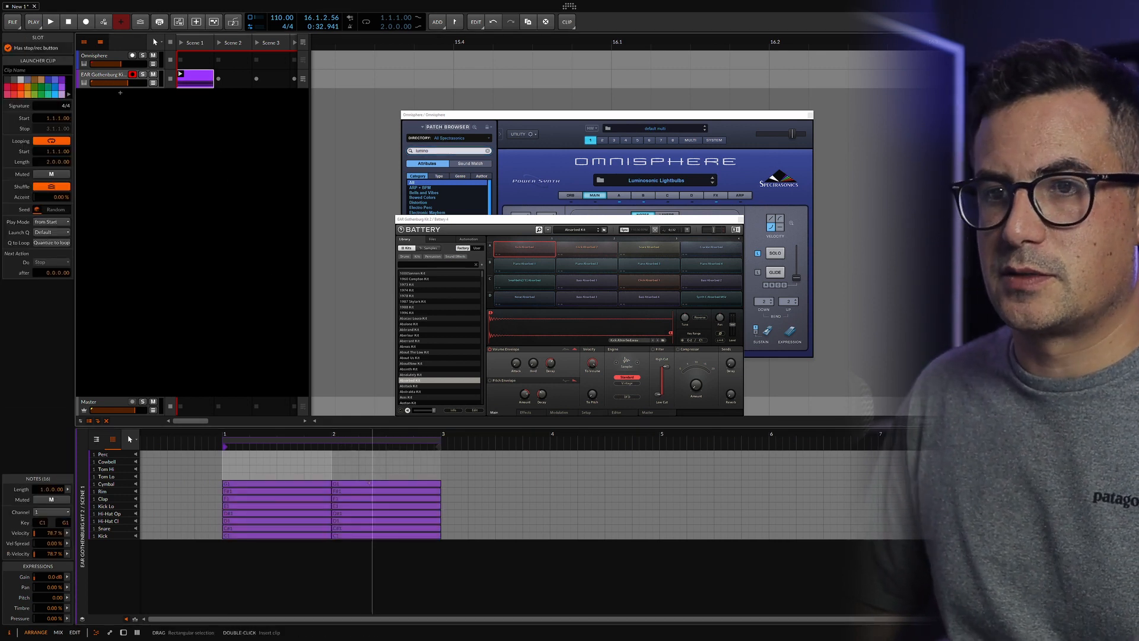
pyautogui.hotkey('ctrl', 'z')
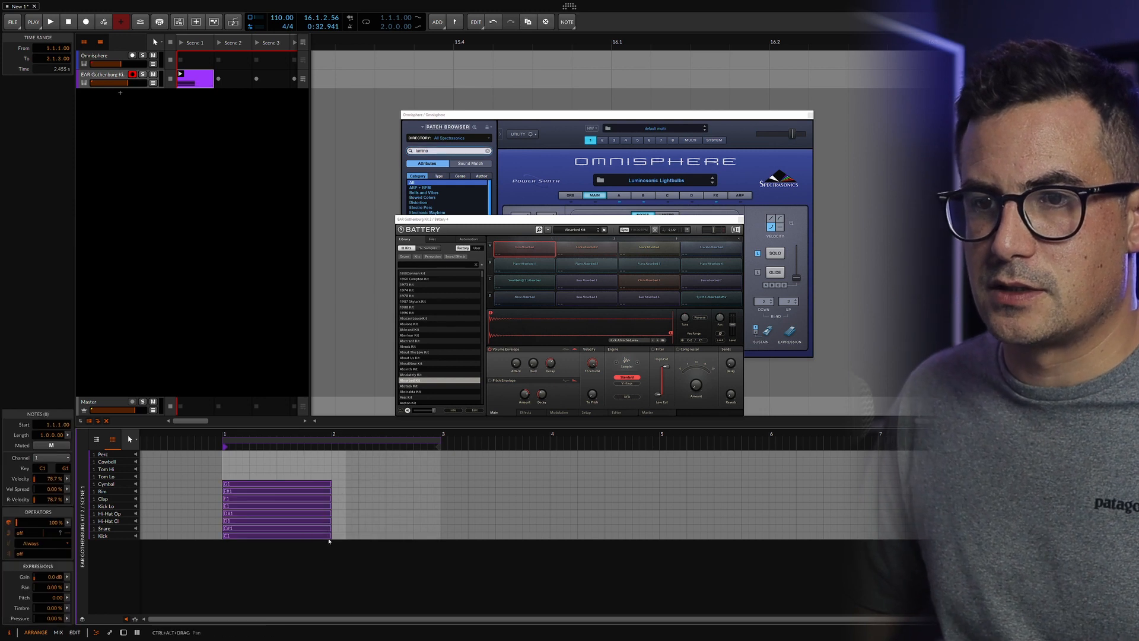
pyautogui.moveTo(330, 536); pyautogui.dragTo(445, 536)
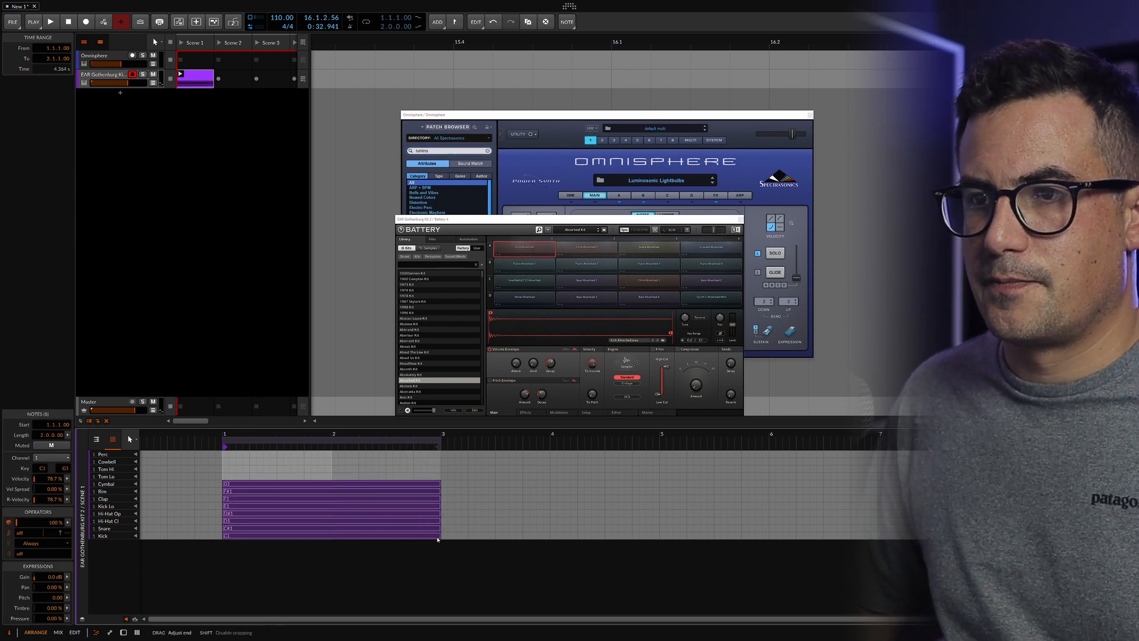
# - Return to the device chain and display the F1 layer's Note Repeats with playback running
pyautogui.click(303, 242)
pyautogui.press('d')
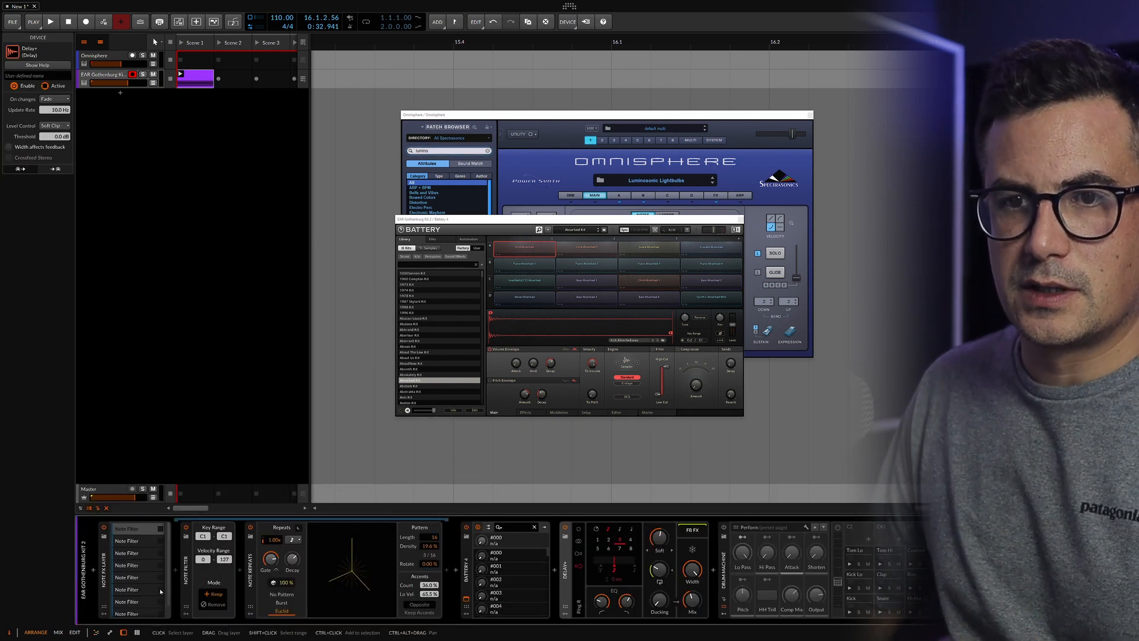
pyautogui.click(142, 525)
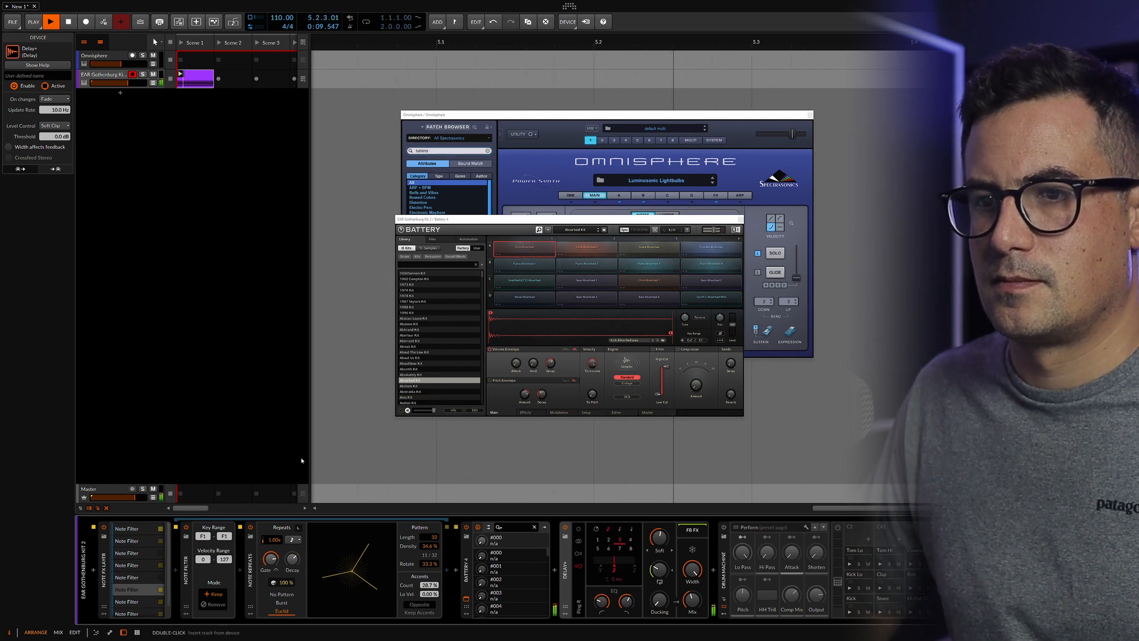
# - Audition several more Battery kits during playback, finishing with one whose name starts with "Ad"
pyautogui.doubleClick(417, 392)
pyautogui.scroll(-1, 417, 394)
pyautogui.doubleClick(419, 392)
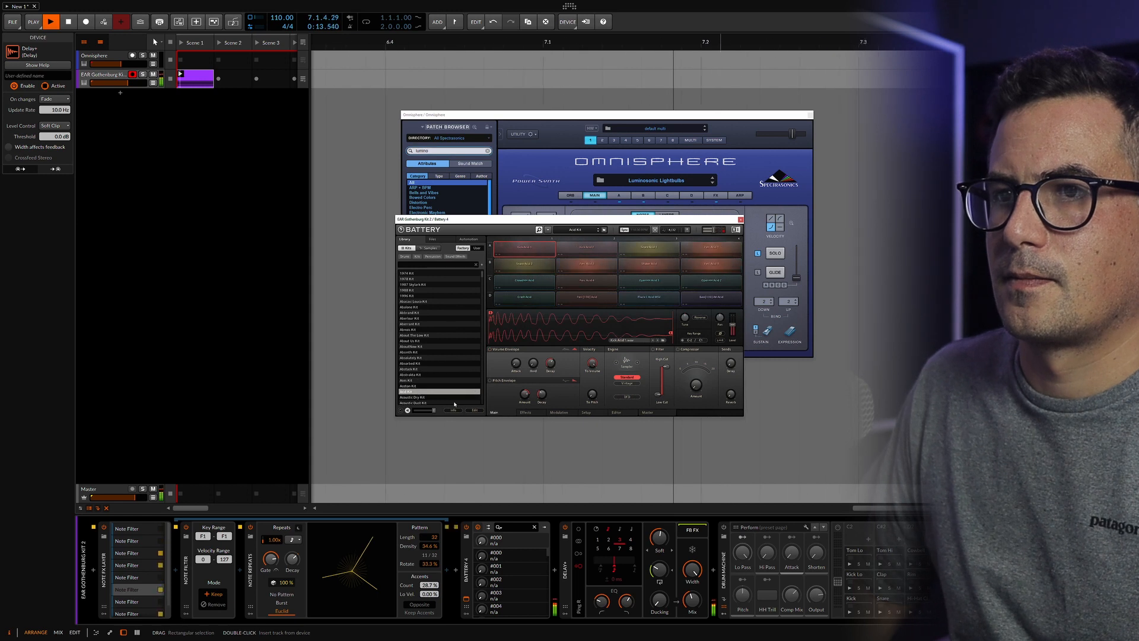
pyautogui.scroll(-1, 421, 372)
pyautogui.doubleClick(420, 369)
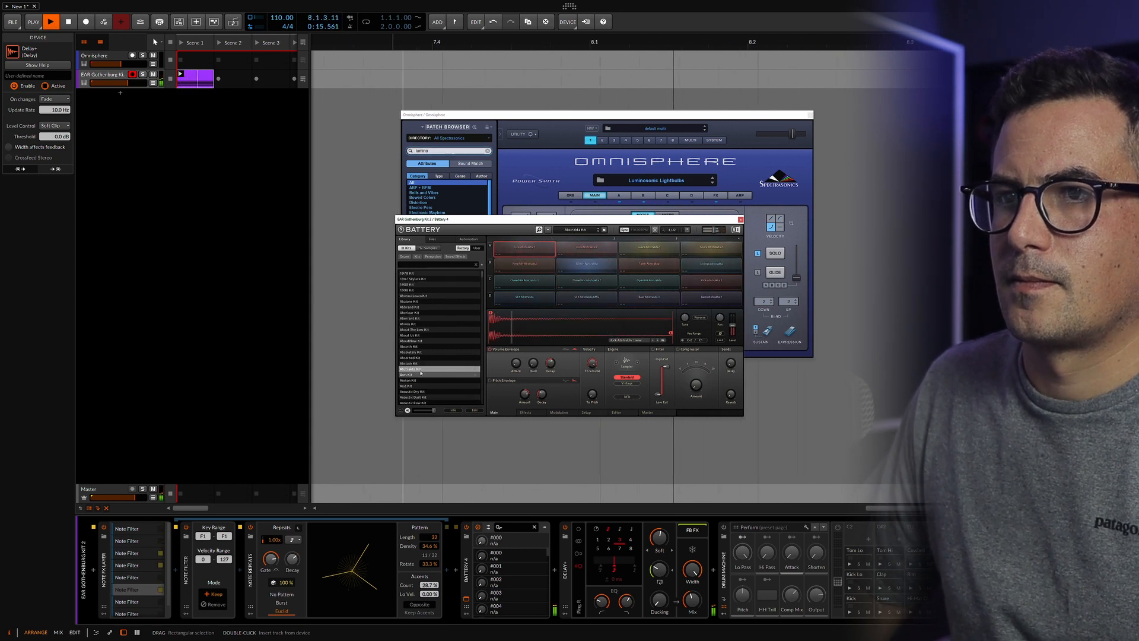
pyautogui.scroll(-1, 424, 383)
pyautogui.doubleClick(428, 397)
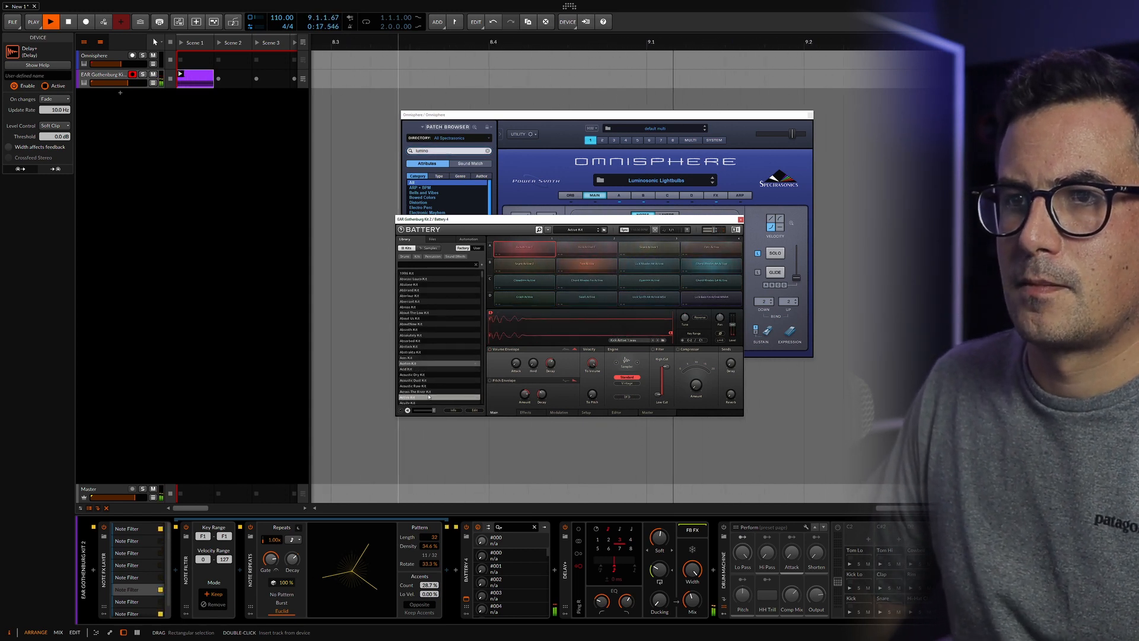
pyautogui.scroll(-1, 429, 396)
pyautogui.doubleClick(428, 396)
pyautogui.scroll(-1, 428, 391)
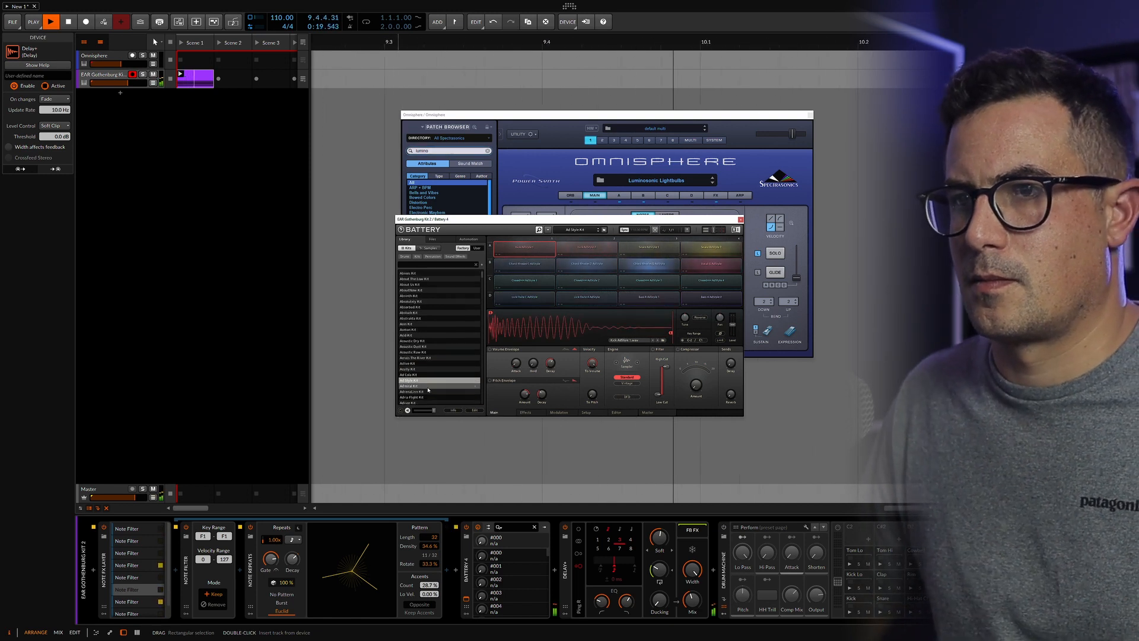
pyautogui.scroll(-4, 429, 390)
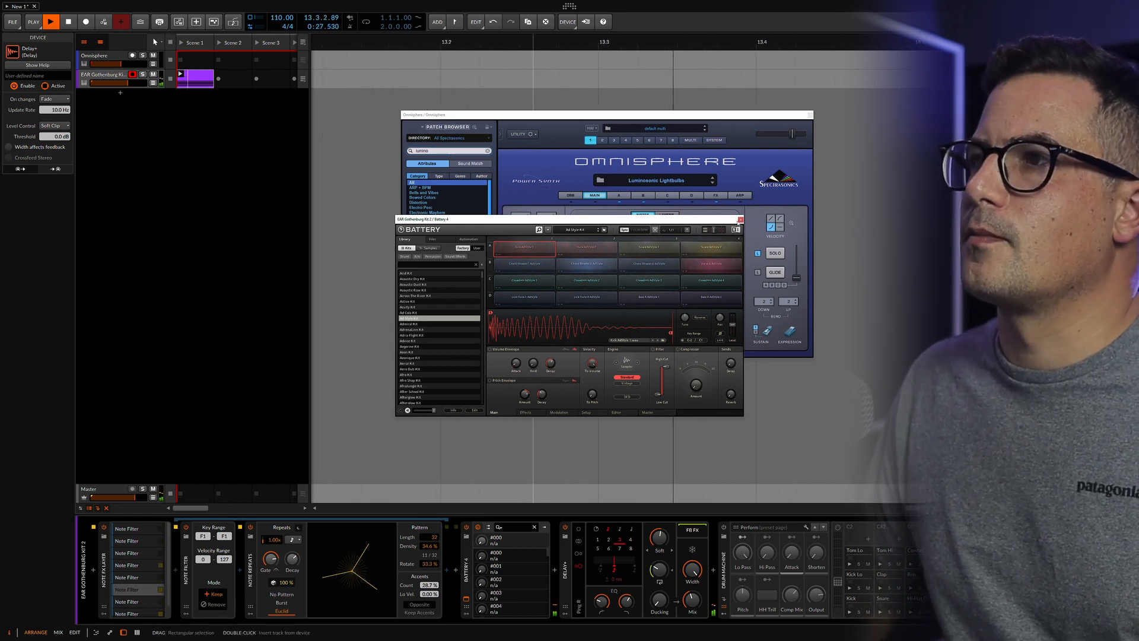
# - Close the Battery 4 window, stop playback and expand the remote controls section of the Note FX Layer
pyautogui.click(741, 219)
pyautogui.press('space')
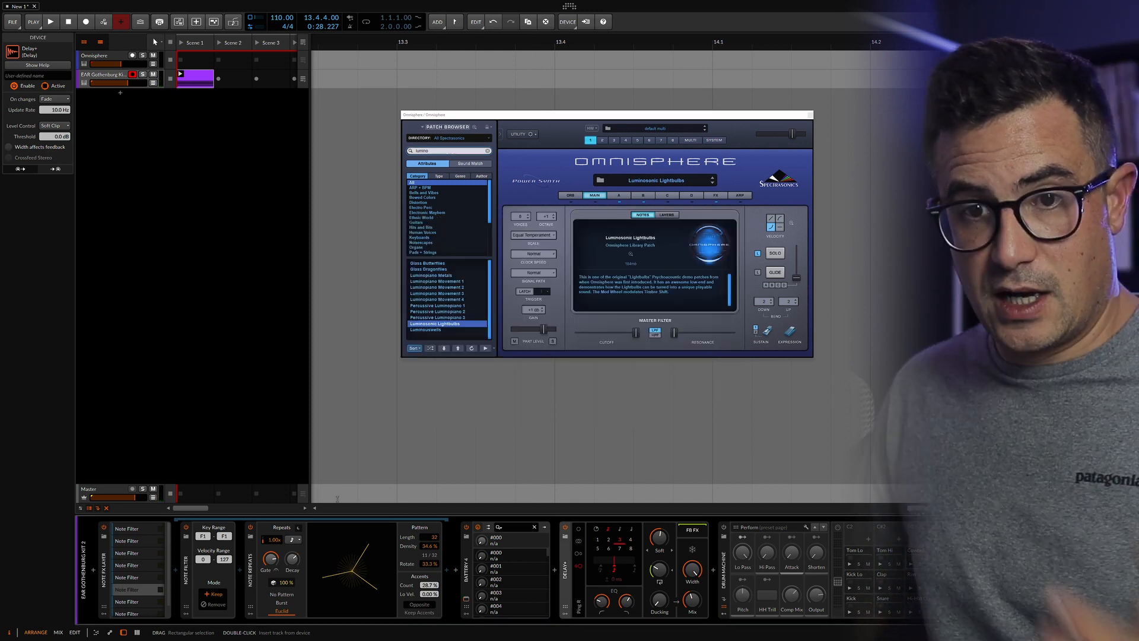
pyautogui.moveTo(116, 612); pyautogui.dragTo(223, 595)
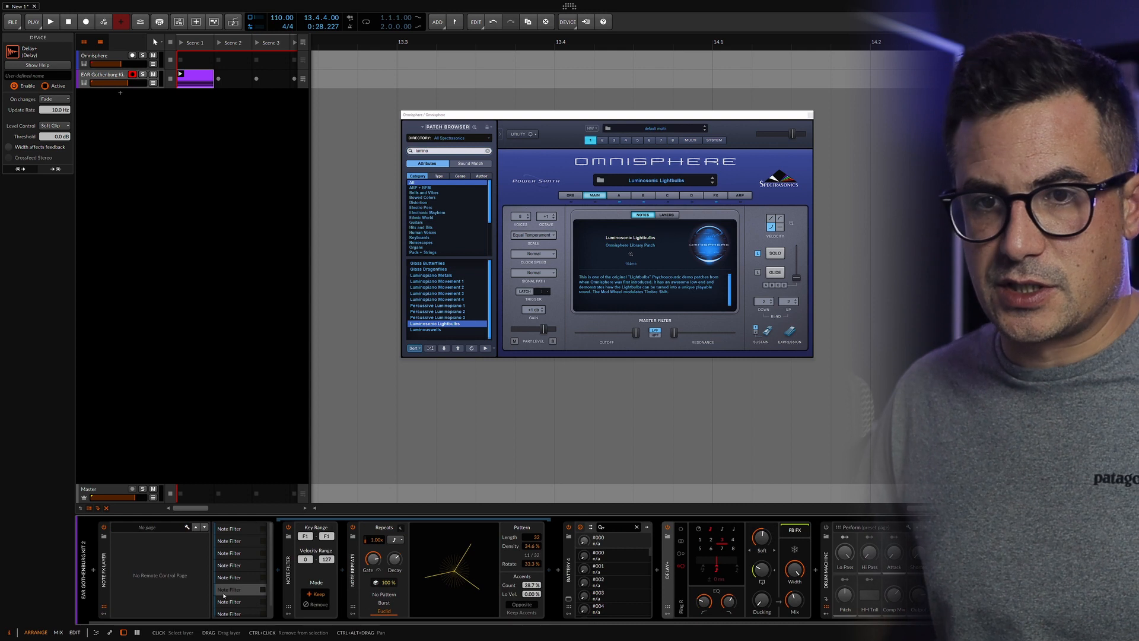
# - Review the Euclidean Note Repeats patterns of the individual Note Filter layers one after another
pyautogui.click(236, 555)
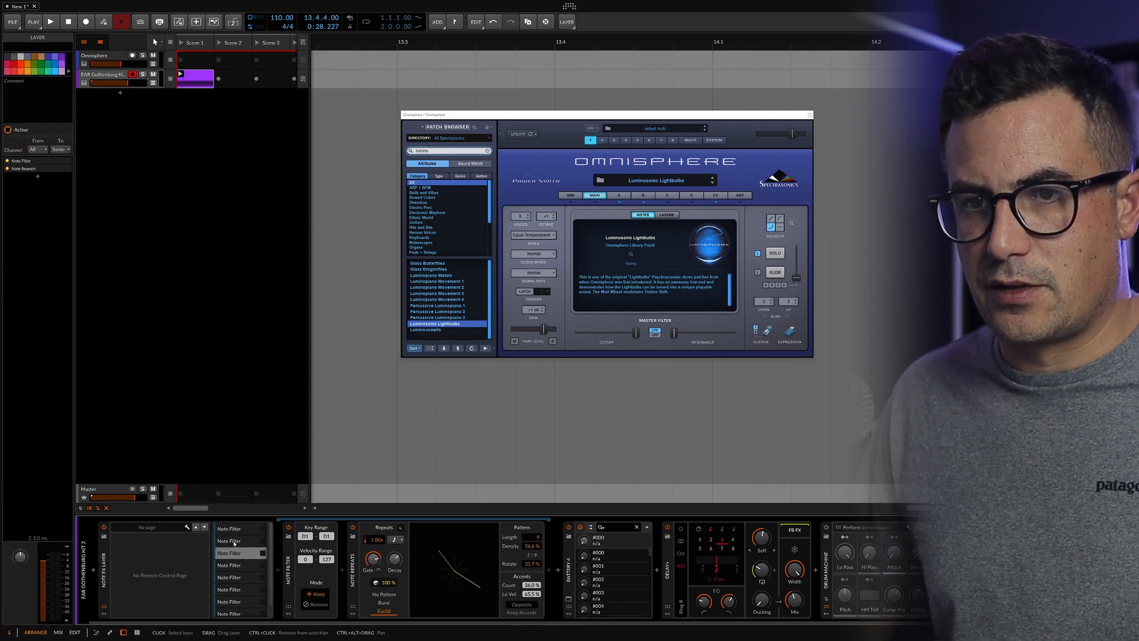
pyautogui.click(234, 541)
pyautogui.click(234, 530)
pyautogui.click(235, 565)
pyautogui.click(230, 590)
pyautogui.click(229, 604)
pyautogui.click(229, 613)
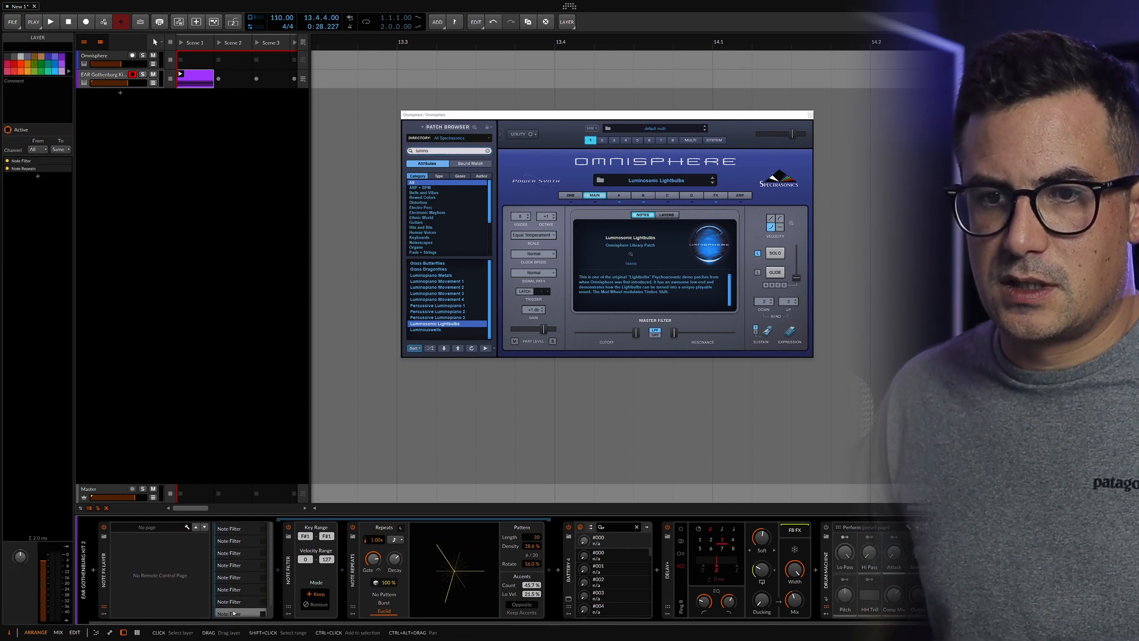
# - Open the Note FX Layer's Remote Controls Editor and add a Perform preset page
pyautogui.click(176, 556)
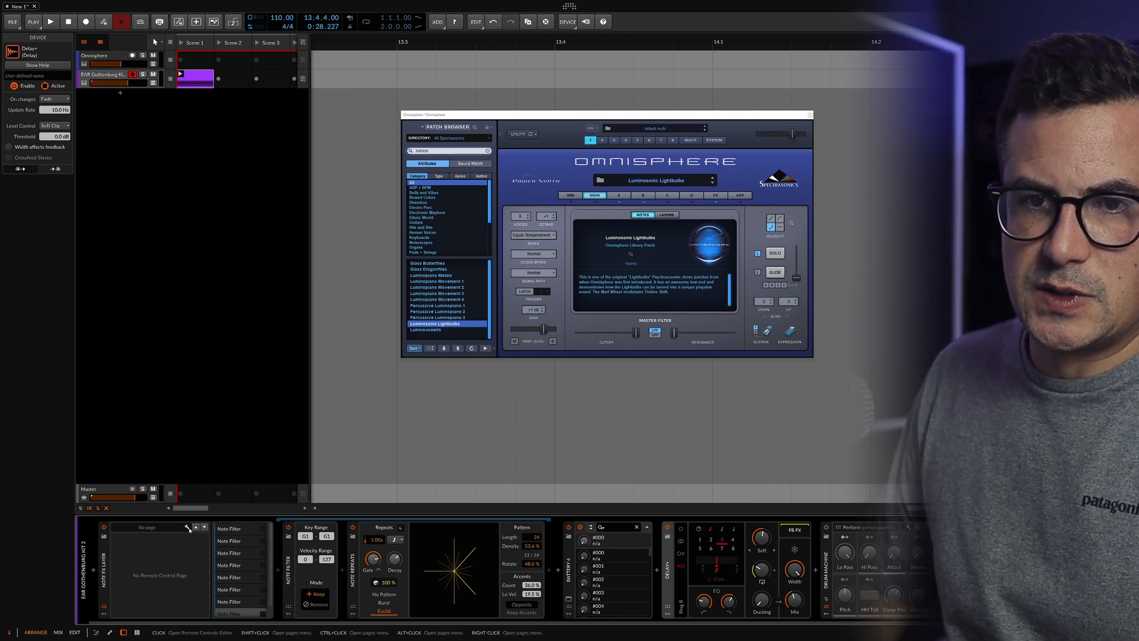
pyautogui.click(187, 527)
pyautogui.click(145, 123)
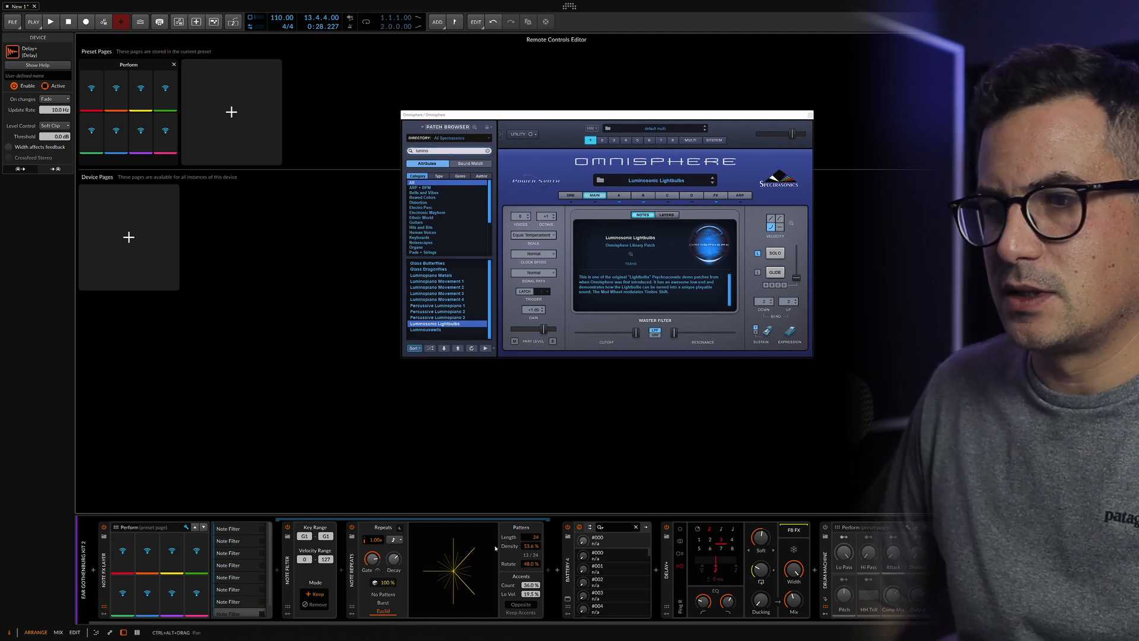
# - Map the first remote control to the G1 layer's Pattern Density and try it out during playback
pyautogui.click(118, 552)
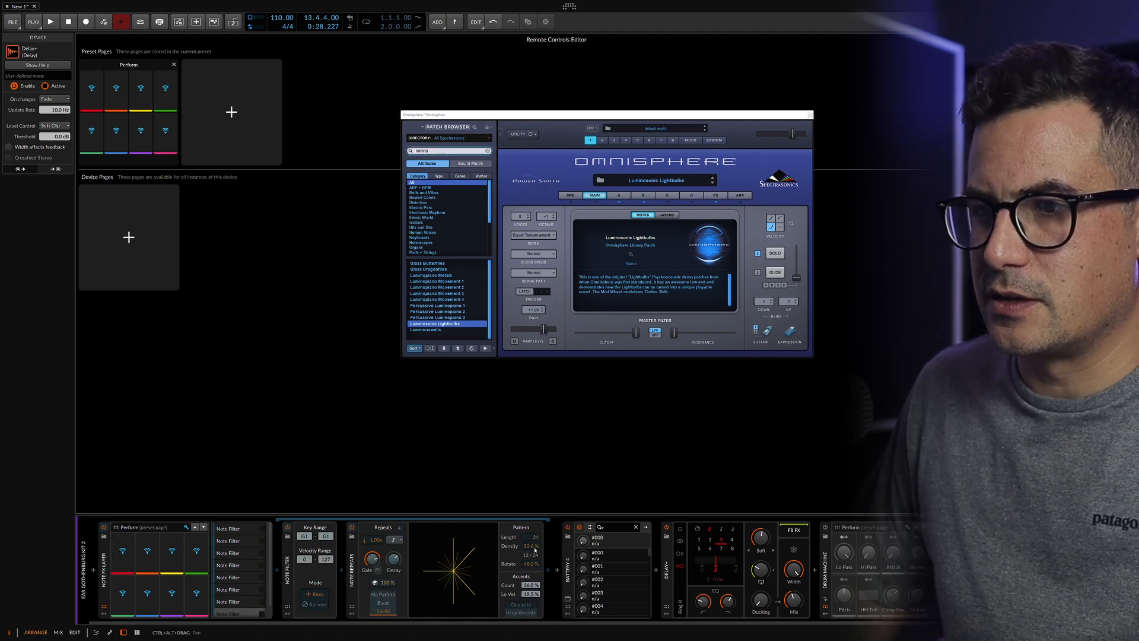
pyautogui.click(535, 549)
pyautogui.press('space')
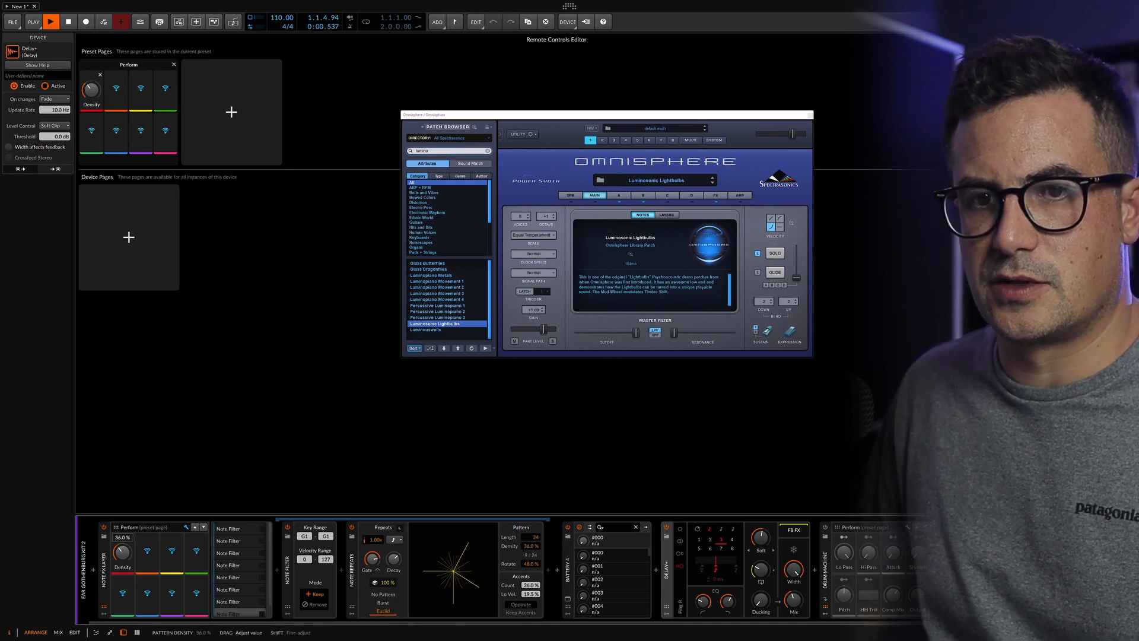
pyautogui.moveTo(122, 553); pyautogui.dragTo(122, 557)
pyautogui.press('space')
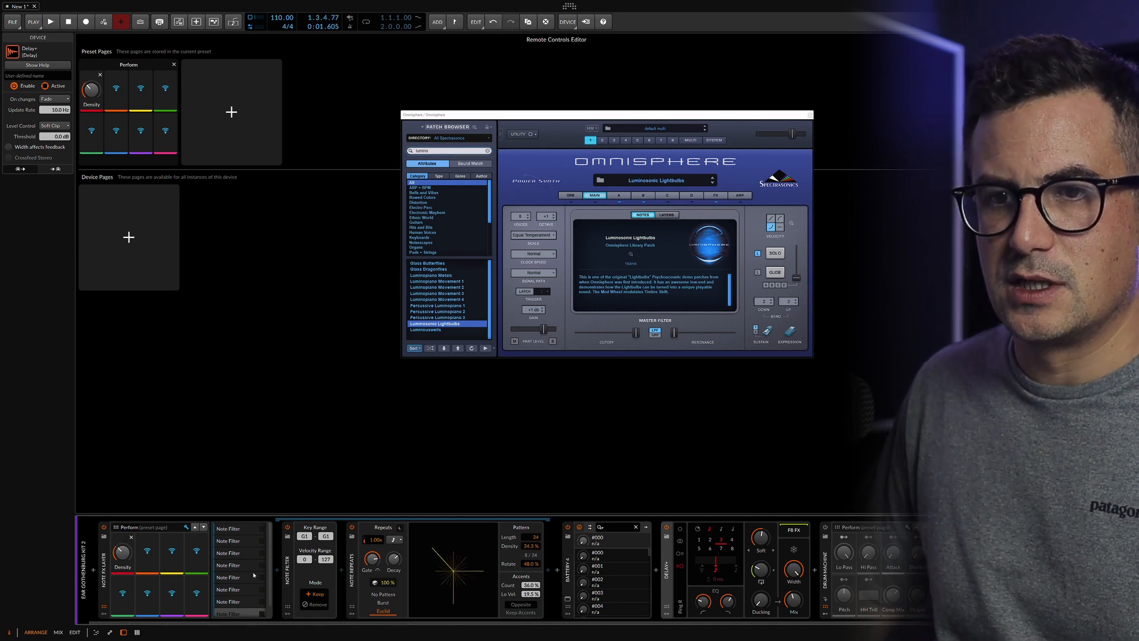
# - Map the second, third and fourth remote controls to the Pattern Density of the F#1, F1 and E1 layers
pyautogui.click(249, 602)
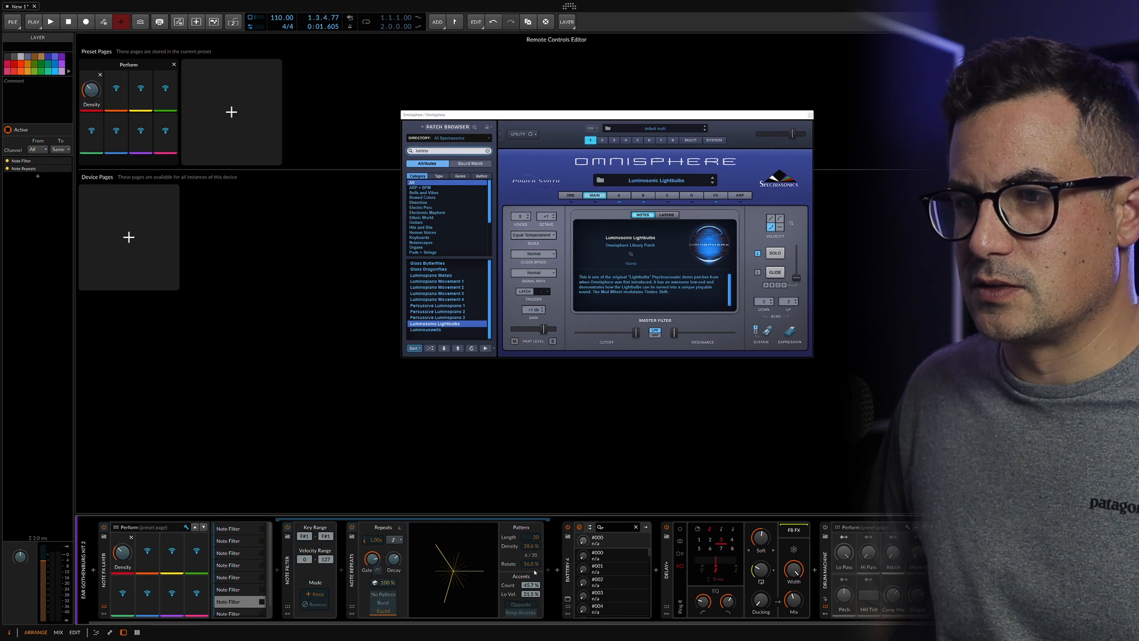
pyautogui.click(248, 591)
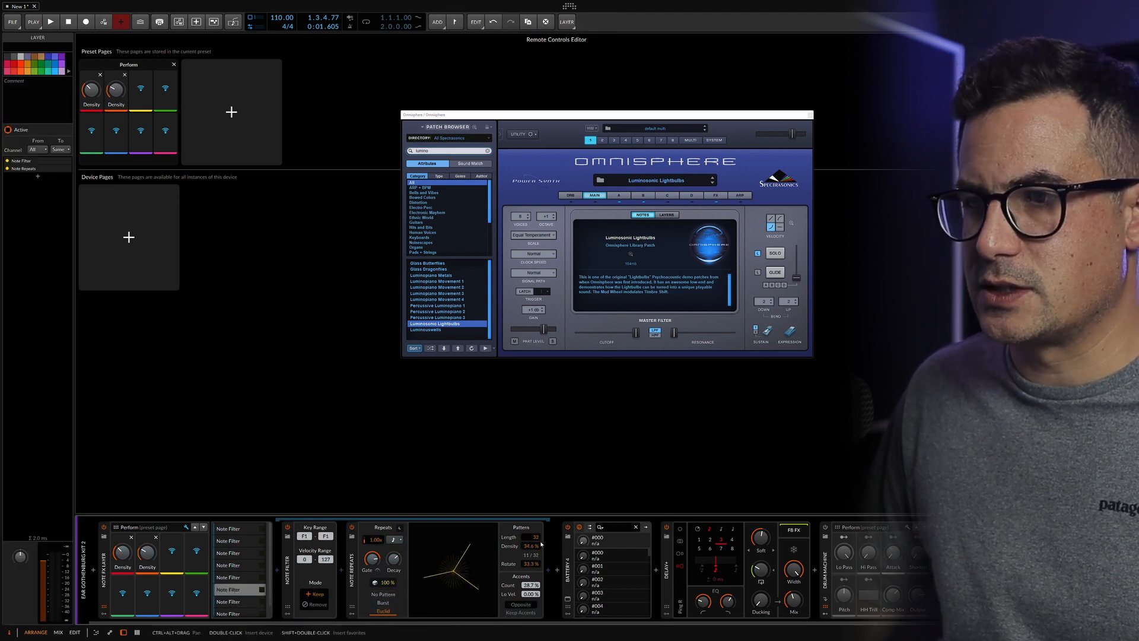
pyautogui.click(171, 552)
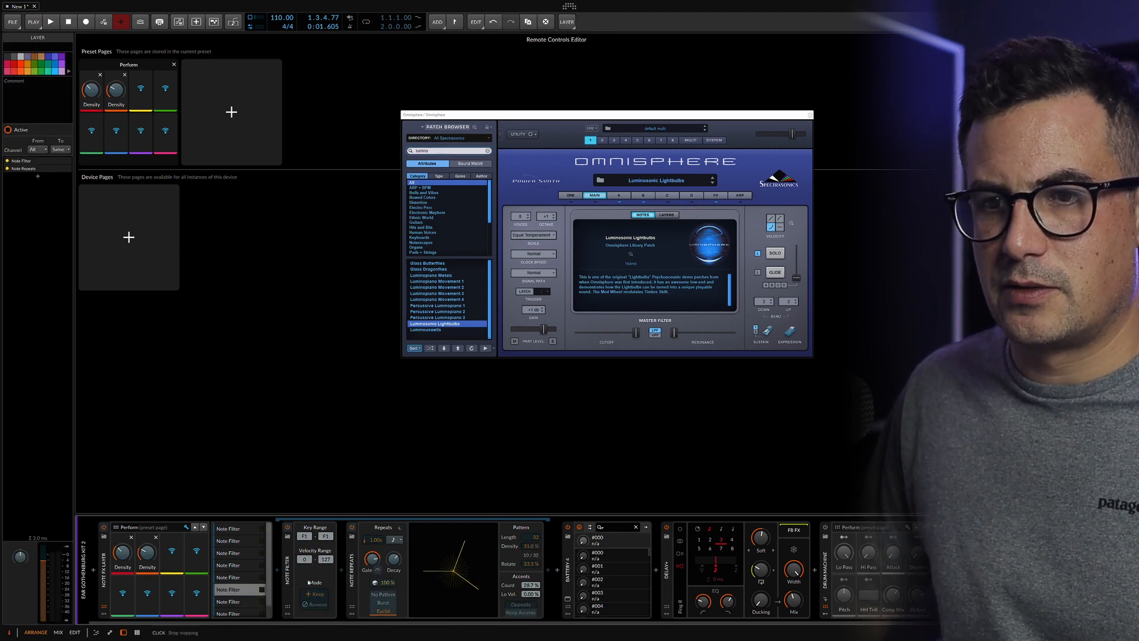
pyautogui.click(512, 546)
pyautogui.click(247, 578)
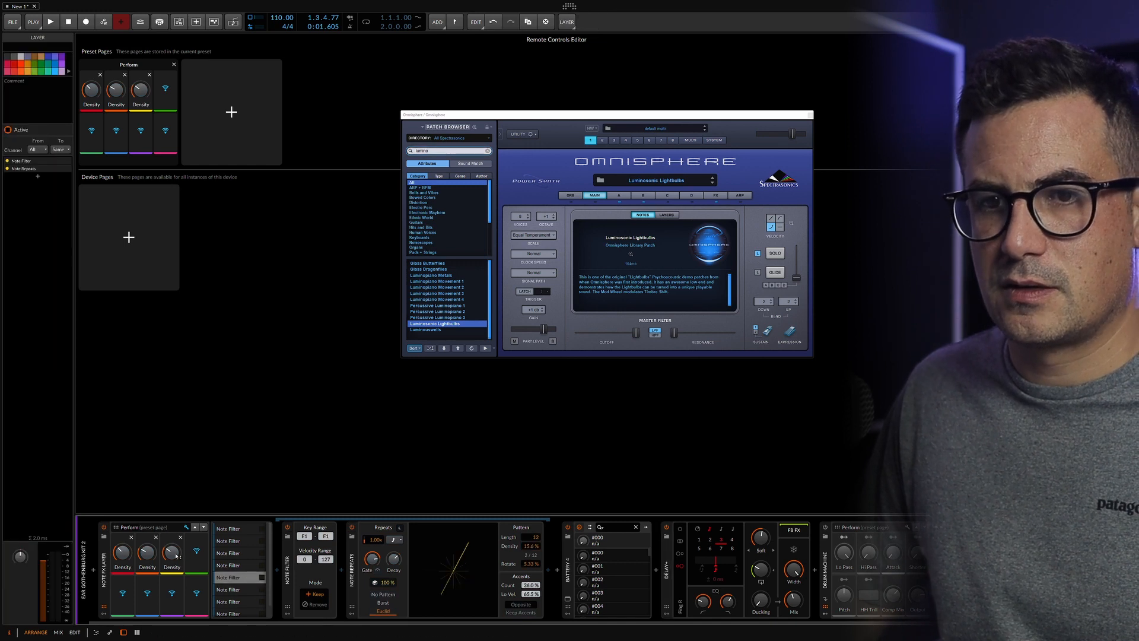
pyautogui.click(532, 547)
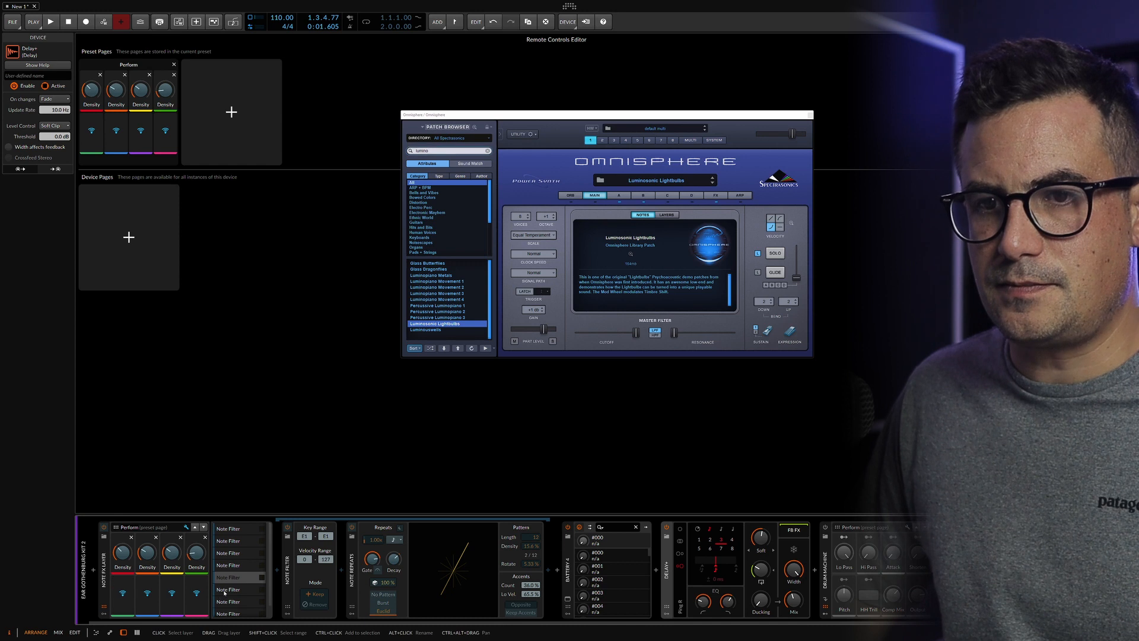
# - Map the fifth and sixth remote controls to the Pattern Density of the D#1 and D1 layers
pyautogui.click(117, 608)
pyautogui.click(117, 608)
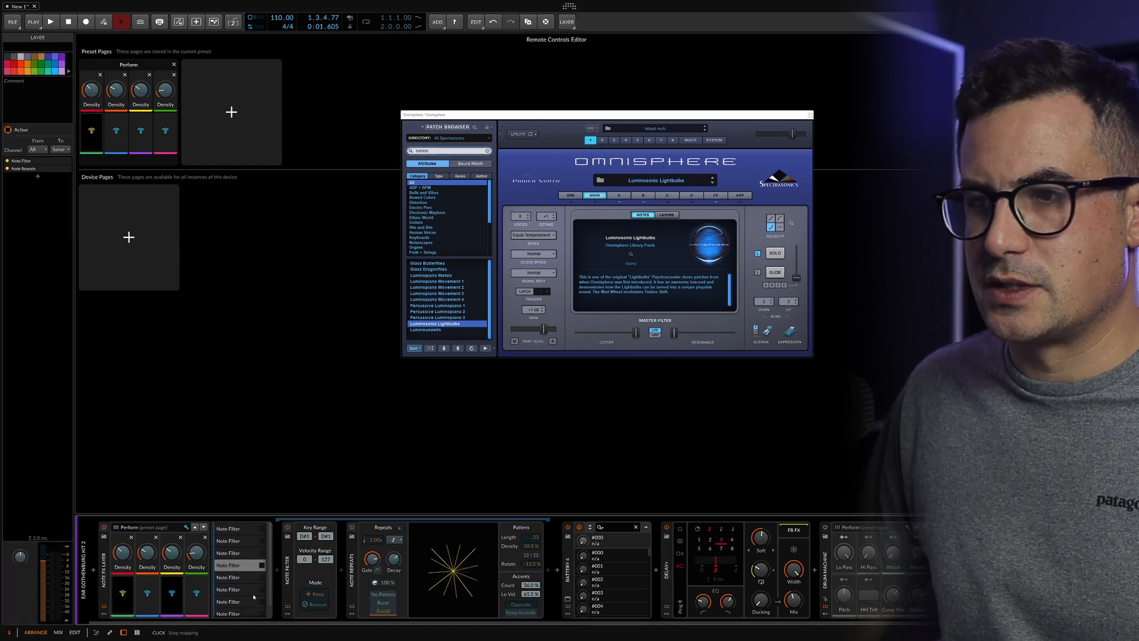
pyautogui.click(536, 549)
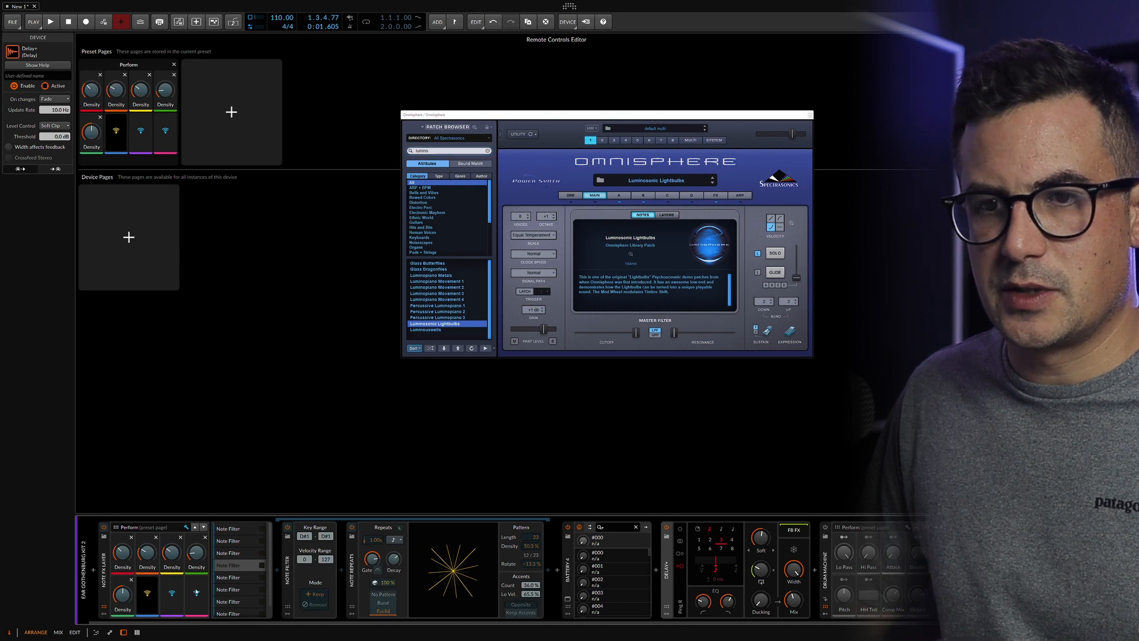
pyautogui.click(223, 566)
pyautogui.click(224, 554)
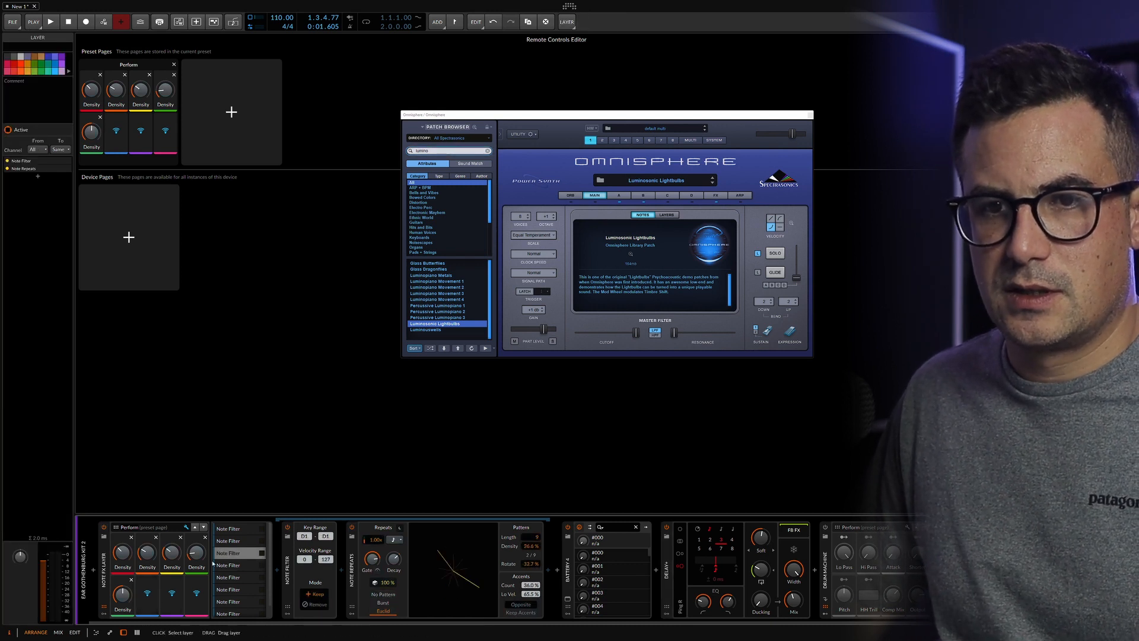
pyautogui.click(147, 597)
pyautogui.click(533, 557)
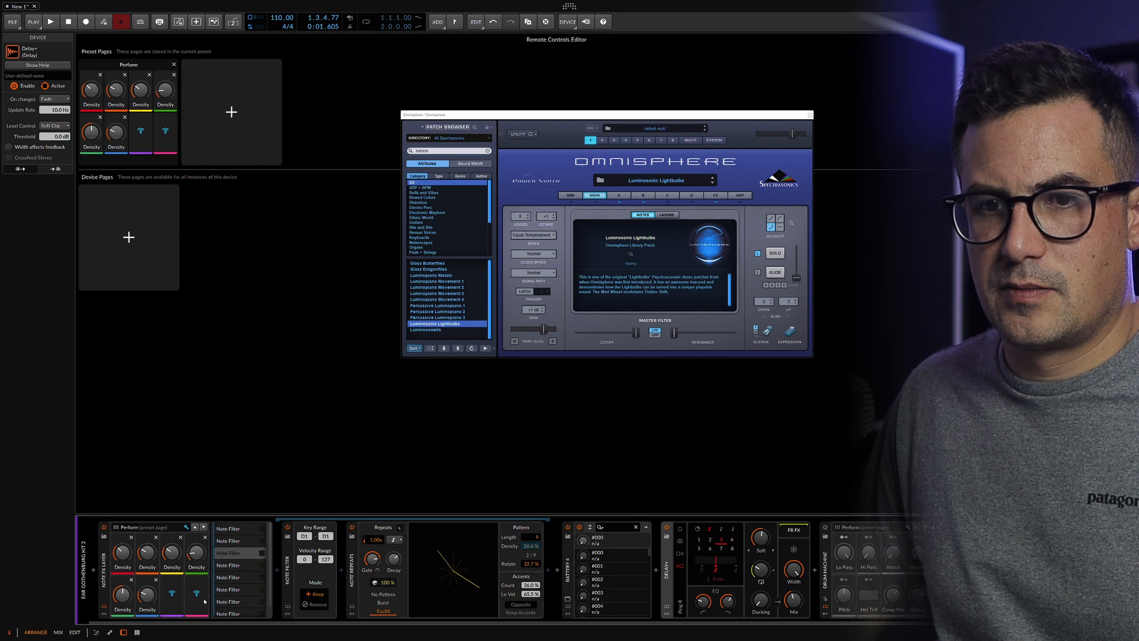
# - Map the seventh and eighth remote controls to the Pattern Density of the C#1 and C1 layers
pyautogui.click(228, 541)
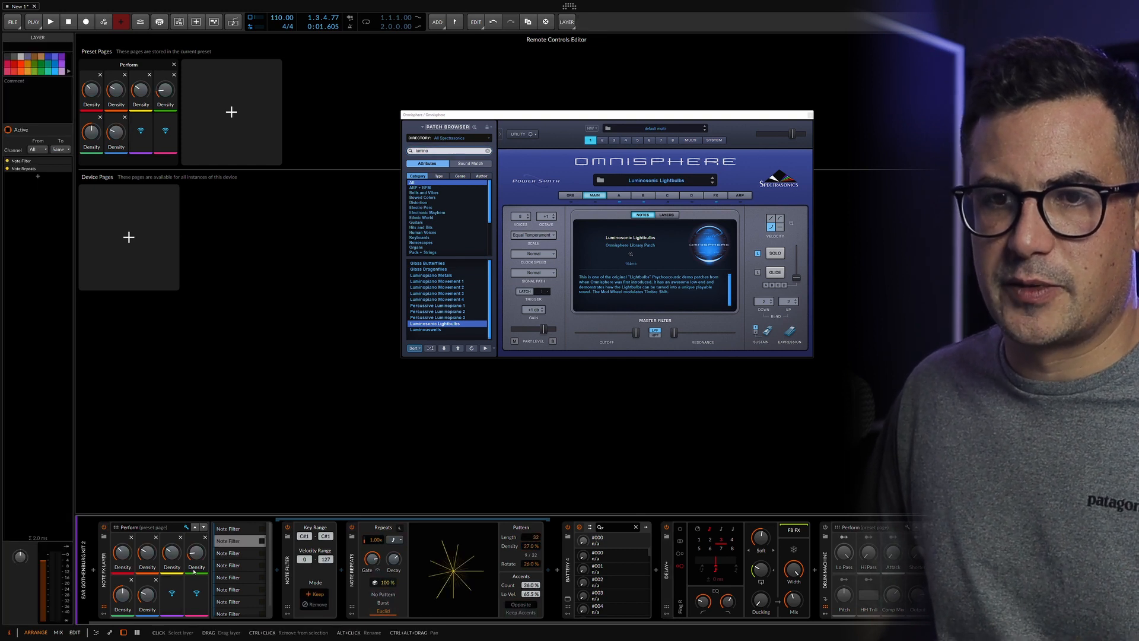
pyautogui.click(172, 595)
pyautogui.click(531, 546)
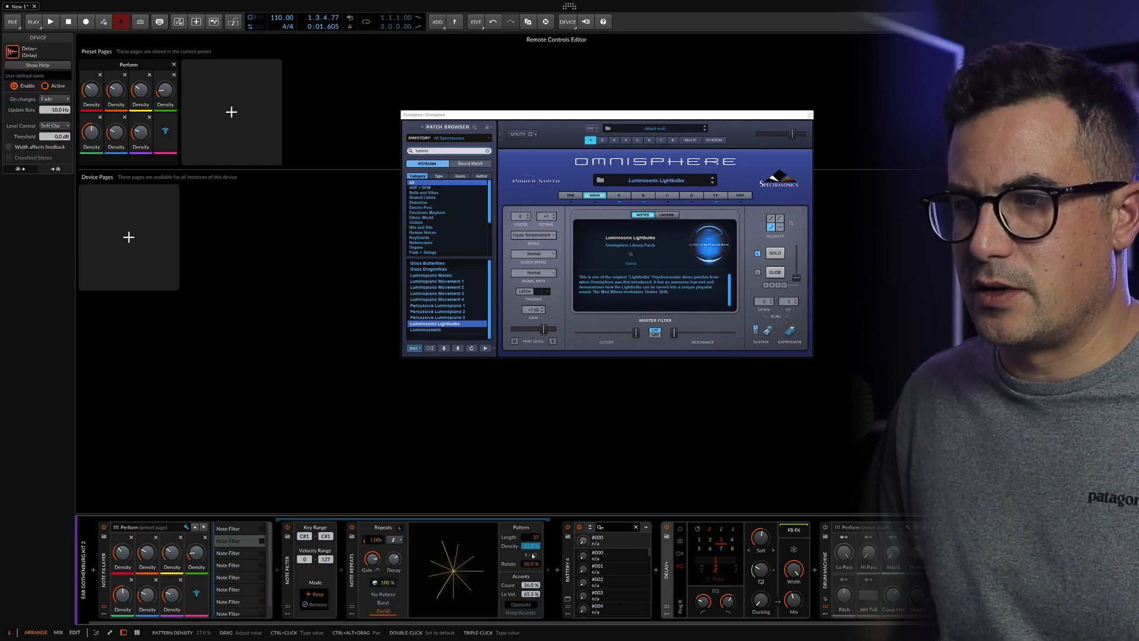
pyautogui.click(202, 597)
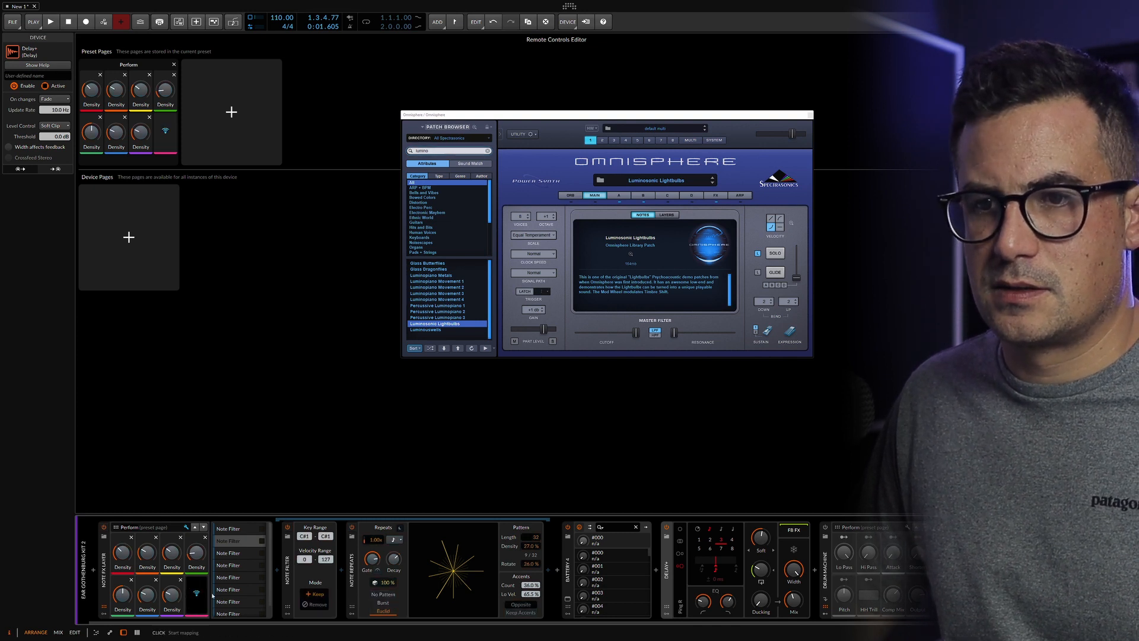
pyautogui.click(244, 531)
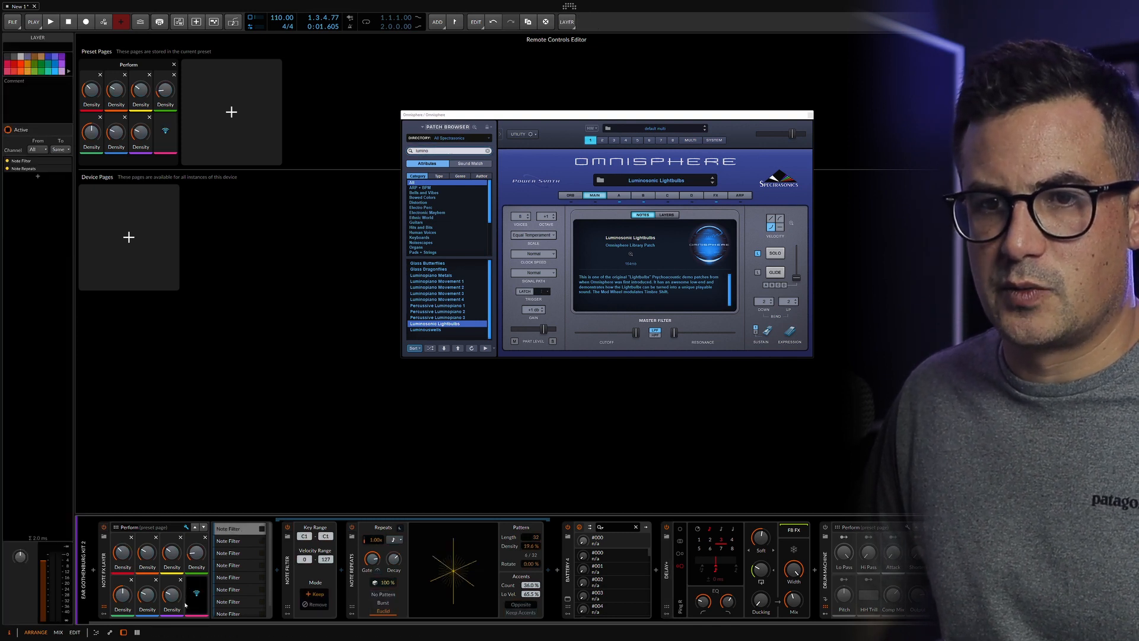
pyautogui.click(532, 546)
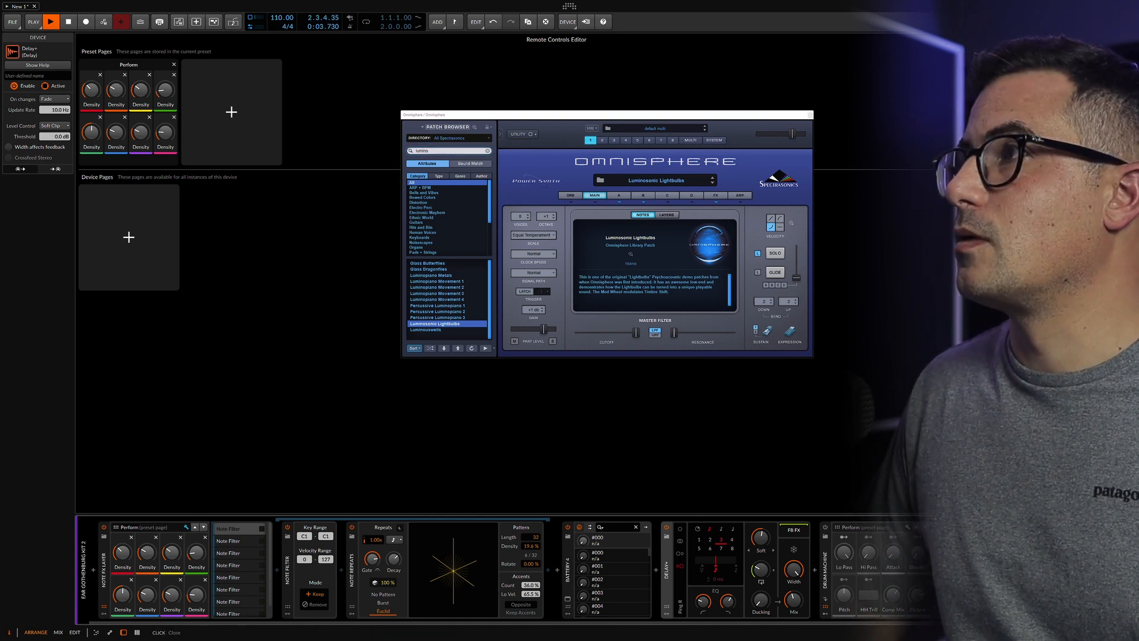
# - Close the Remote Controls Editor, vary the mapped Density controls during playback to change the drum pattern, and stop playback
pyautogui.click(186, 527)
pyautogui.moveTo(196, 594); pyautogui.dragTo(172, 578)
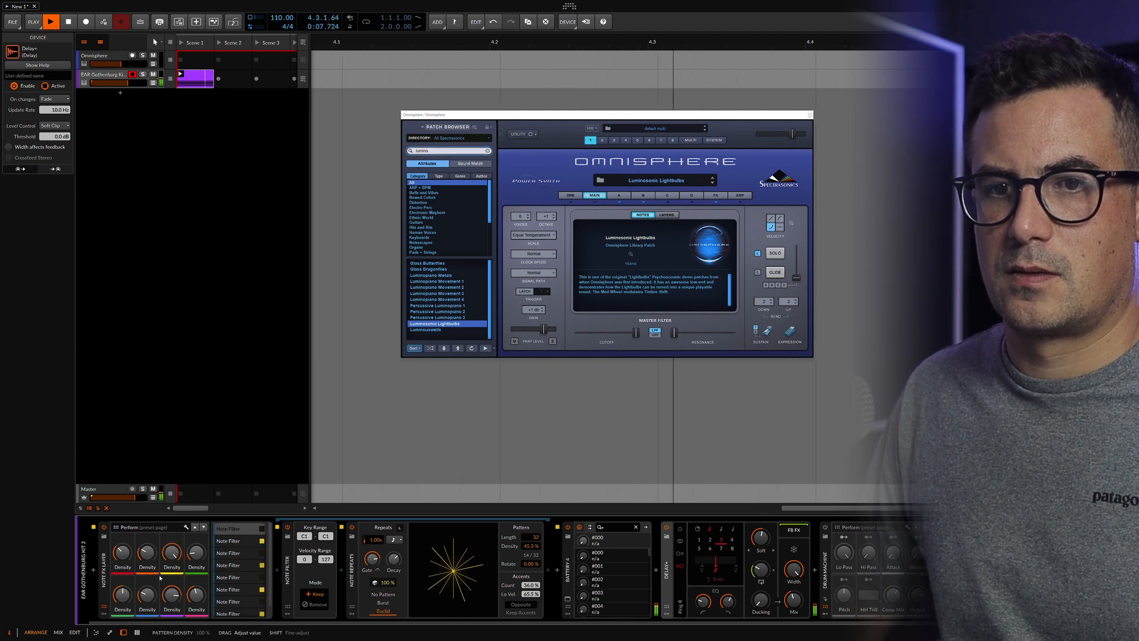
pyautogui.moveTo(123, 595); pyautogui.dragTo(123, 575)
pyautogui.moveTo(196, 552); pyautogui.dragTo(196, 534)
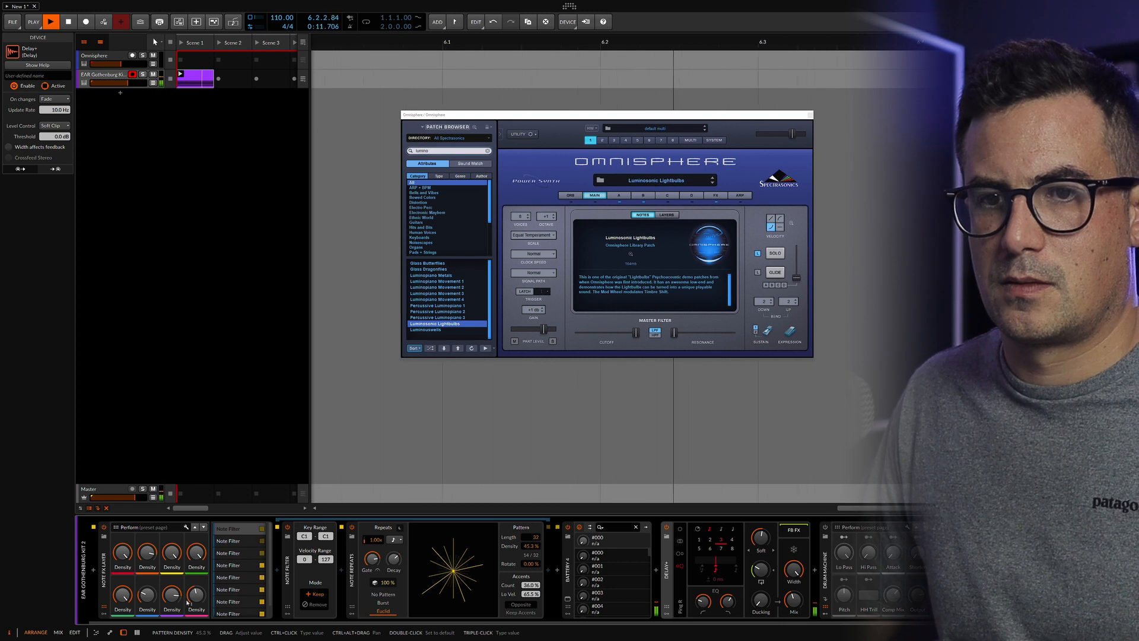
pyautogui.moveTo(147, 592); pyautogui.dragTo(196, 612)
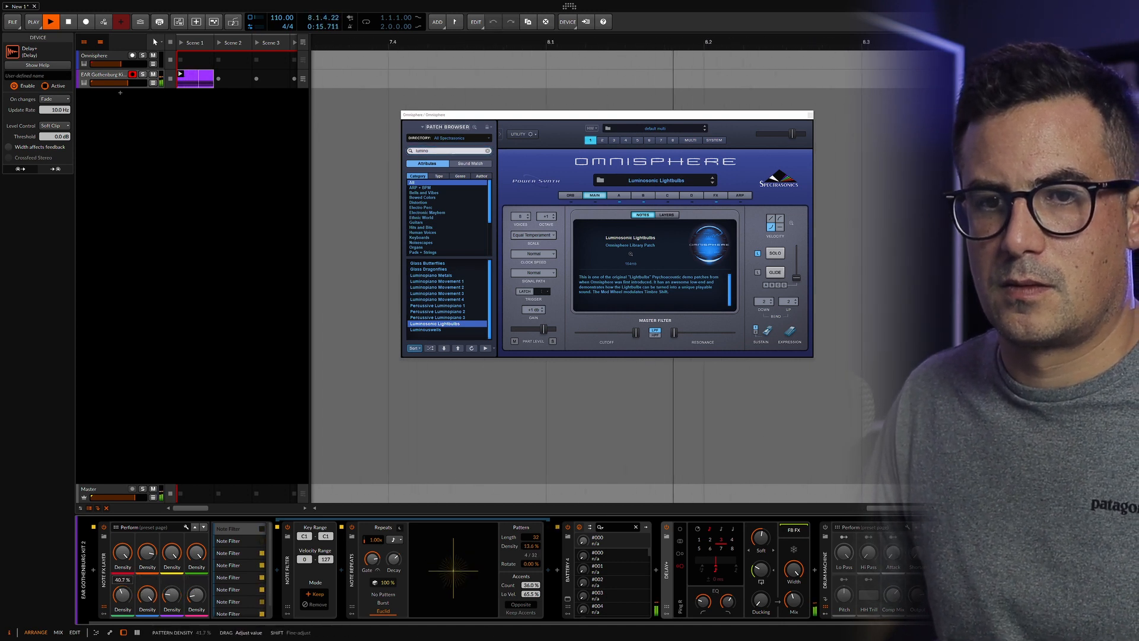
pyautogui.moveTo(155, 555); pyautogui.dragTo(155, 553)
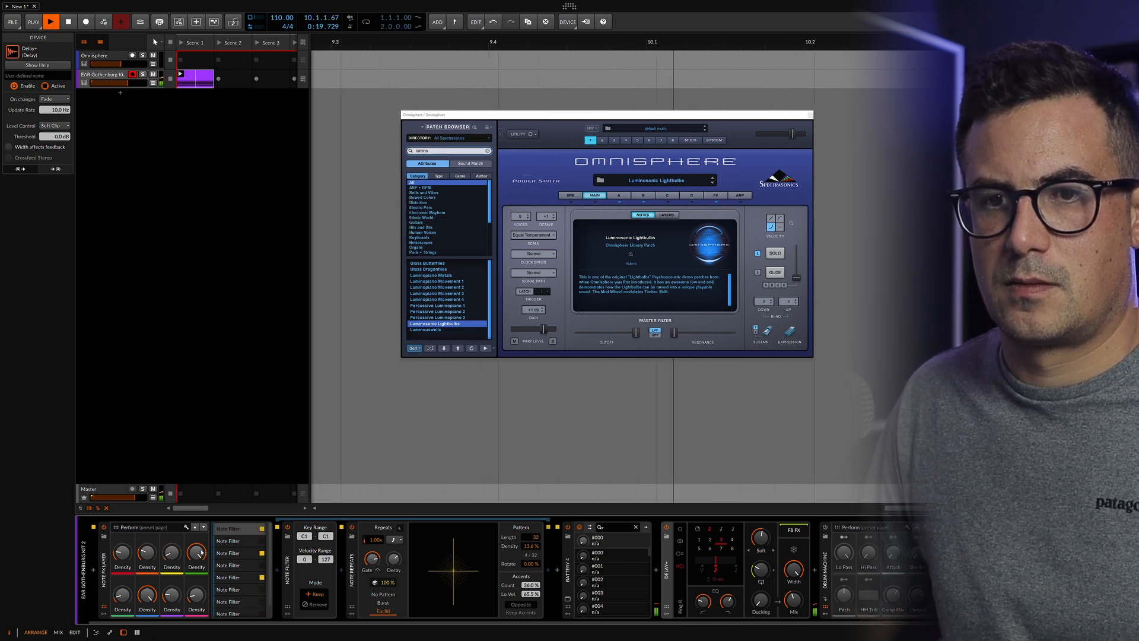
pyautogui.moveTo(147, 594); pyautogui.dragTo(147, 626)
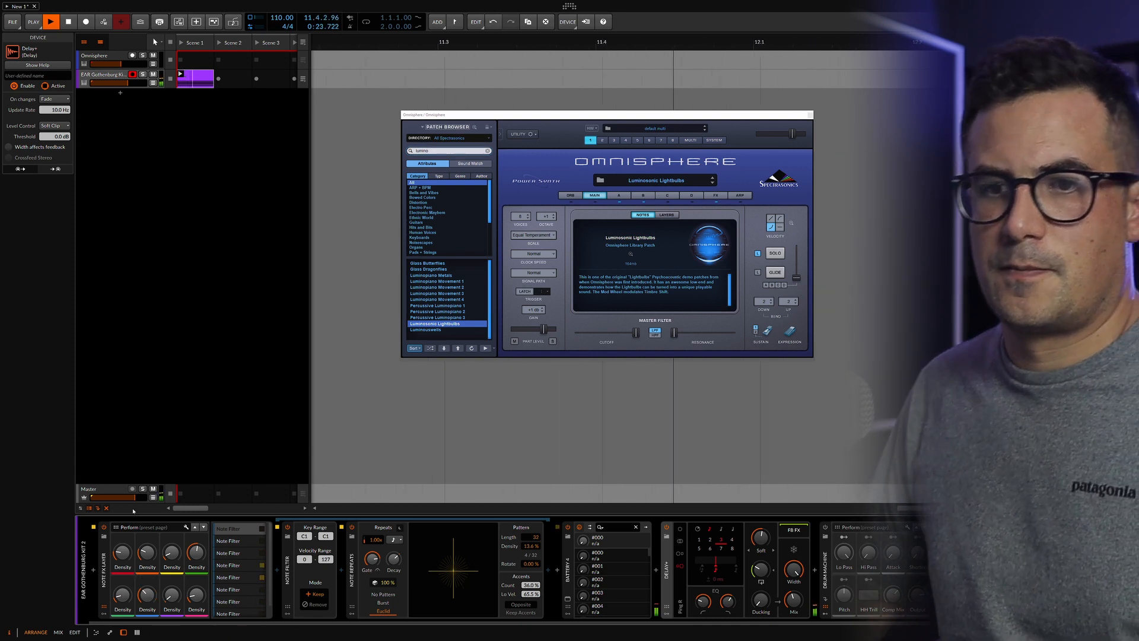
pyautogui.press('space')
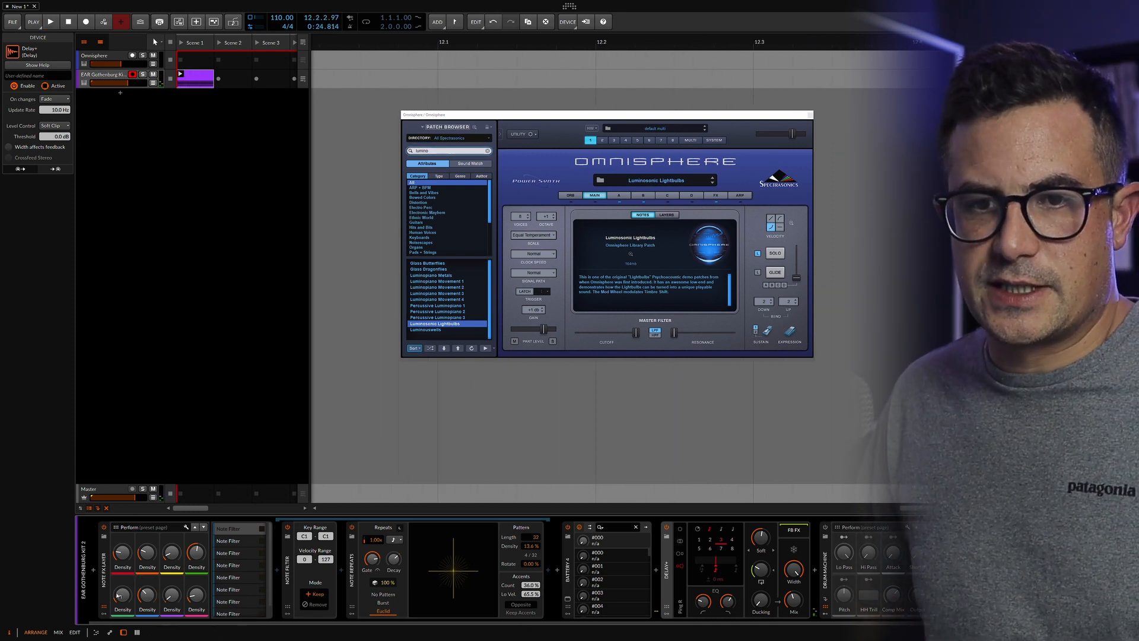
# - Show the Note FX Layer's modulators and insert a Random modulator
pyautogui.click(104, 613)
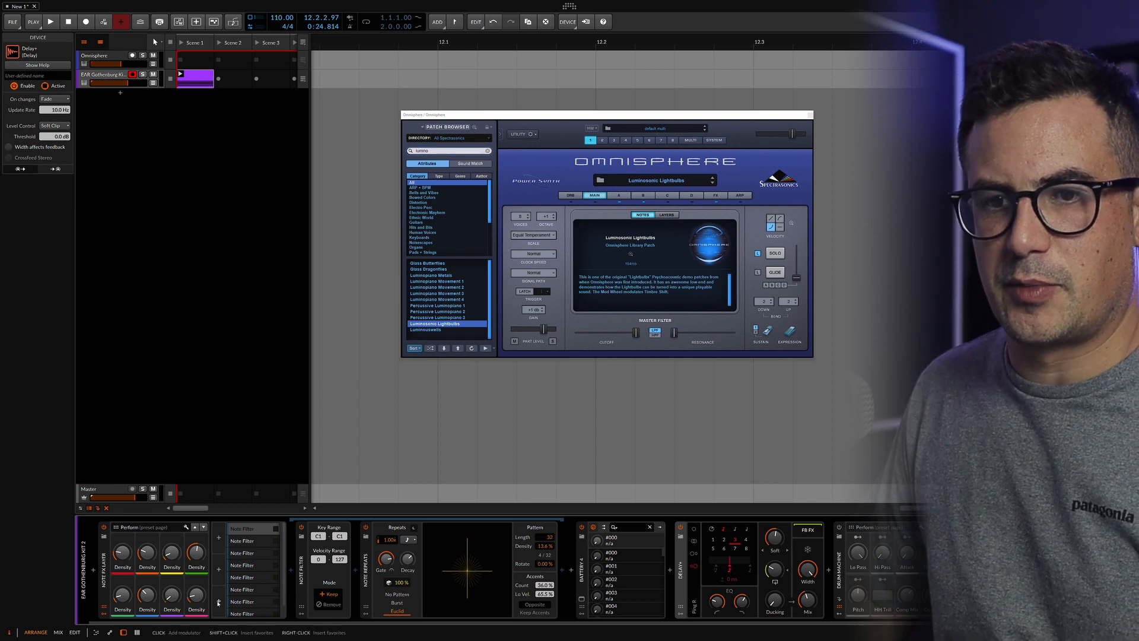
pyautogui.click(219, 602)
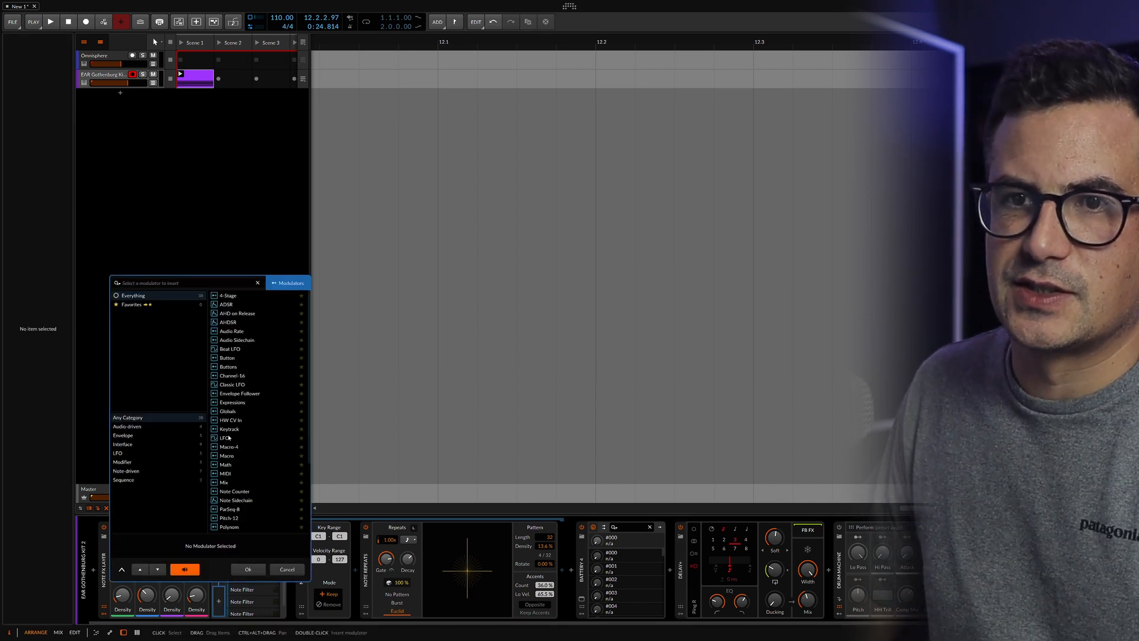
pyautogui.write('RAN')
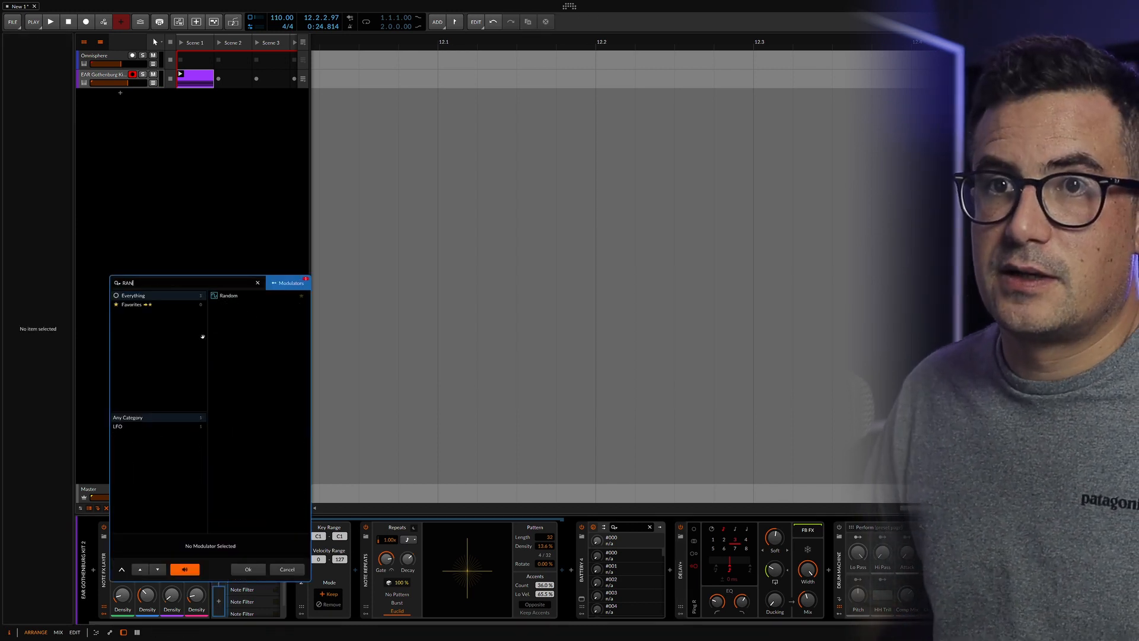
pyautogui.doubleClick(225, 295)
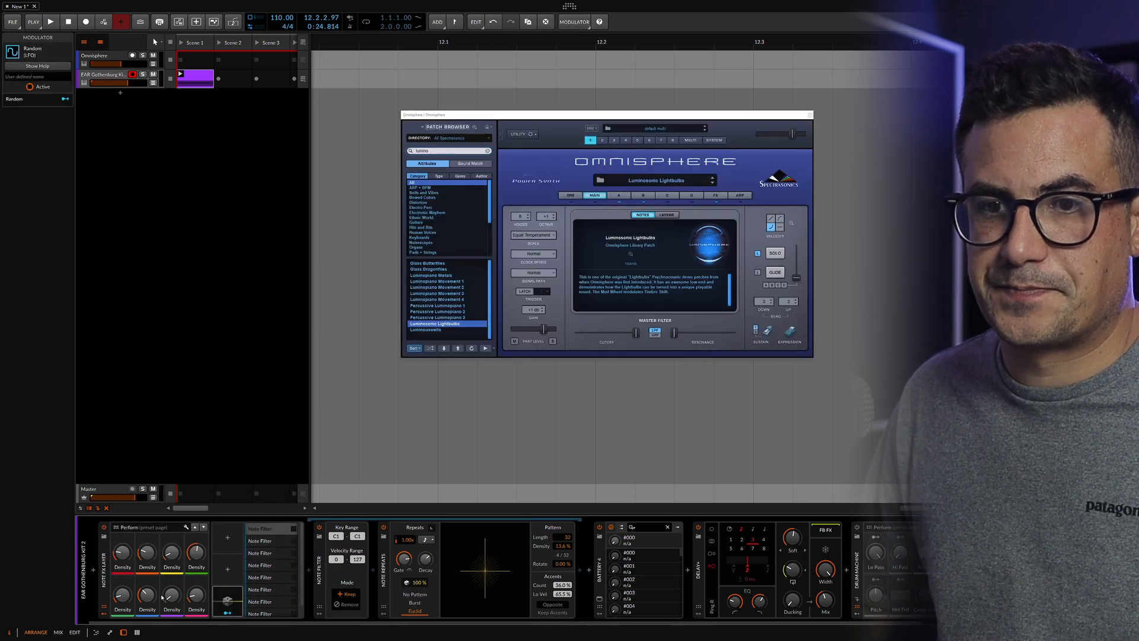
# - Expand the Random modulator's settings and duplicate the modulator twice
pyautogui.click(229, 601)
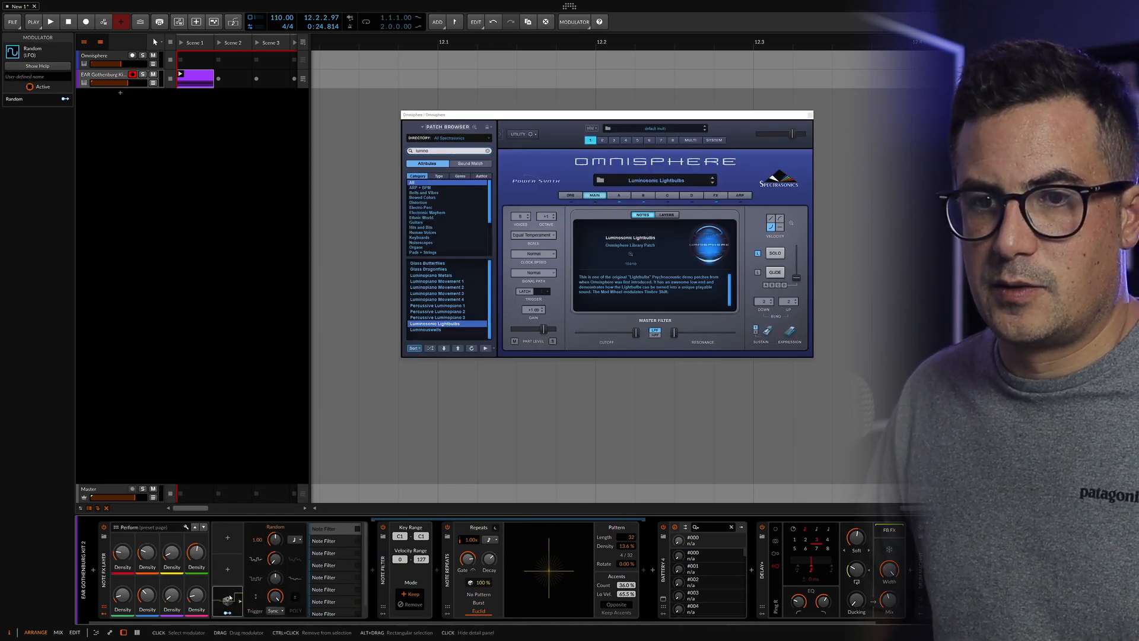
pyautogui.hotkey('ctrl', 'd')
pyautogui.hotkey('ctrl', 'd')
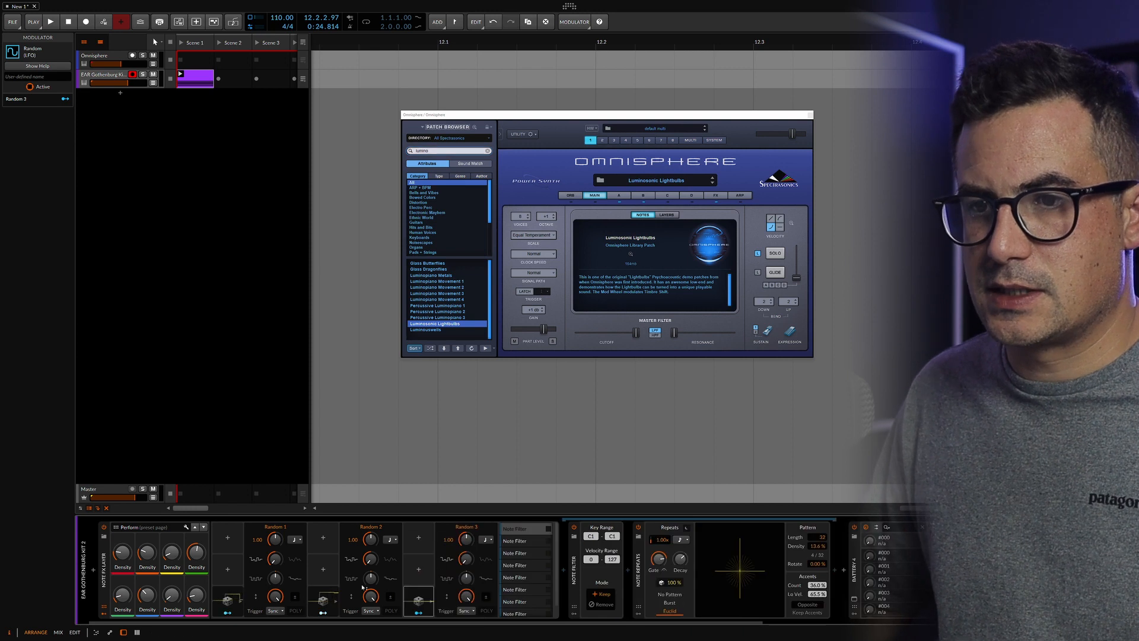
# - Collapse the settings of the three Random modulators and move one modulator up a row in the modulator grid
pyautogui.click(315, 601)
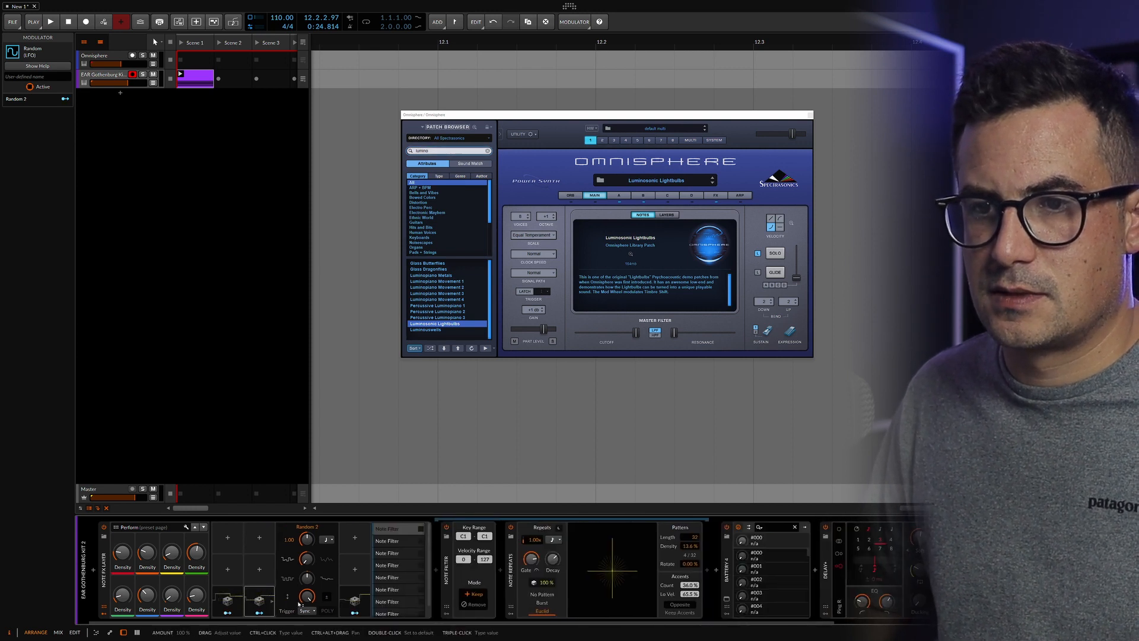
pyautogui.click(344, 601)
pyautogui.click(283, 601)
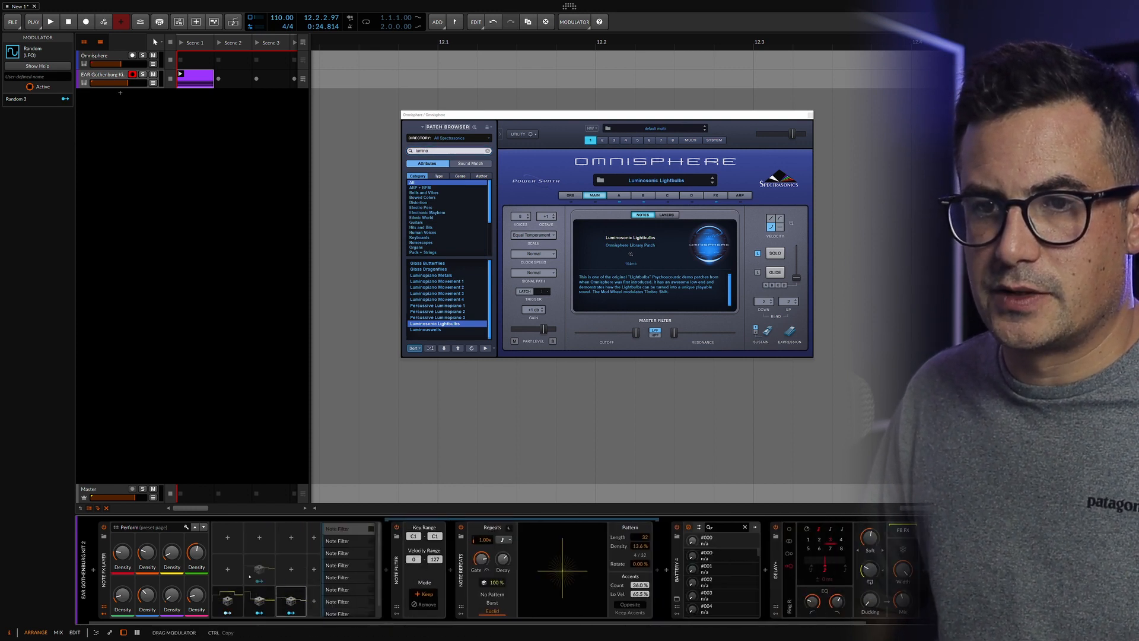
pyautogui.moveTo(249, 601); pyautogui.dragTo(230, 570)
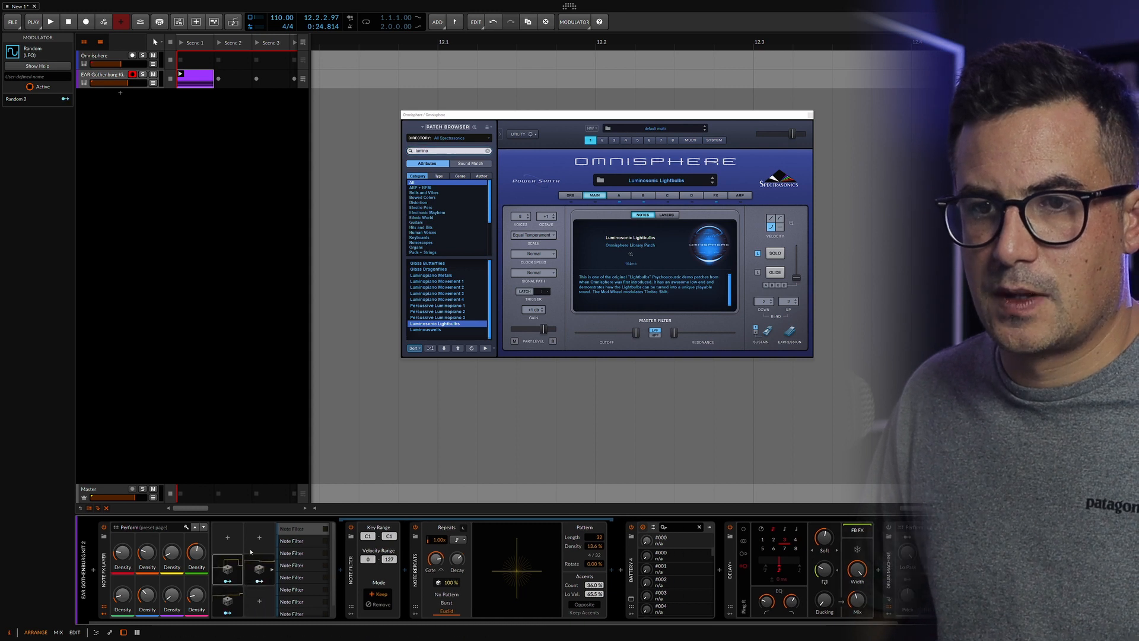
# - Map Random 2 to the second, eighth and sixth Density remote controls with modulation amounts of 0.593, 0.800 and -0.27
pyautogui.click(226, 581)
pyautogui.moveTo(147, 552); pyautogui.dragTo(147, 551)
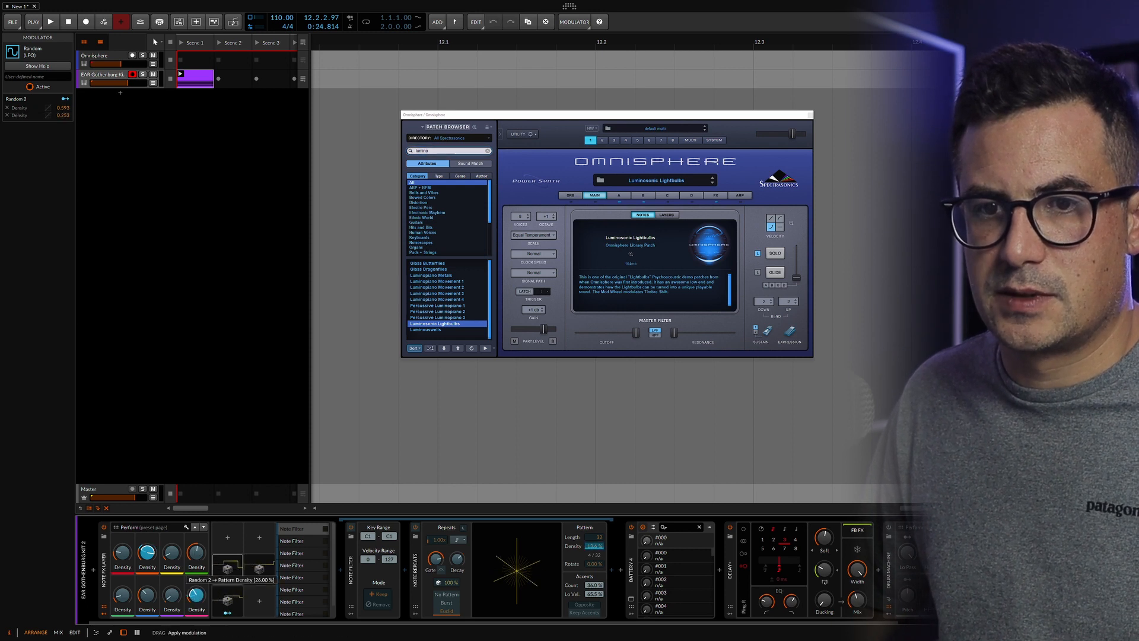
pyautogui.moveTo(196, 595); pyautogui.dragTo(196, 594)
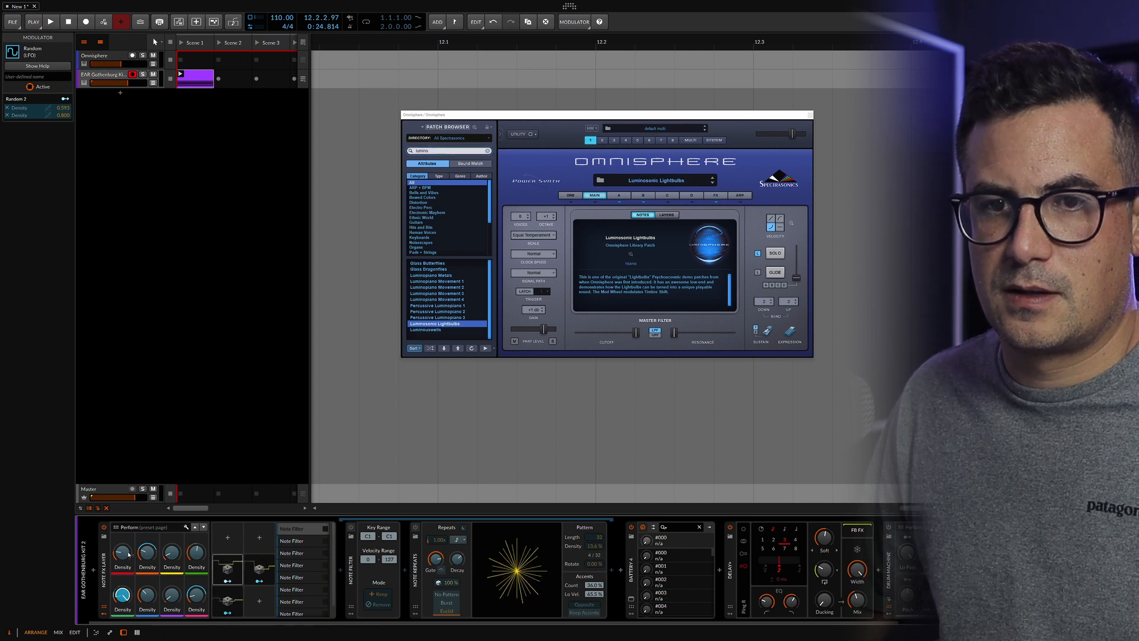
pyautogui.click(227, 581)
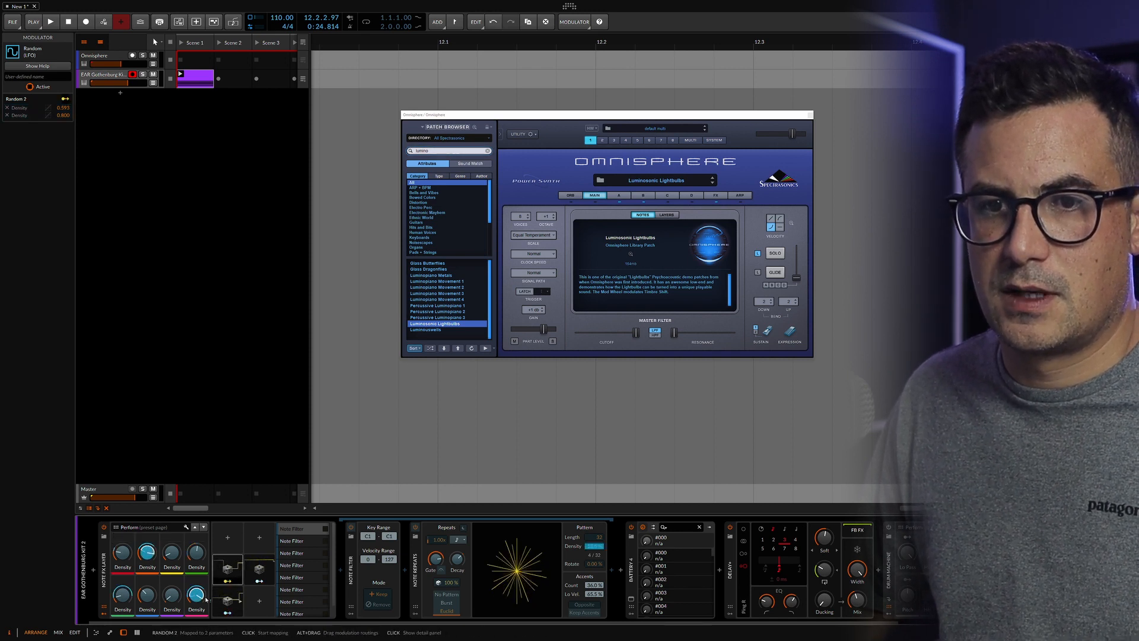
pyautogui.moveTo(150, 592); pyautogui.dragTo(156, 599)
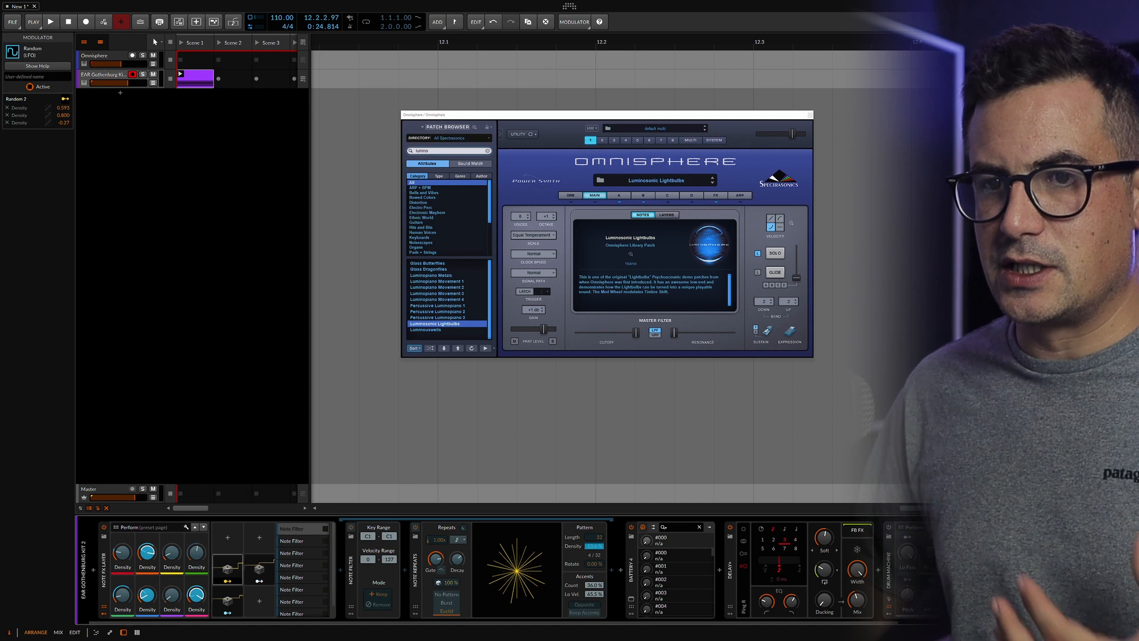
# - Expand Random 2's settings, check its timebase options, and audition the modulated drum pattern with a short playback
pyautogui.click(216, 568)
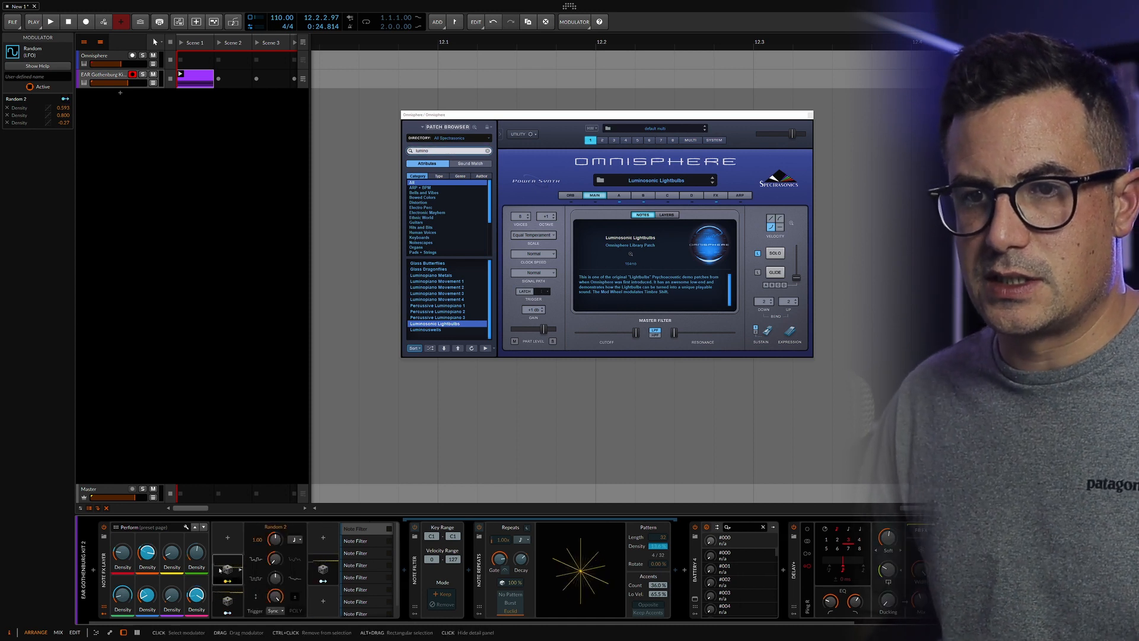
pyautogui.click(292, 540)
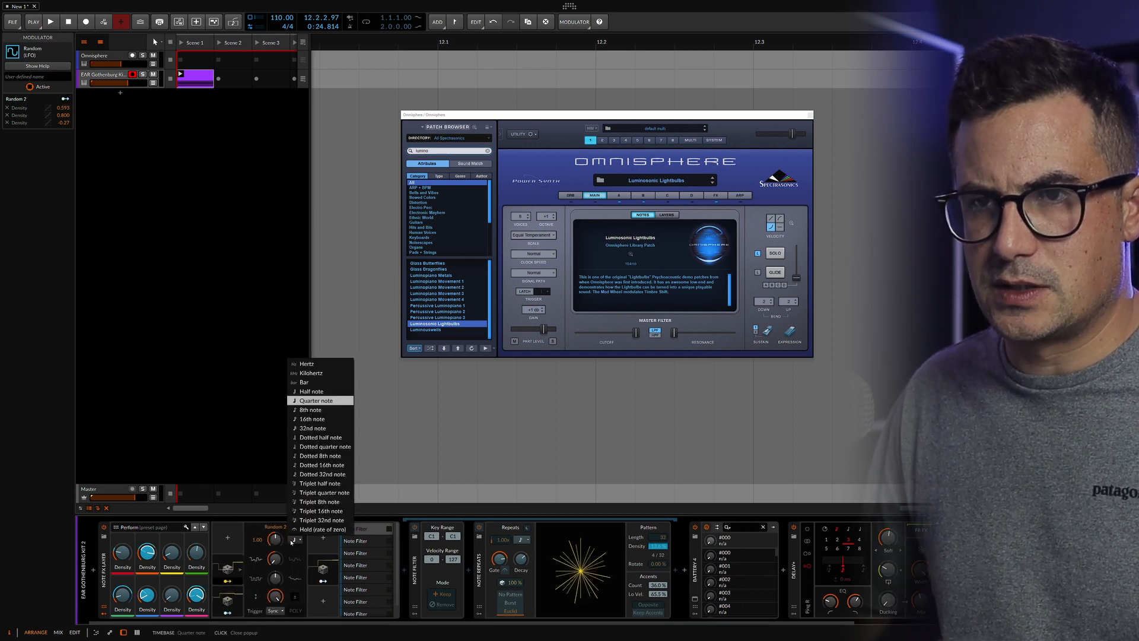
pyautogui.click(241, 517)
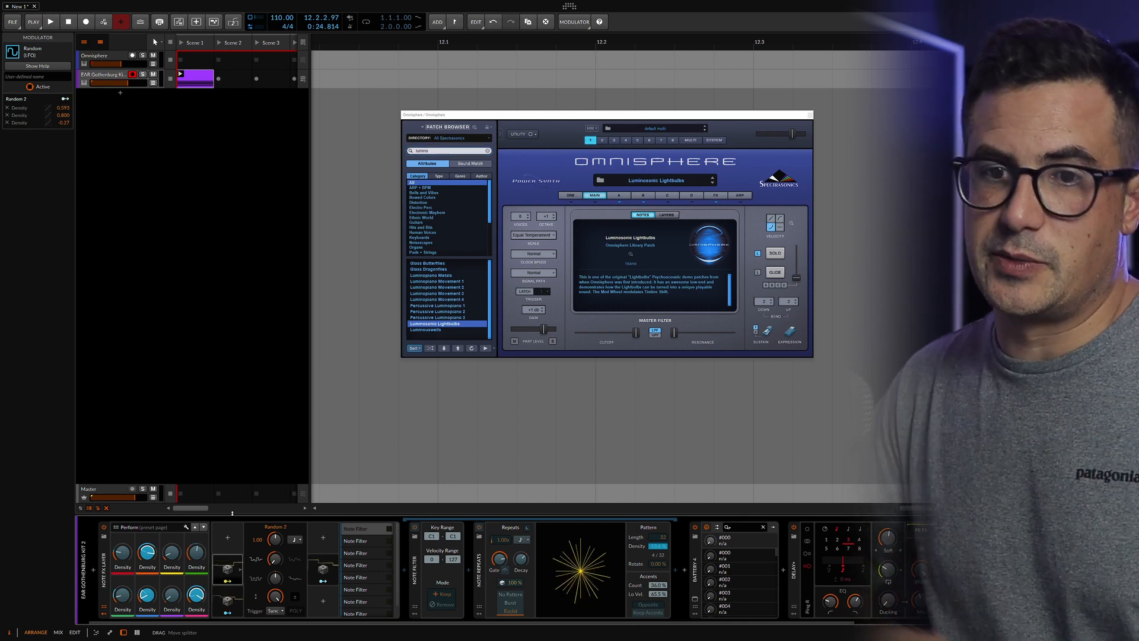
pyautogui.press('space')
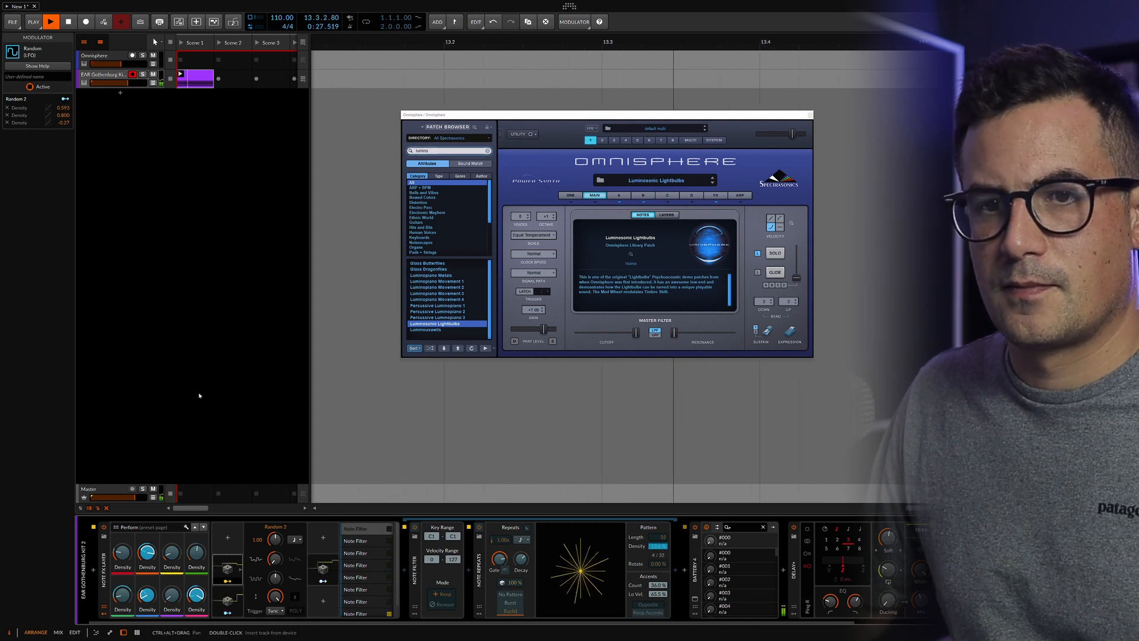
pyautogui.press('space')
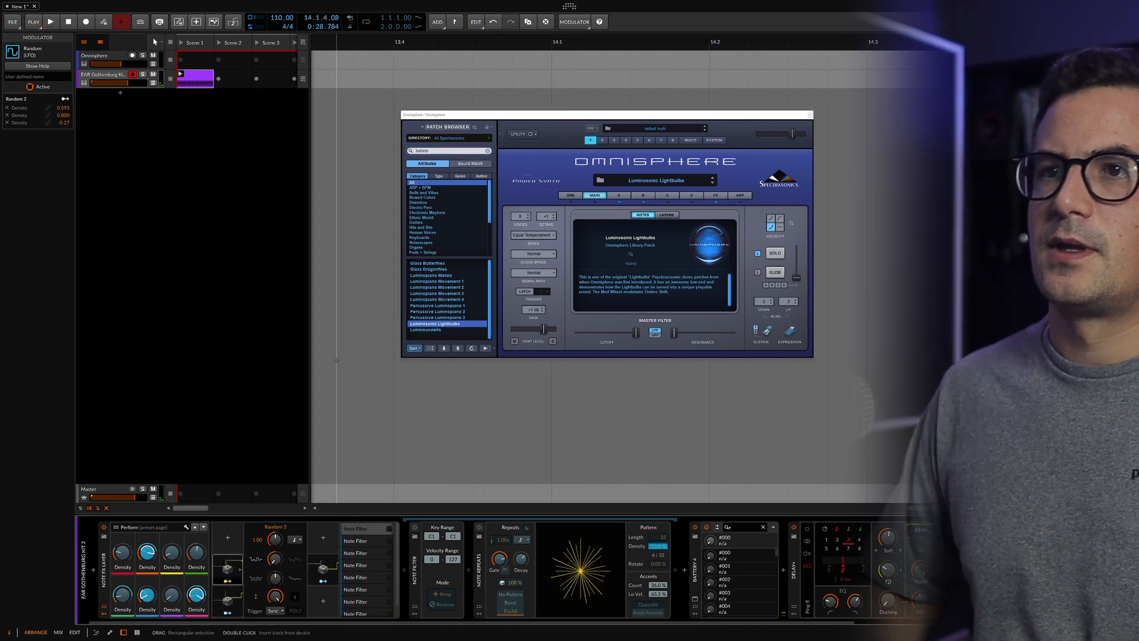